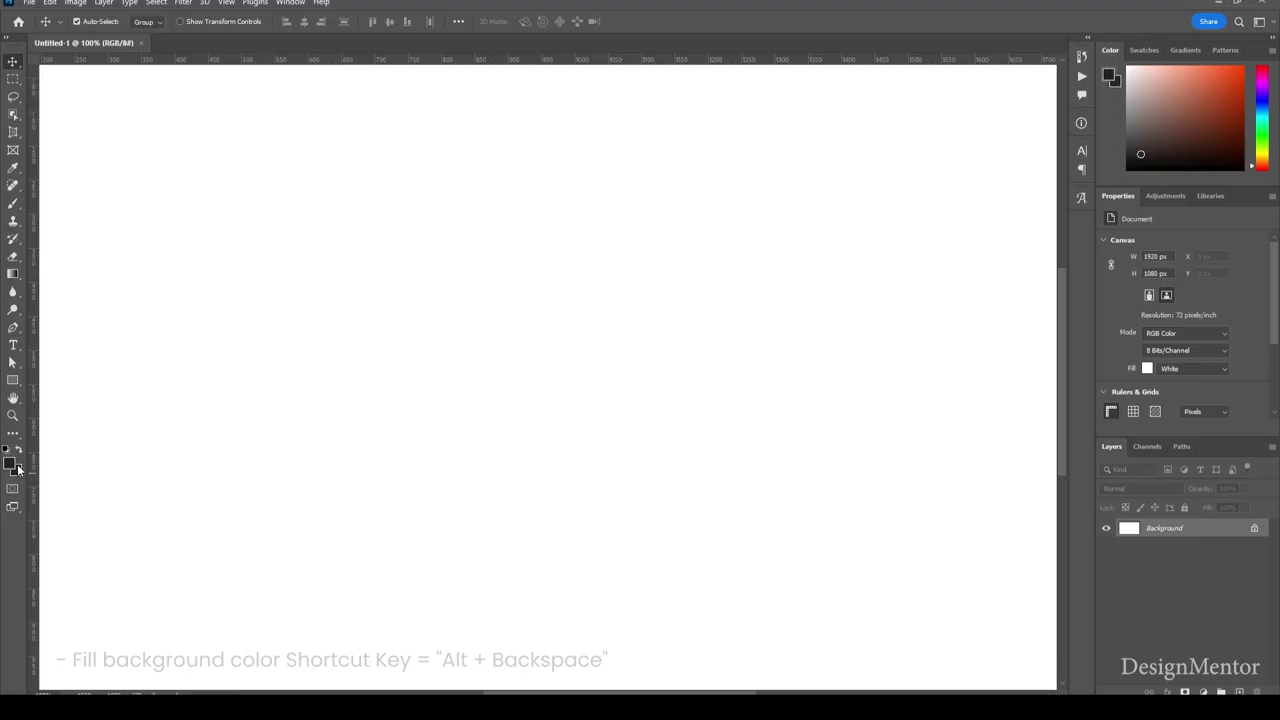
Fill the Background layer with near-black dark brown #2a2524.
click(11, 464)
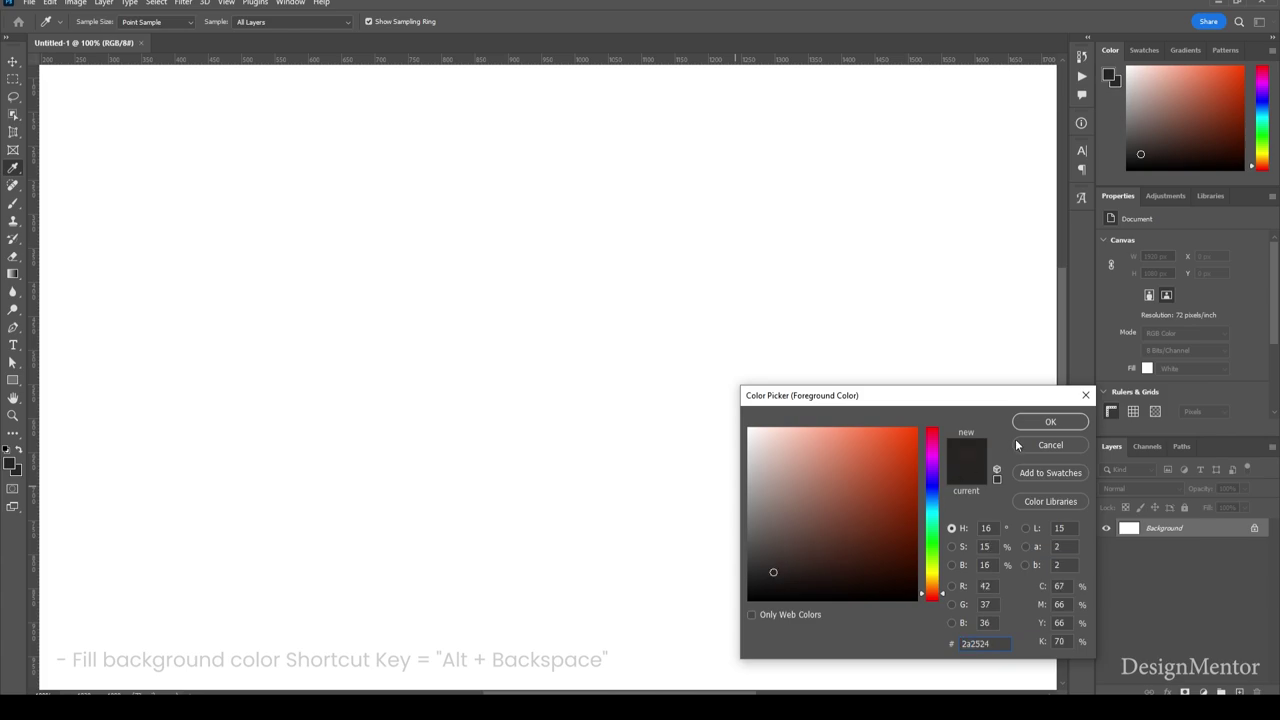
click(1045, 426)
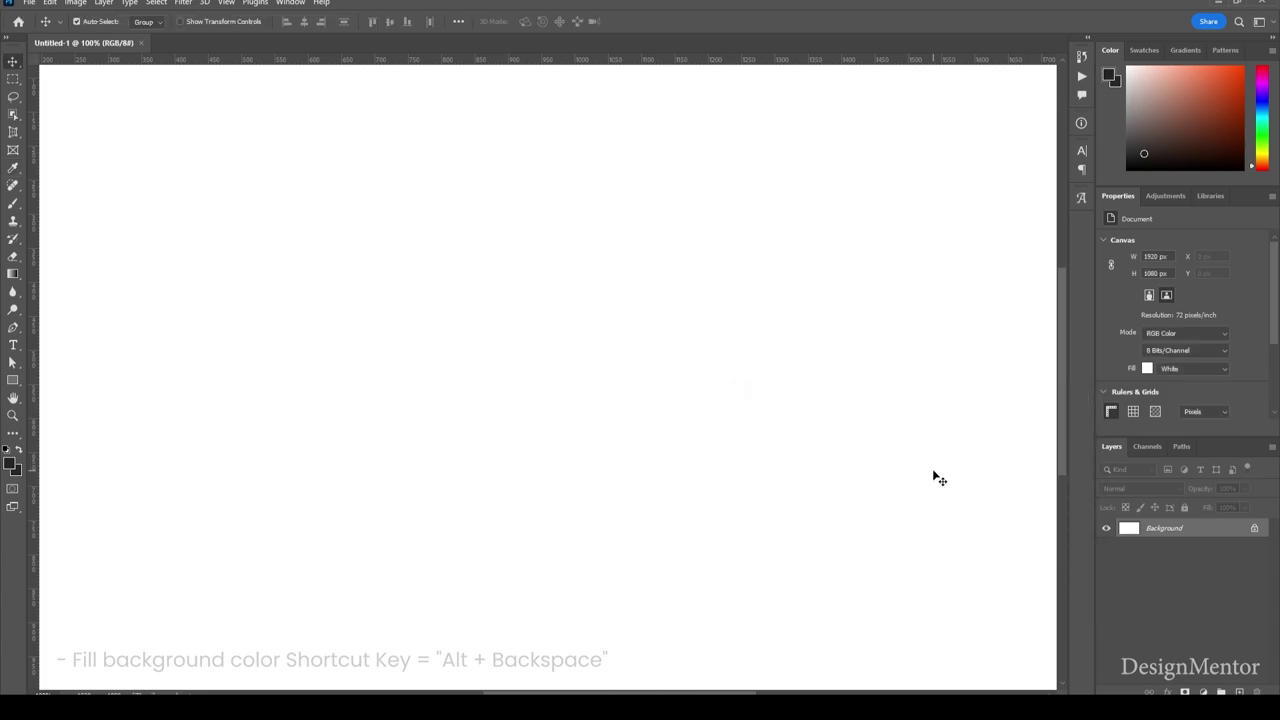
key(alt+BackSpace)
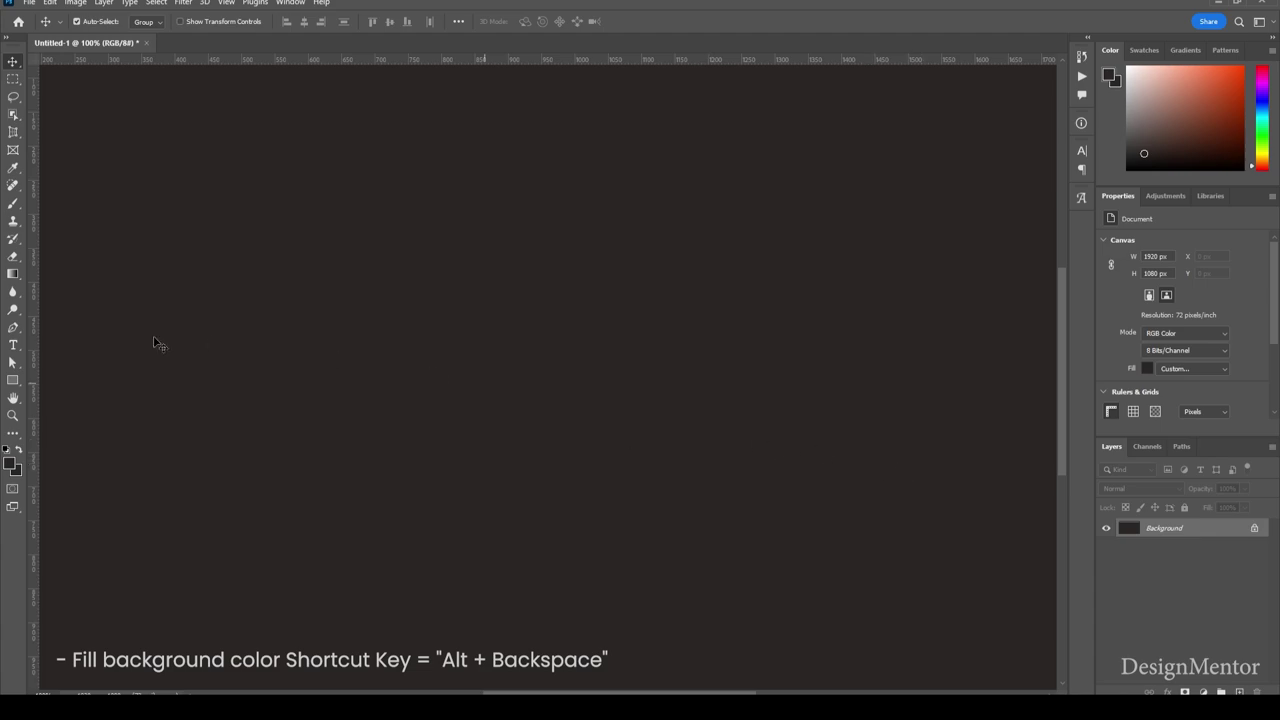
Draw an 800 × 800 px rectangle with 200 px corner radii using the Rectangle Tool.
click(13, 381)
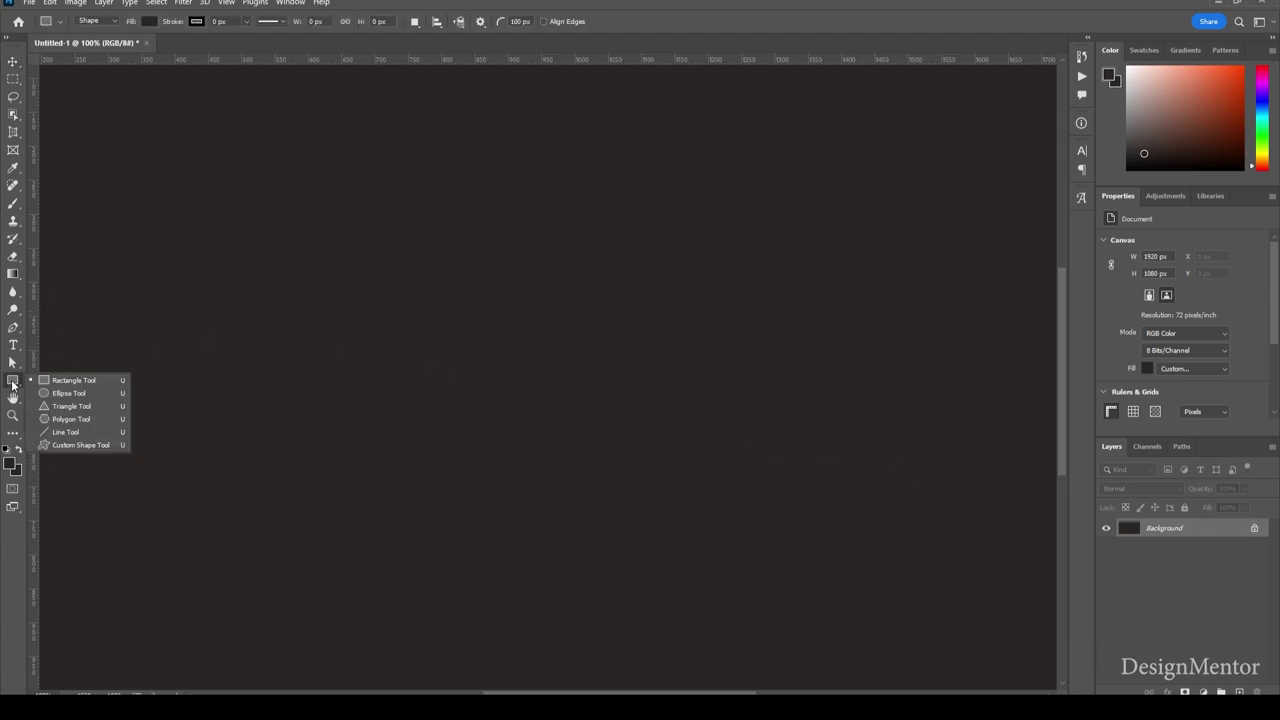
click(60, 381)
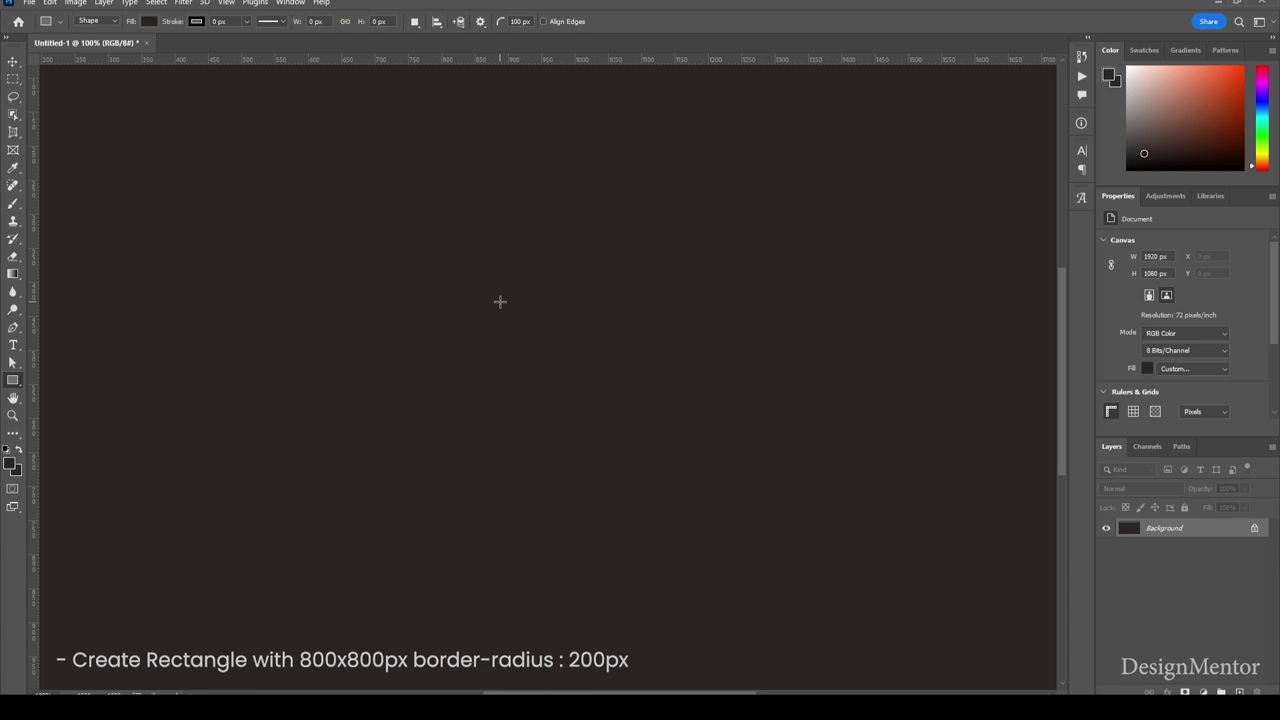
click(500, 301)
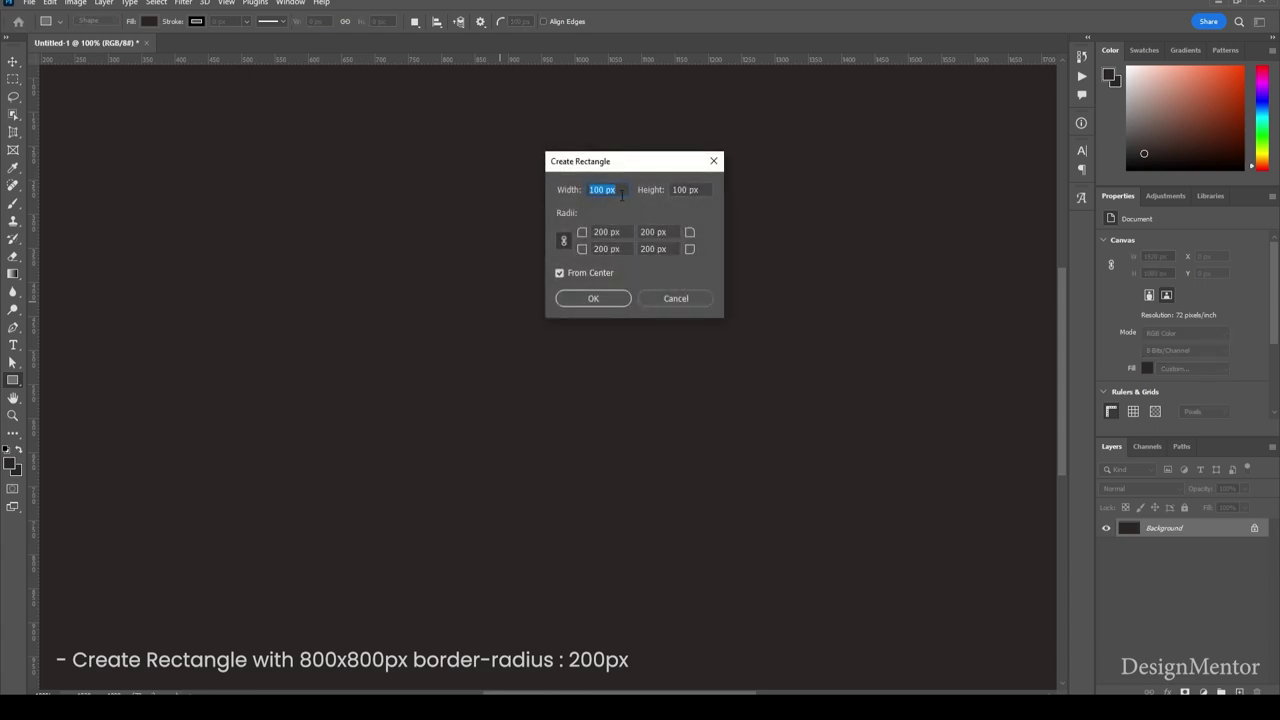
text(800)
key(Tab)
text(80)
key(Tab)
key(Tab)
key(Tab)
key(Tab)
click(590, 299)
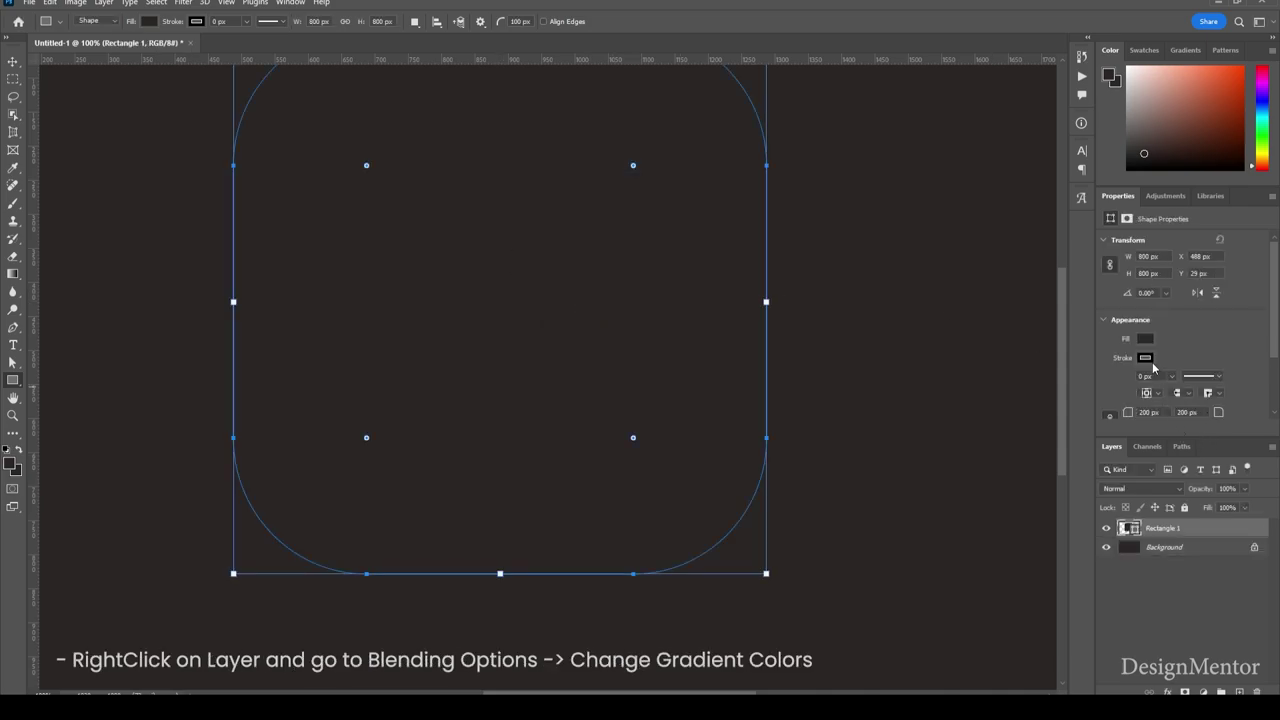
Add a Gradient Overlay to Rectangle 1 and remove the gradient's white stop.
click(12, 63)
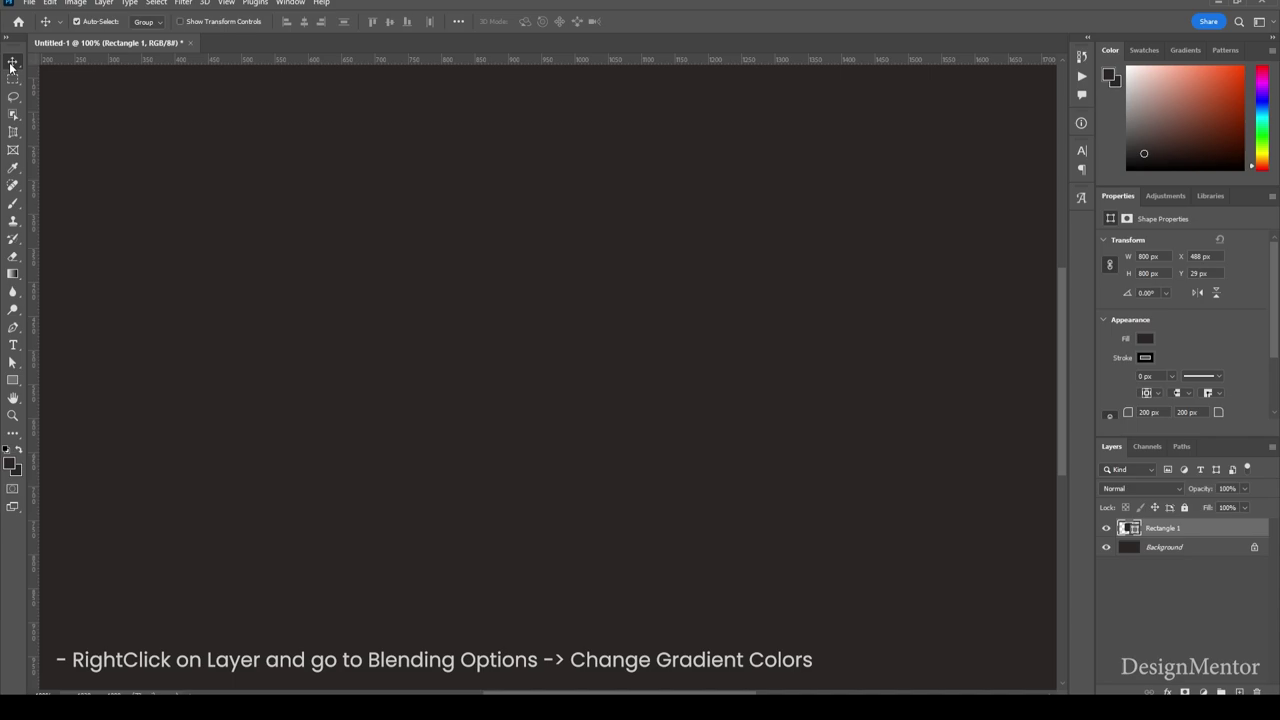
right_click(1194, 530)
click(1108, 169)
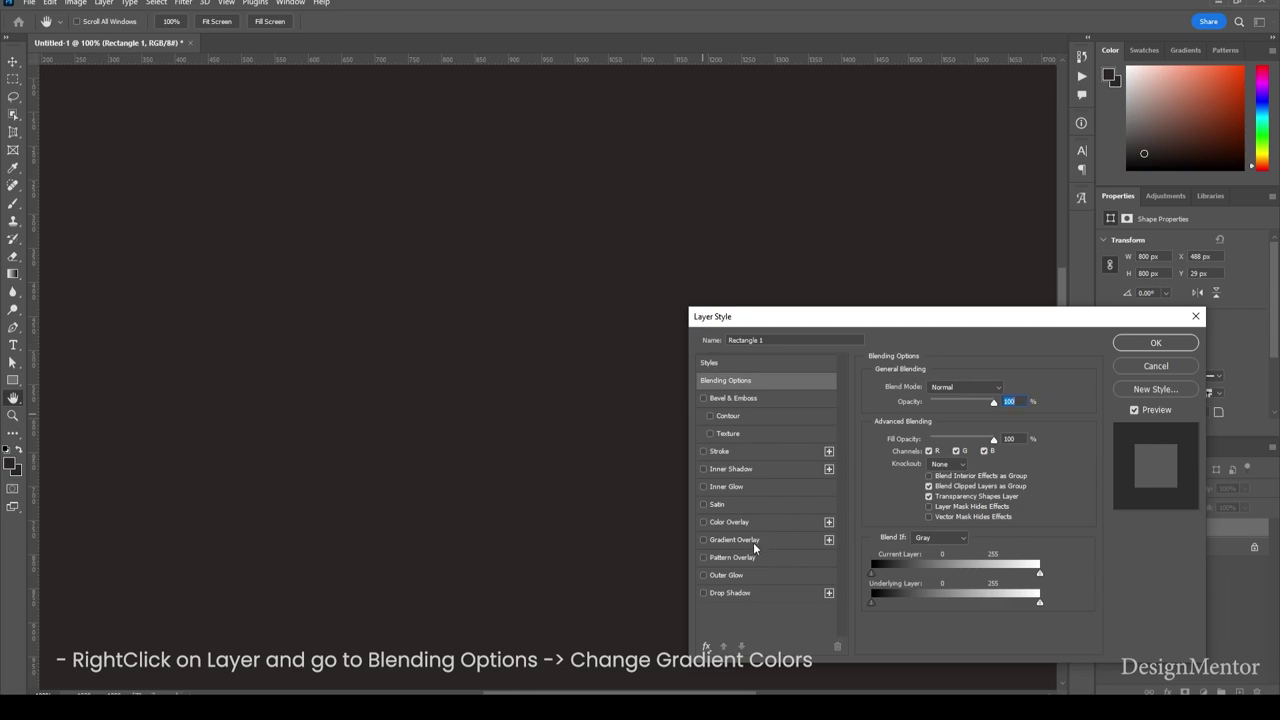
click(753, 542)
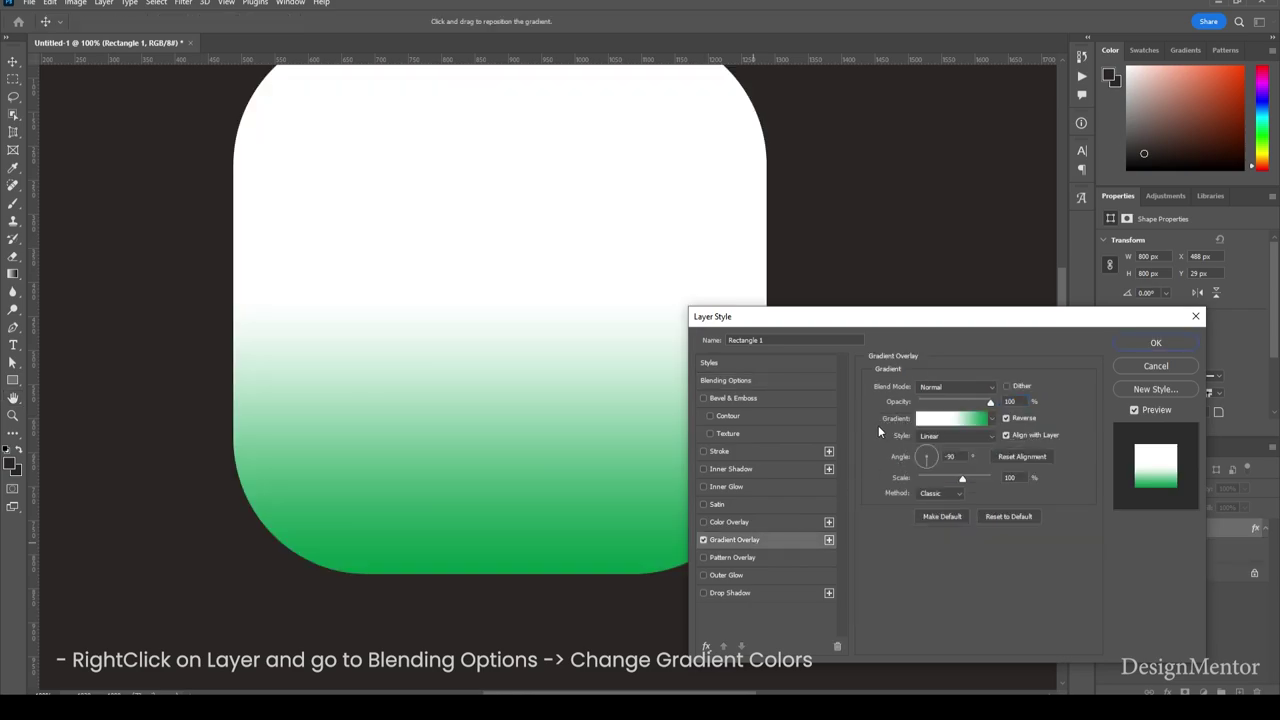
click(958, 419)
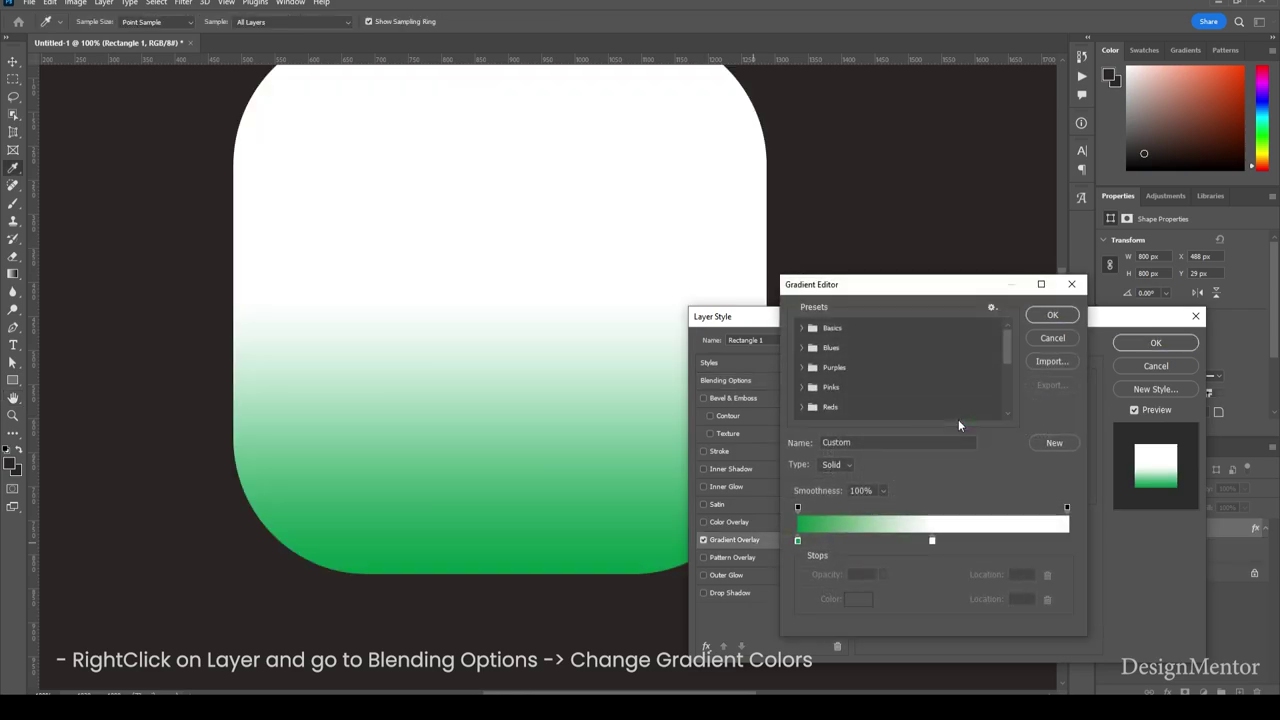
click(932, 540)
drag(932, 540, 835, 588)
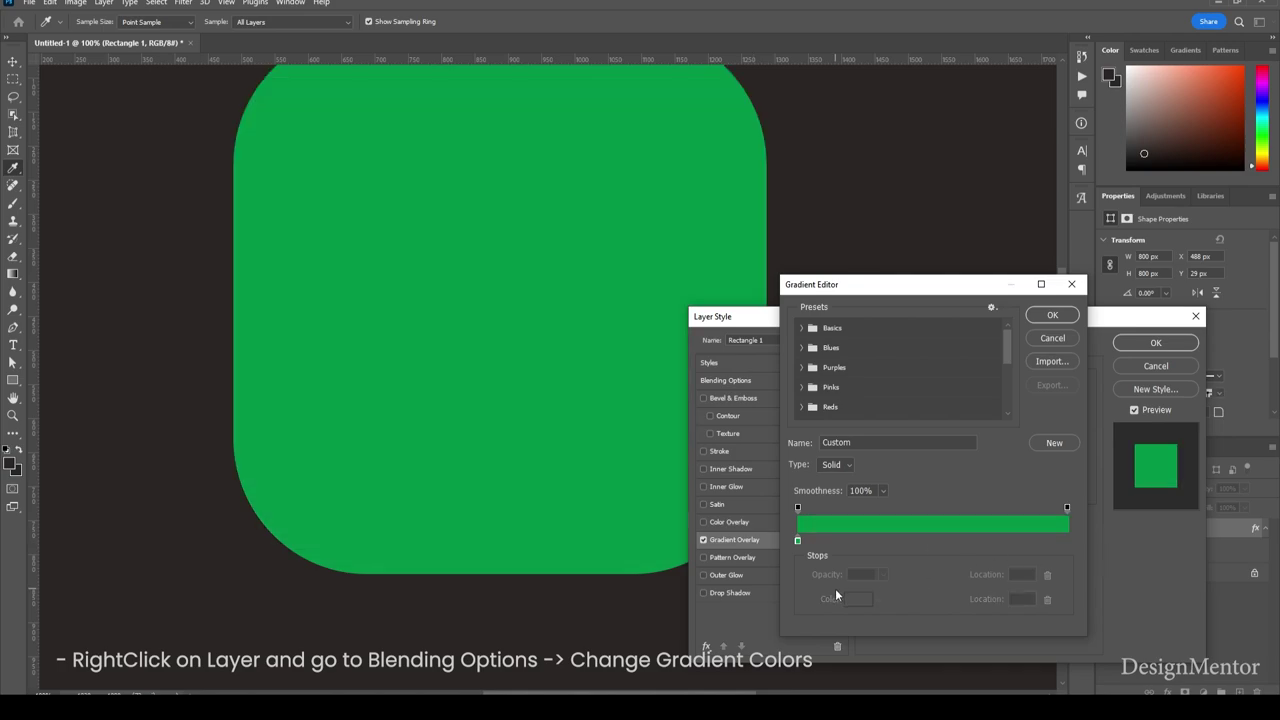
Add a greyish beige colour stop at the gradient's right end.
click(1066, 547)
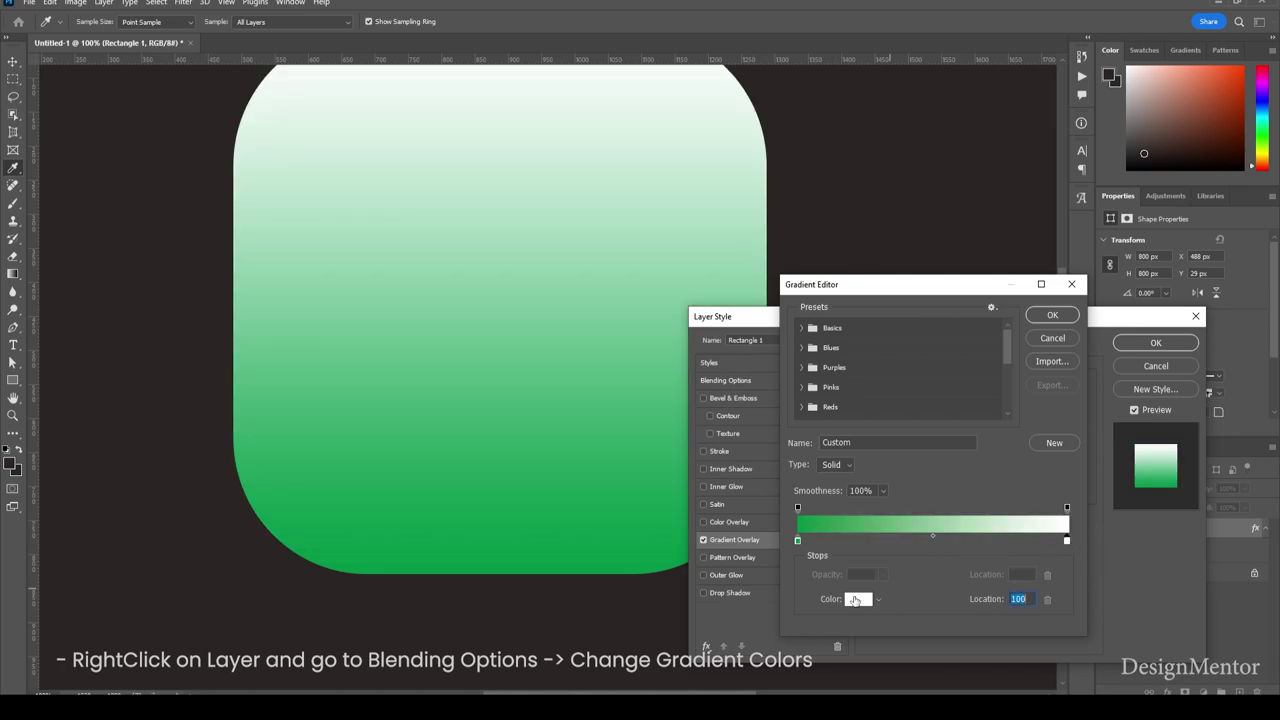
click(854, 599)
click(933, 588)
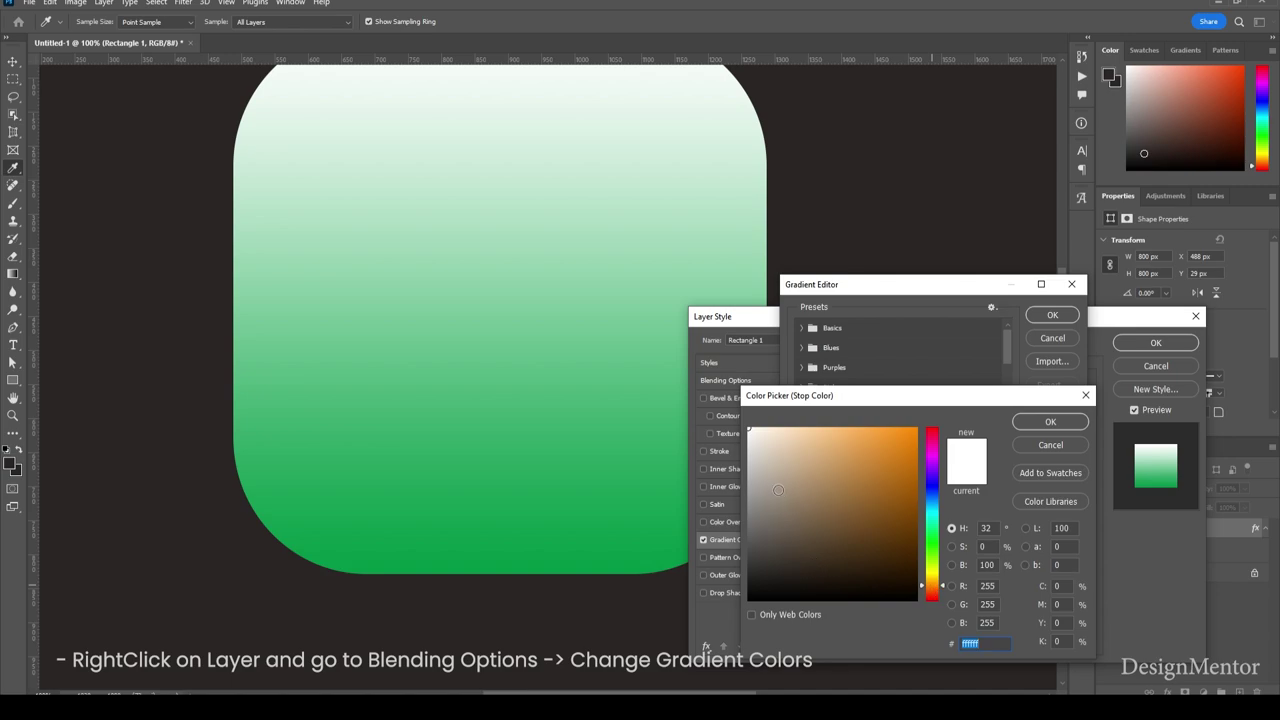
click(776, 487)
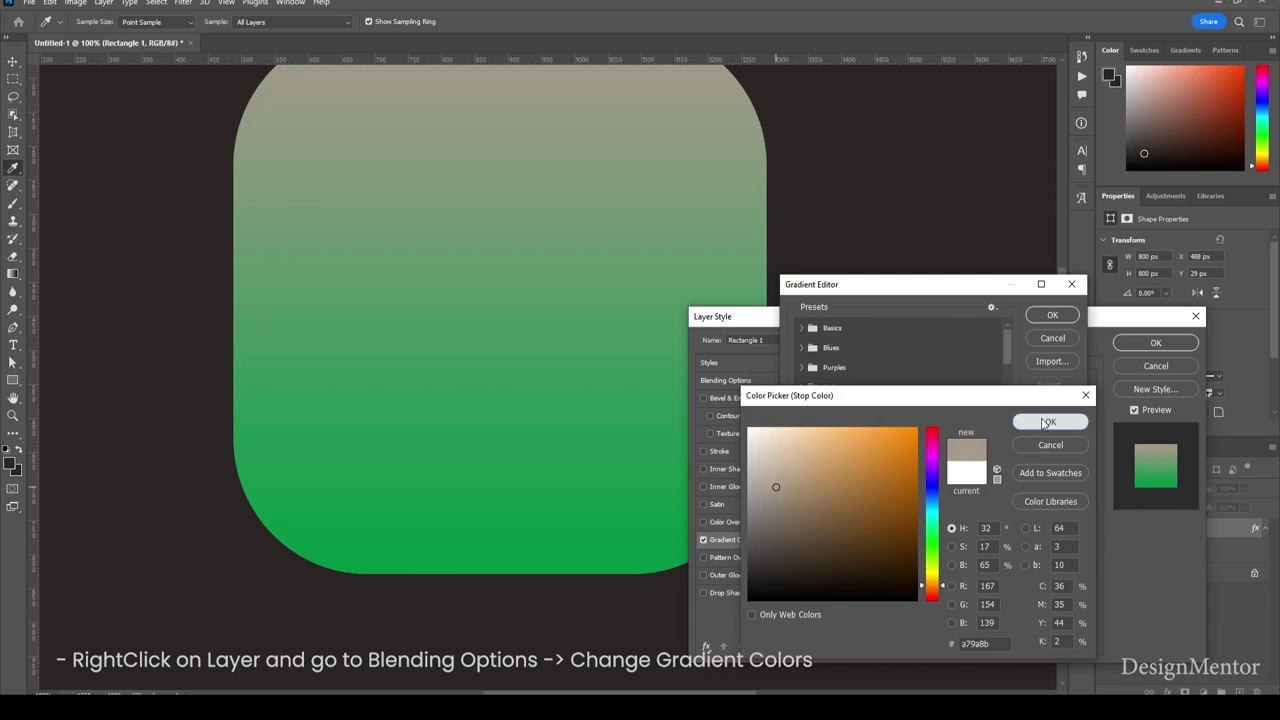
click(1050, 422)
Recolour the left gradient stop from green to tan #b1957e.
click(797, 540)
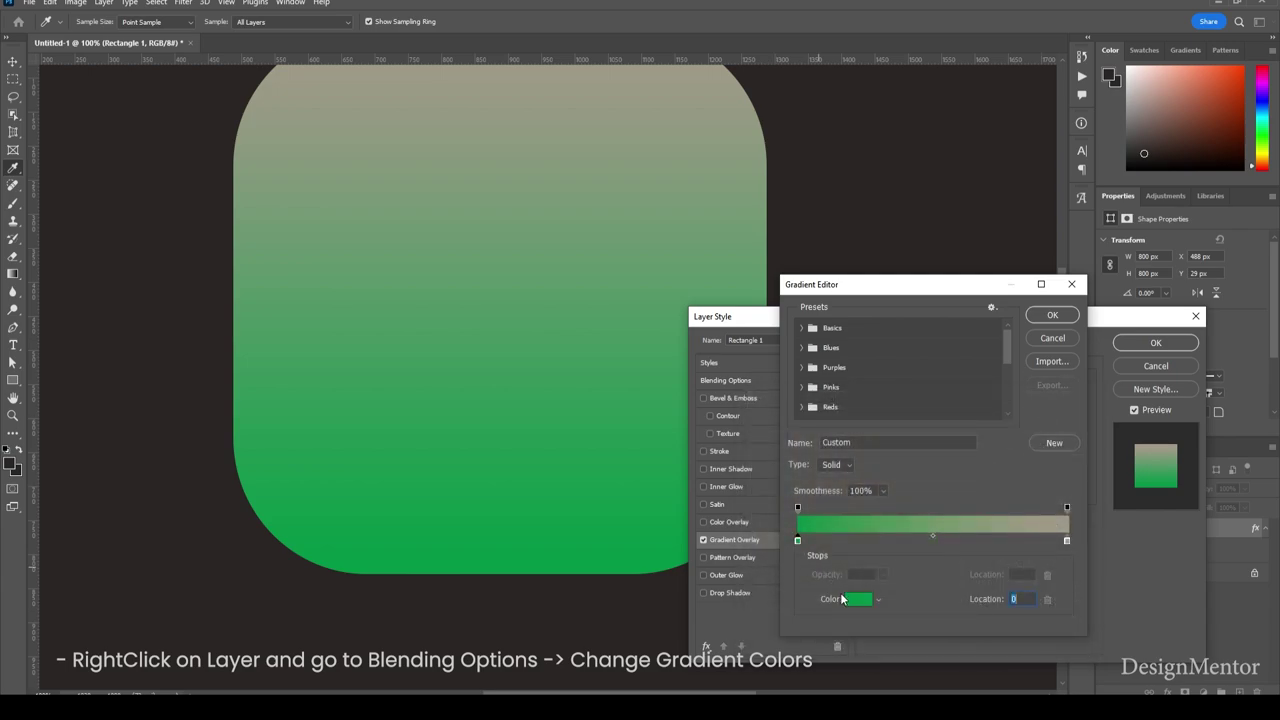
click(858, 598)
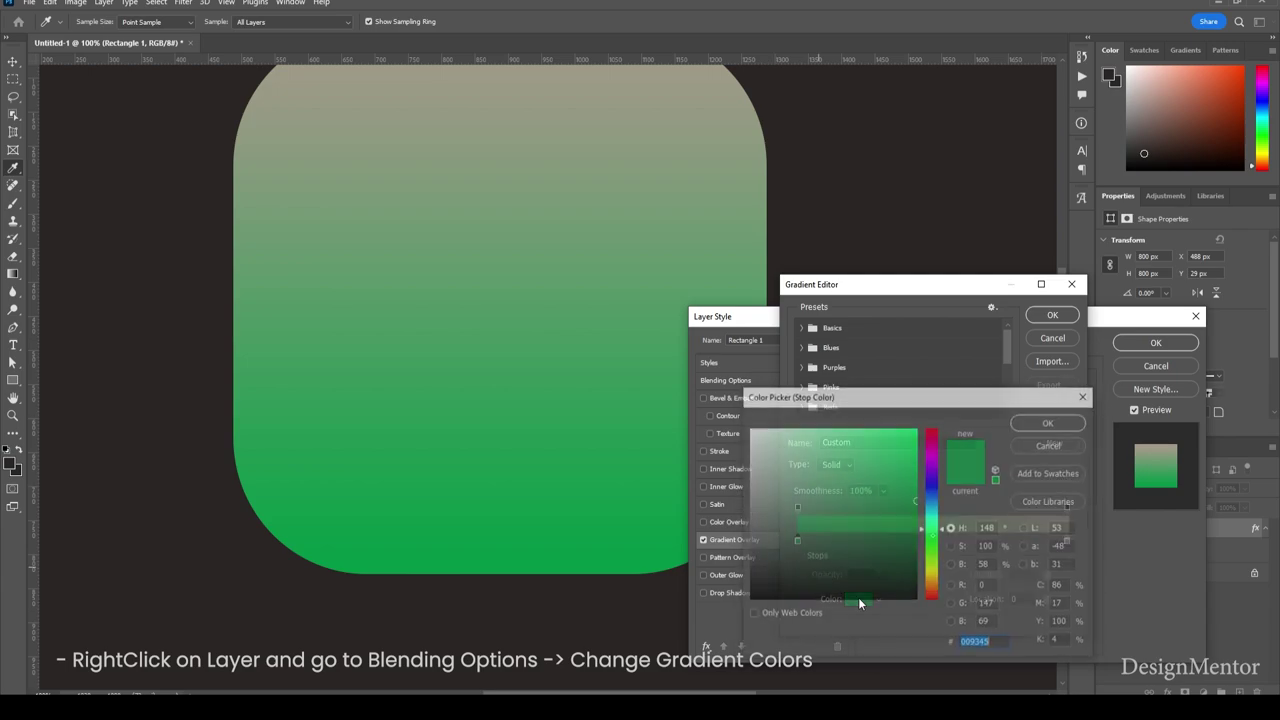
click(931, 587)
mouse_move(809, 551)
mouse_down()
mouse_move(781, 557)
mouse_move(746, 472)
mouse_move(771, 456)
mouse_up()
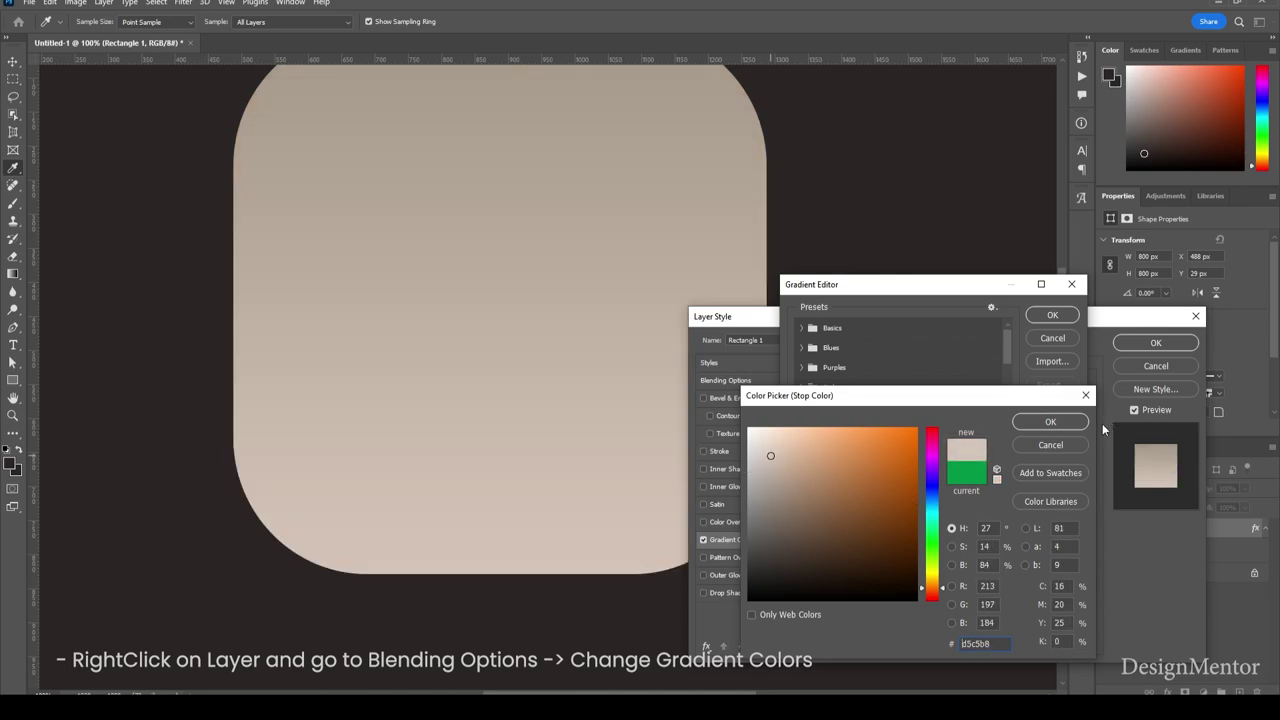
click(778, 462)
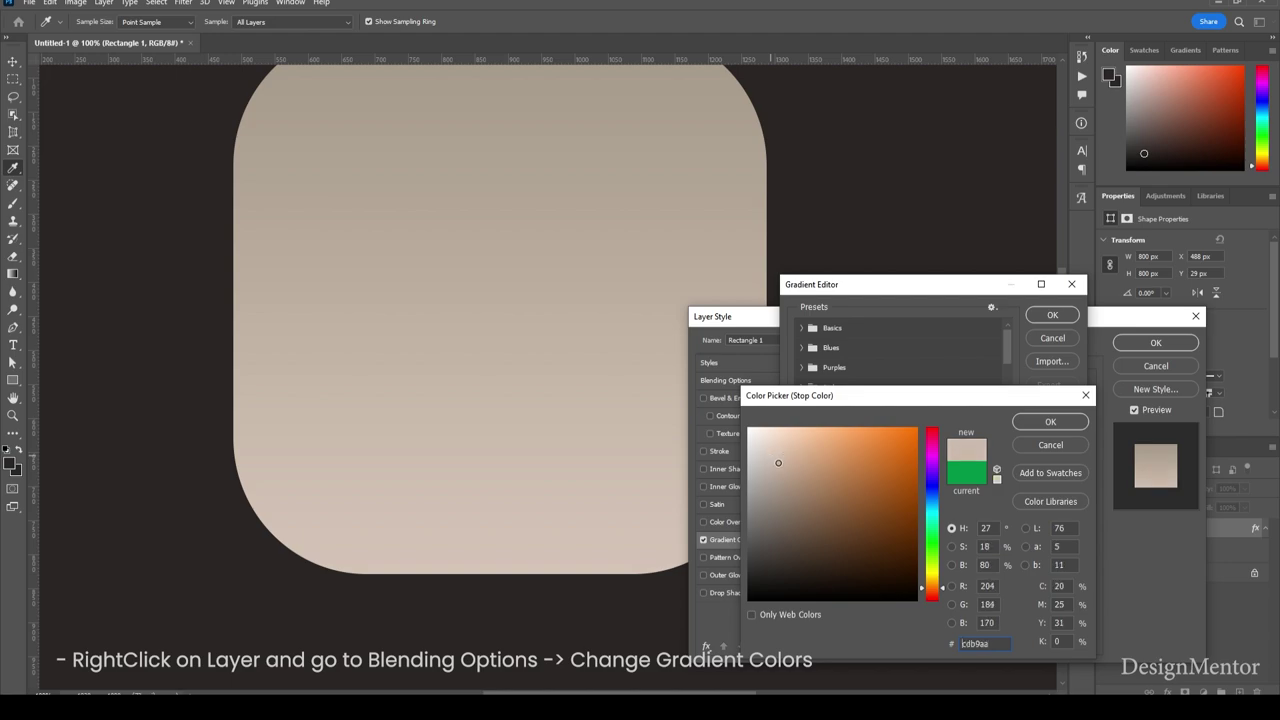
drag(778, 462, 796, 480)
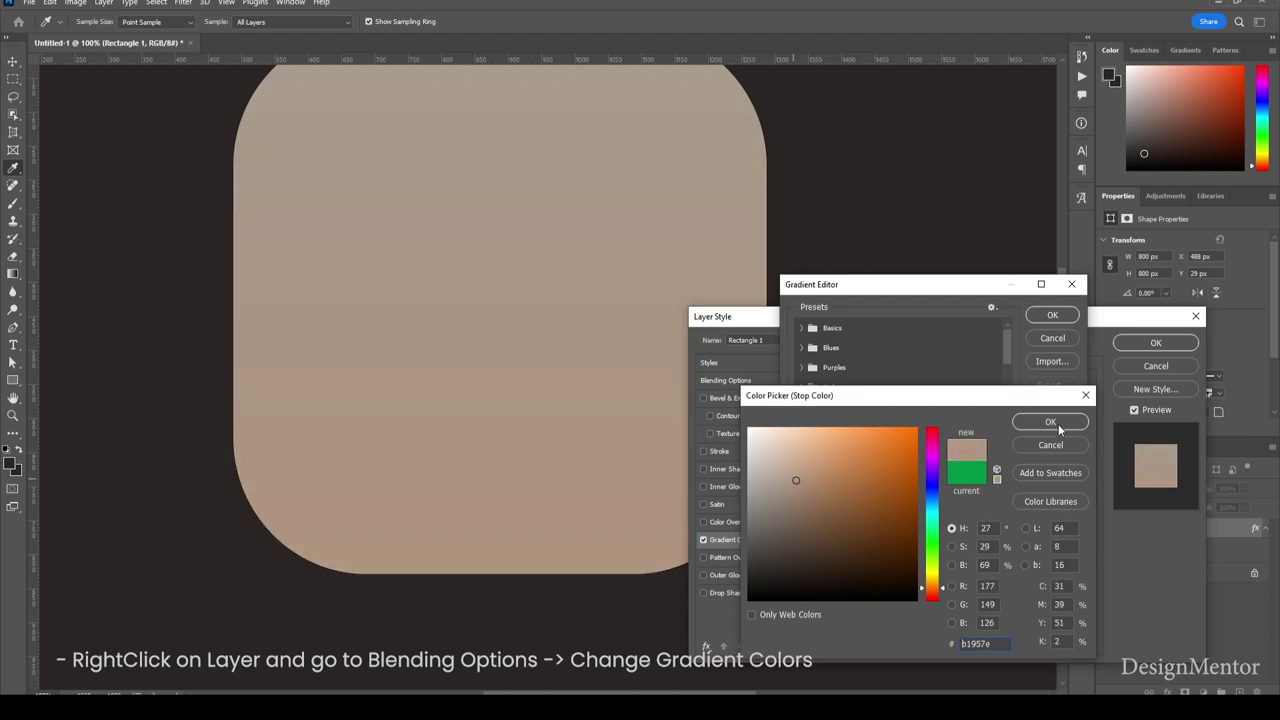
click(1056, 423)
Lighten the right stop to pale beige #e5dbcf and apply the layer style.
click(1066, 540)
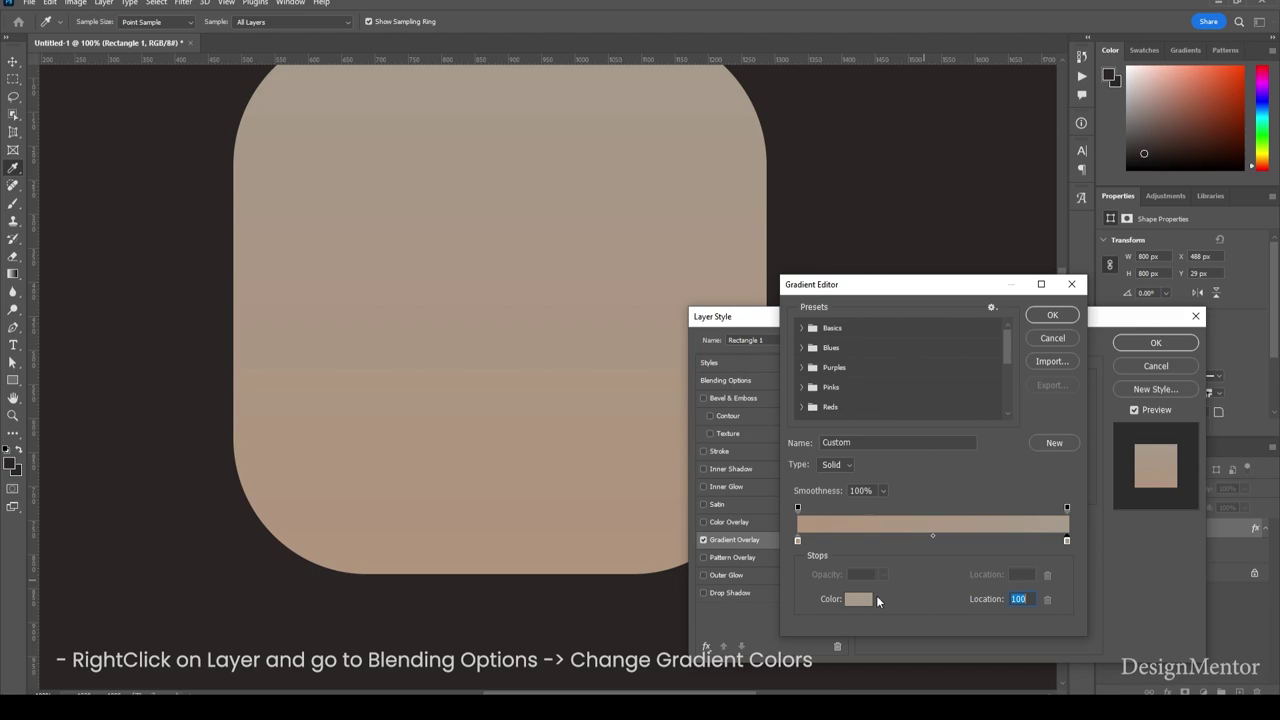
click(858, 599)
drag(780, 487, 764, 444)
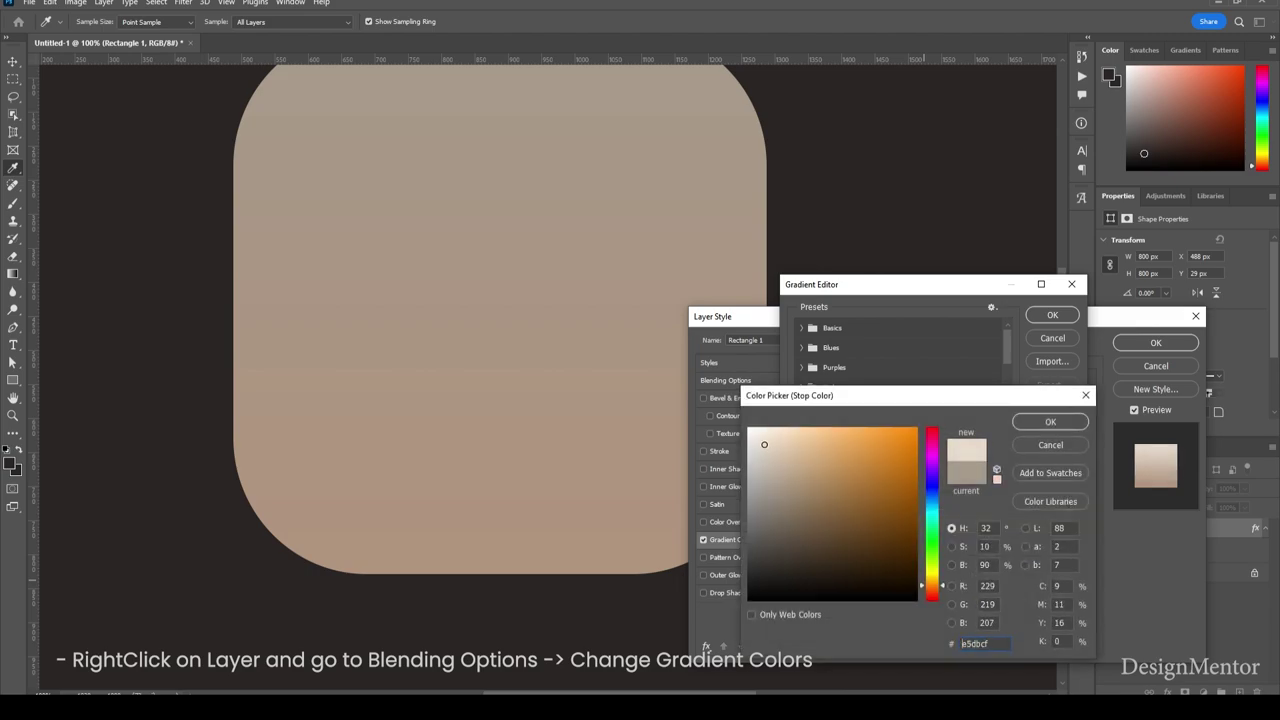
click(1050, 422)
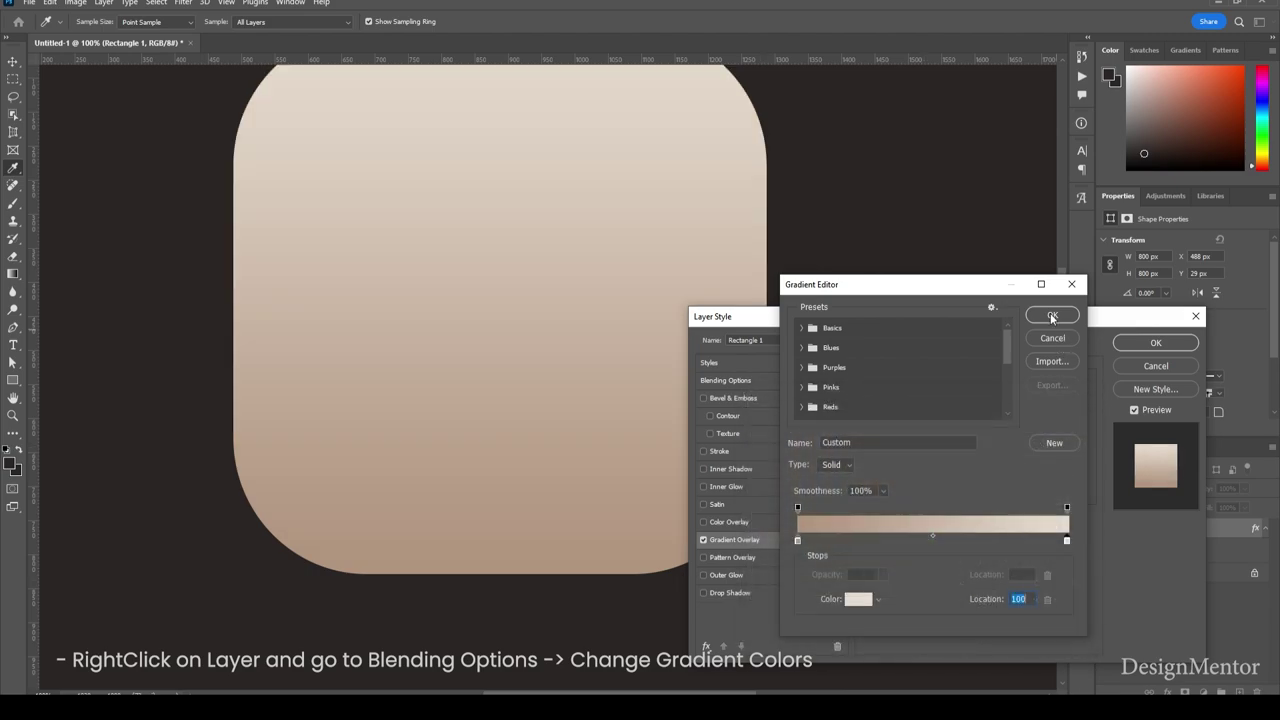
click(1052, 317)
click(1155, 342)
Move the rounded square down and right to X 560 px, Y 140 px.
key(v)
mouse_move(648, 293)
mouse_down()
mouse_move(696, 348)
mouse_move(688, 357)
mouse_up()
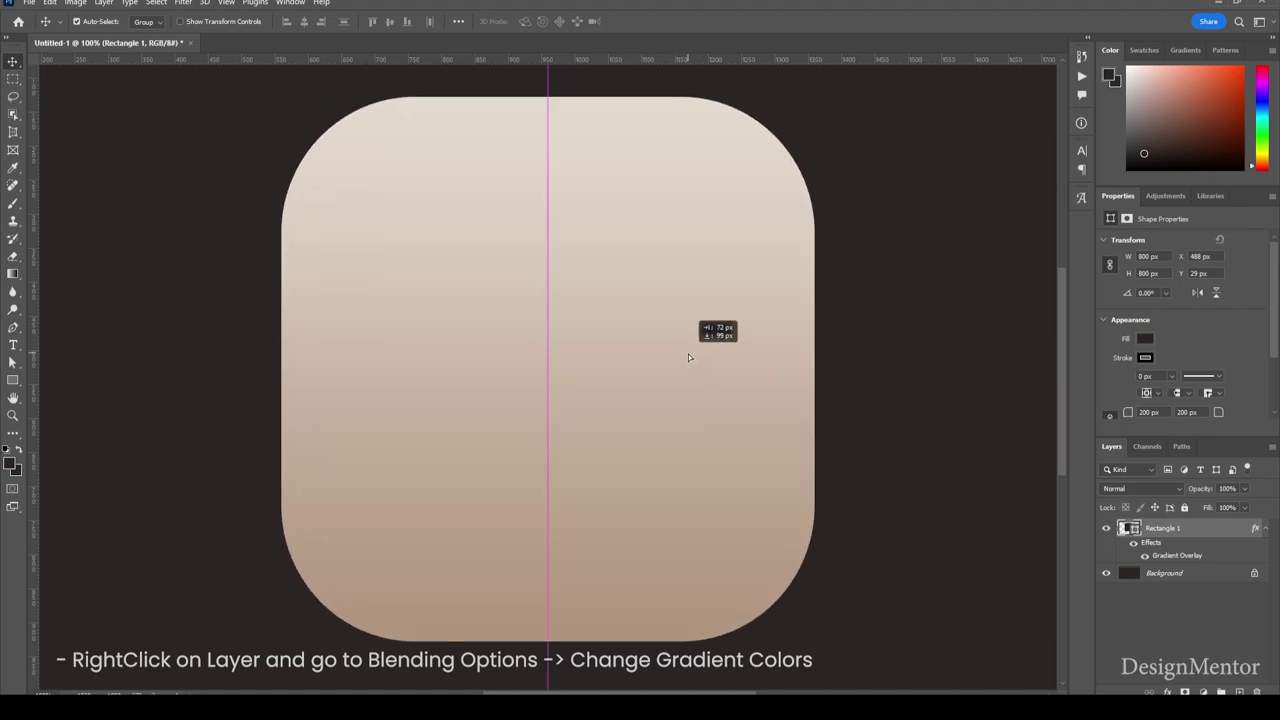
drag(688, 357, 690, 364)
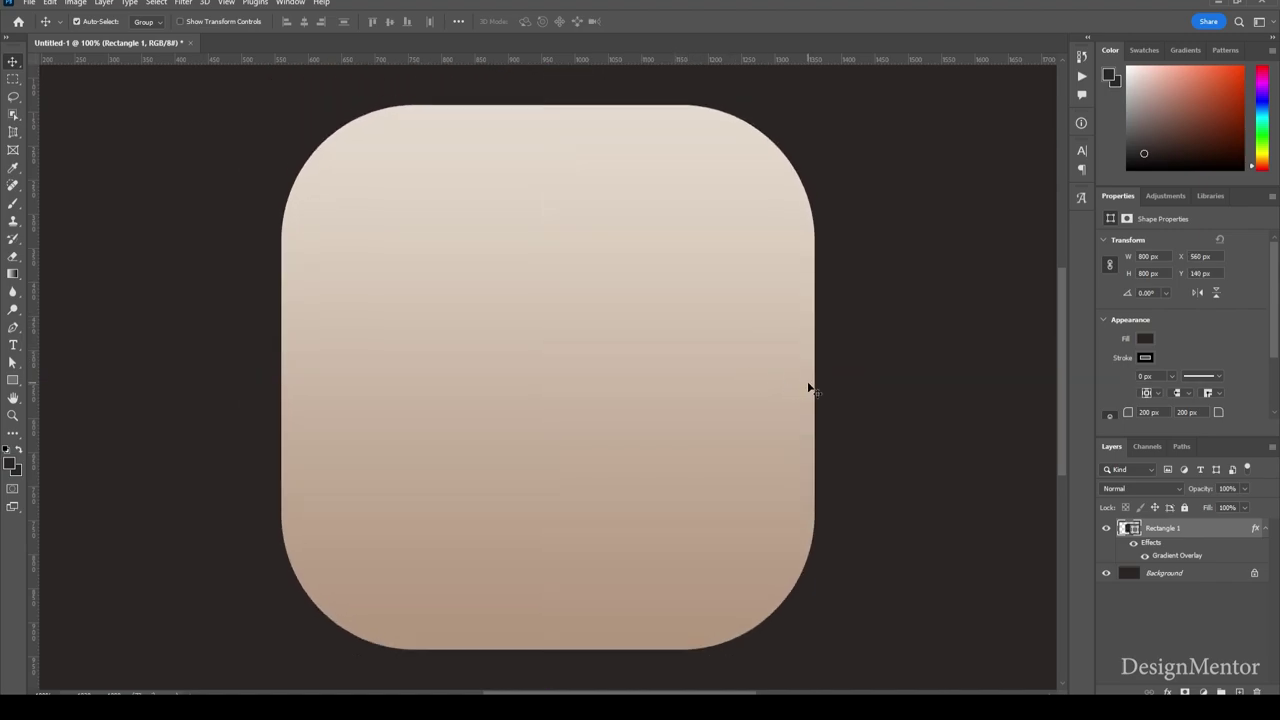
Make the gradient's right stop a slightly warmer, lighter beige.
right_click(1174, 533)
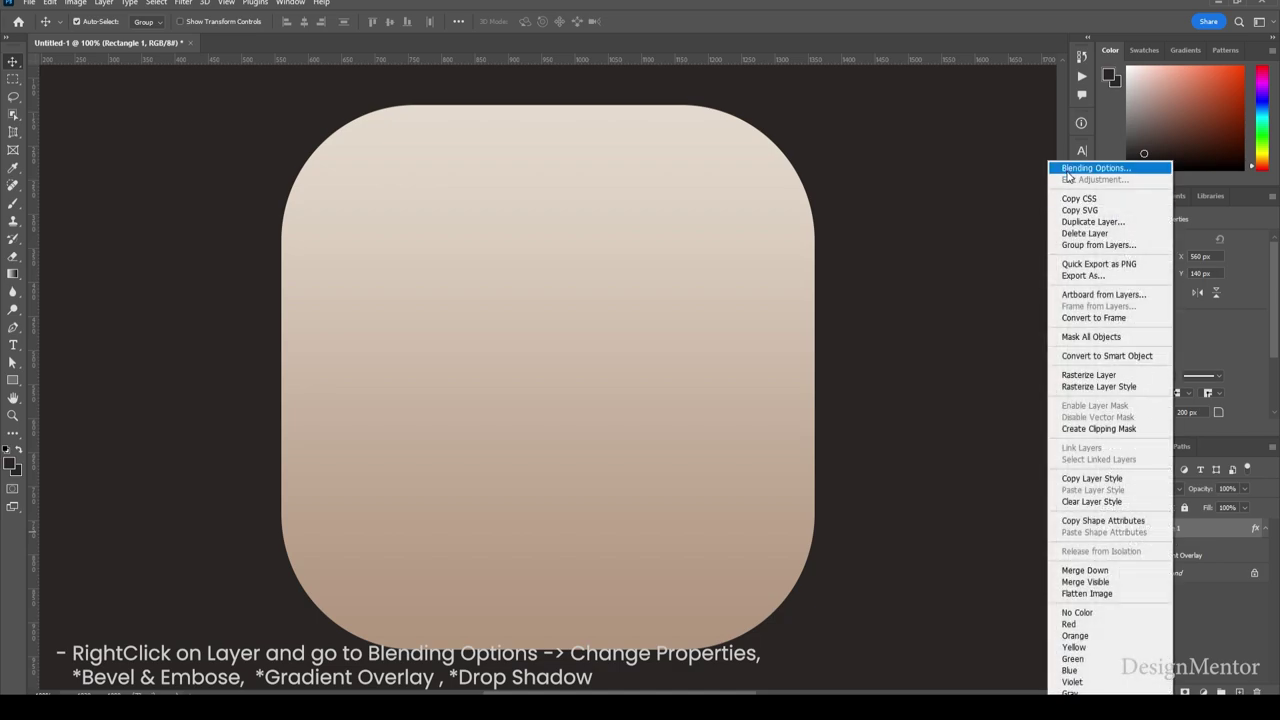
click(1065, 168)
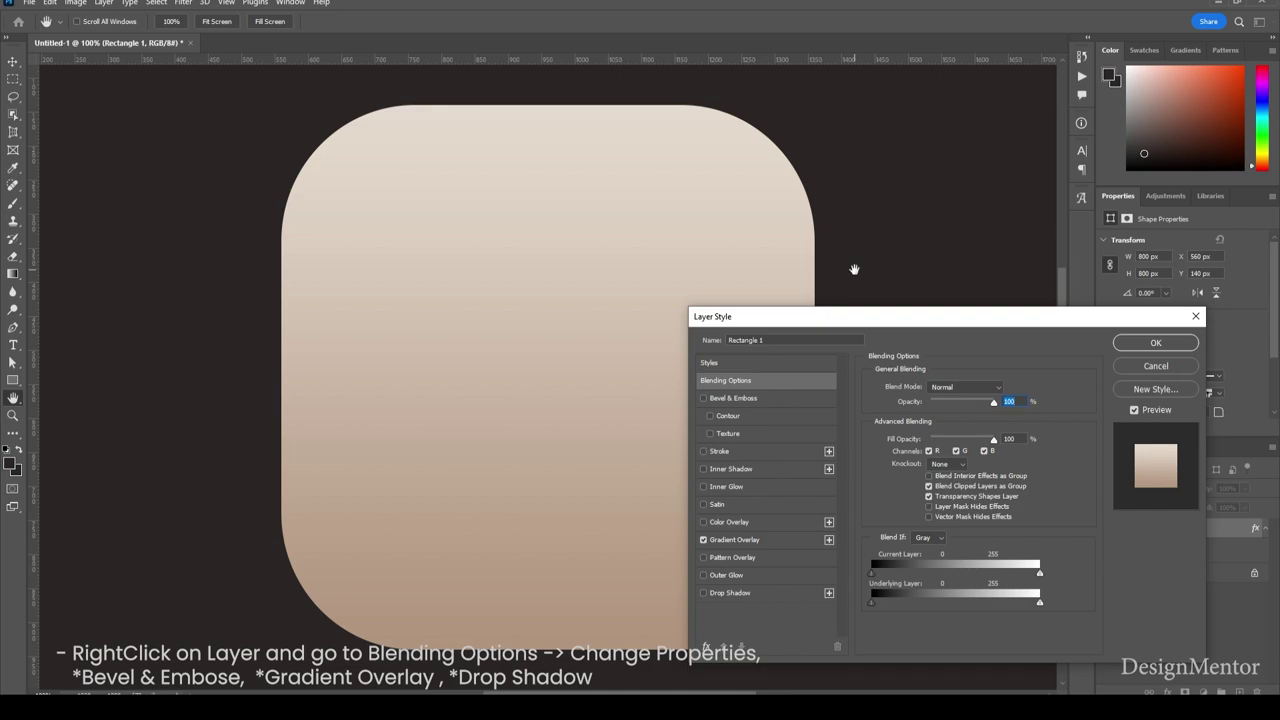
click(767, 540)
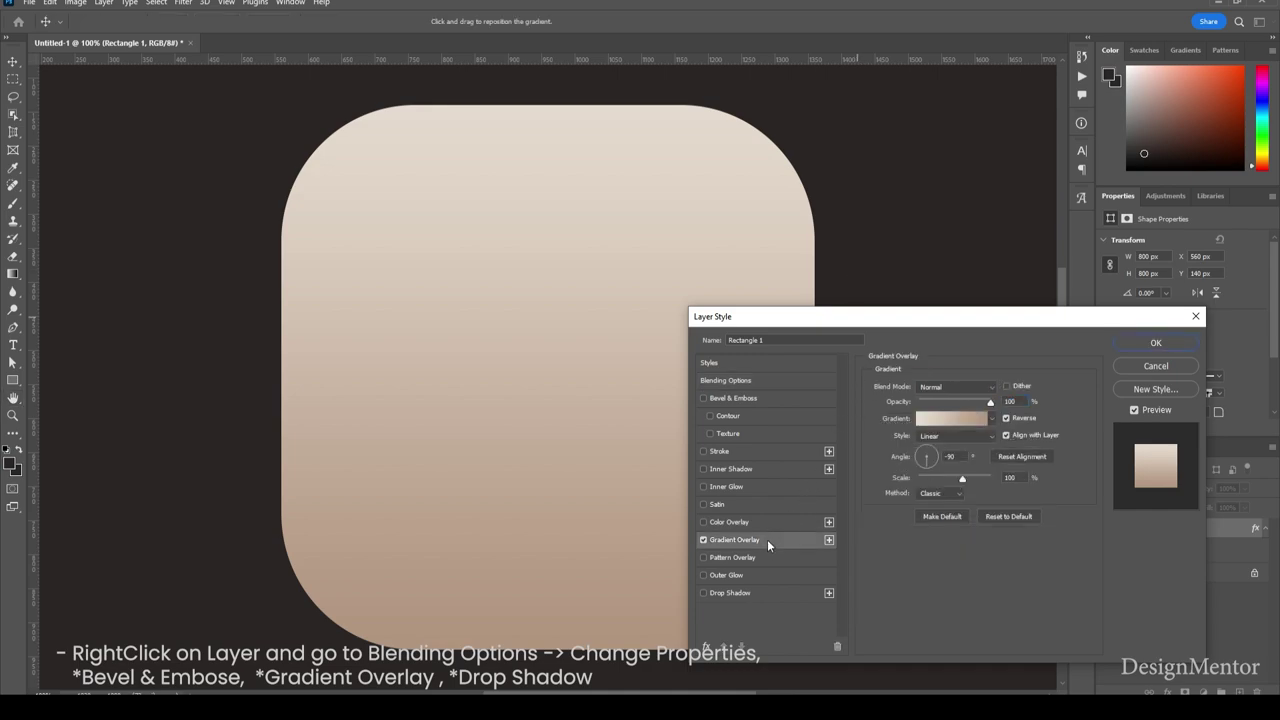
click(960, 420)
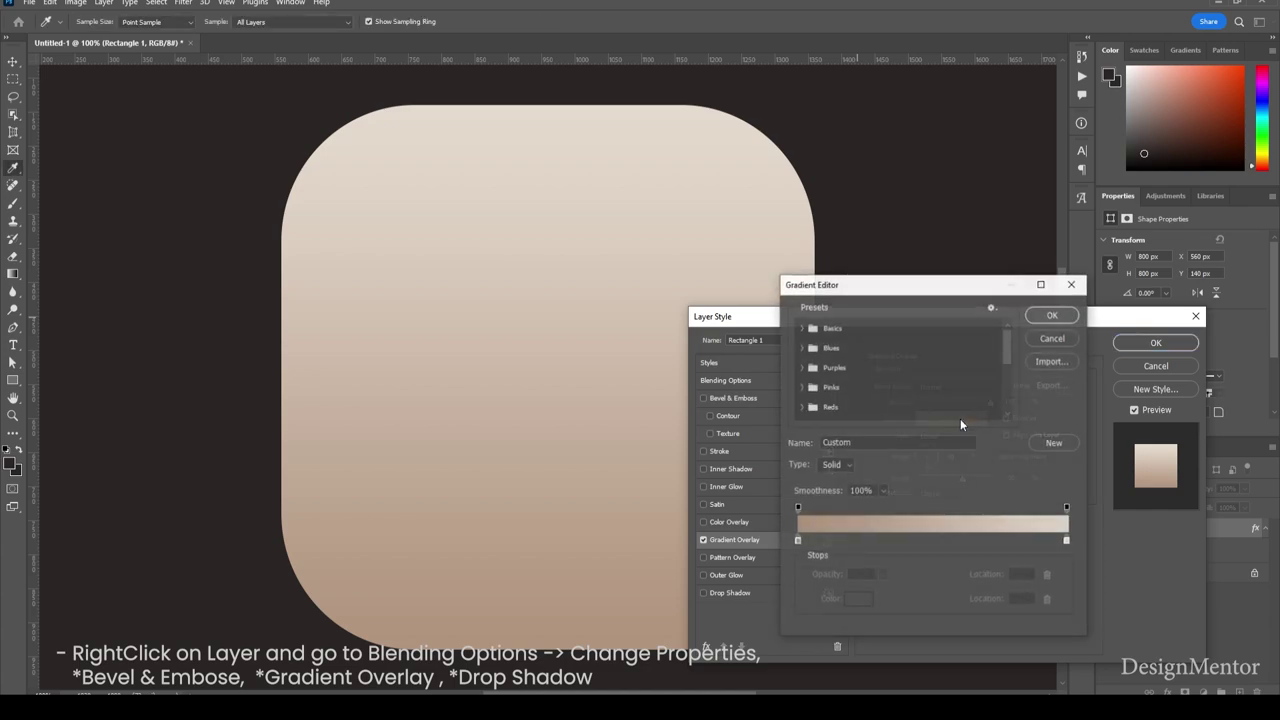
click(1067, 541)
click(851, 600)
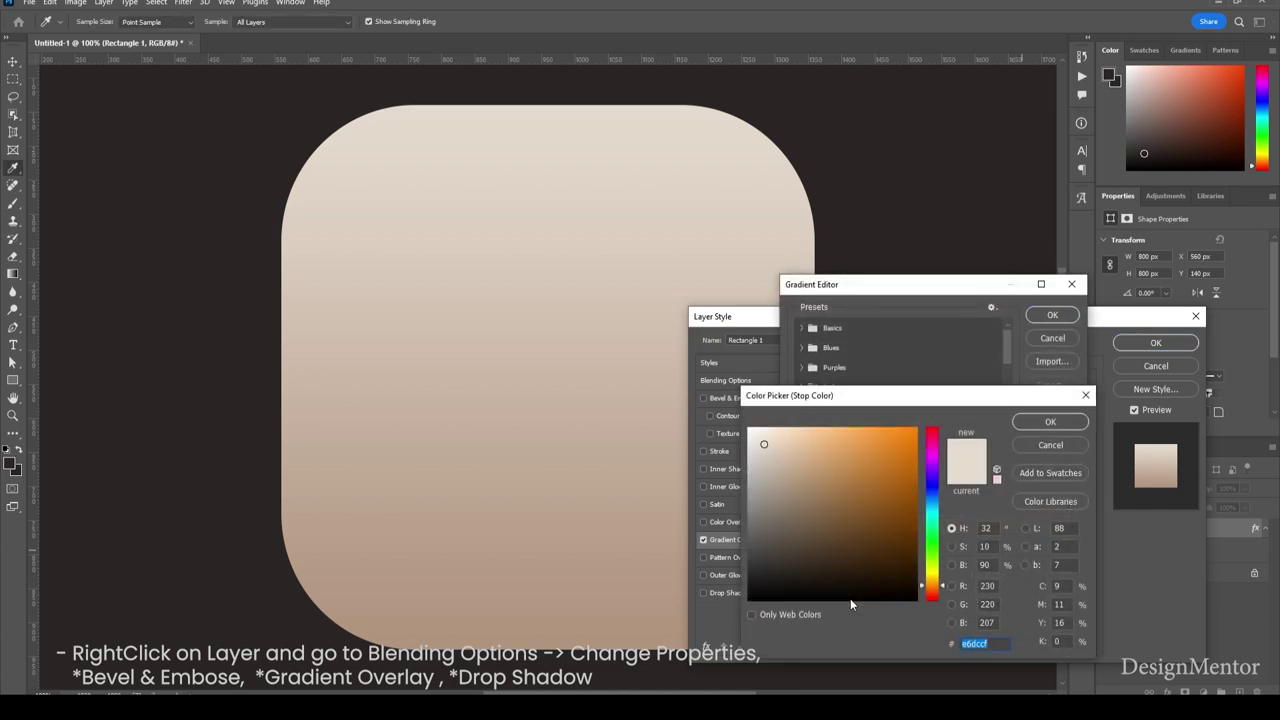
drag(944, 594, 944, 596)
drag(764, 446, 761, 441)
click(1050, 422)
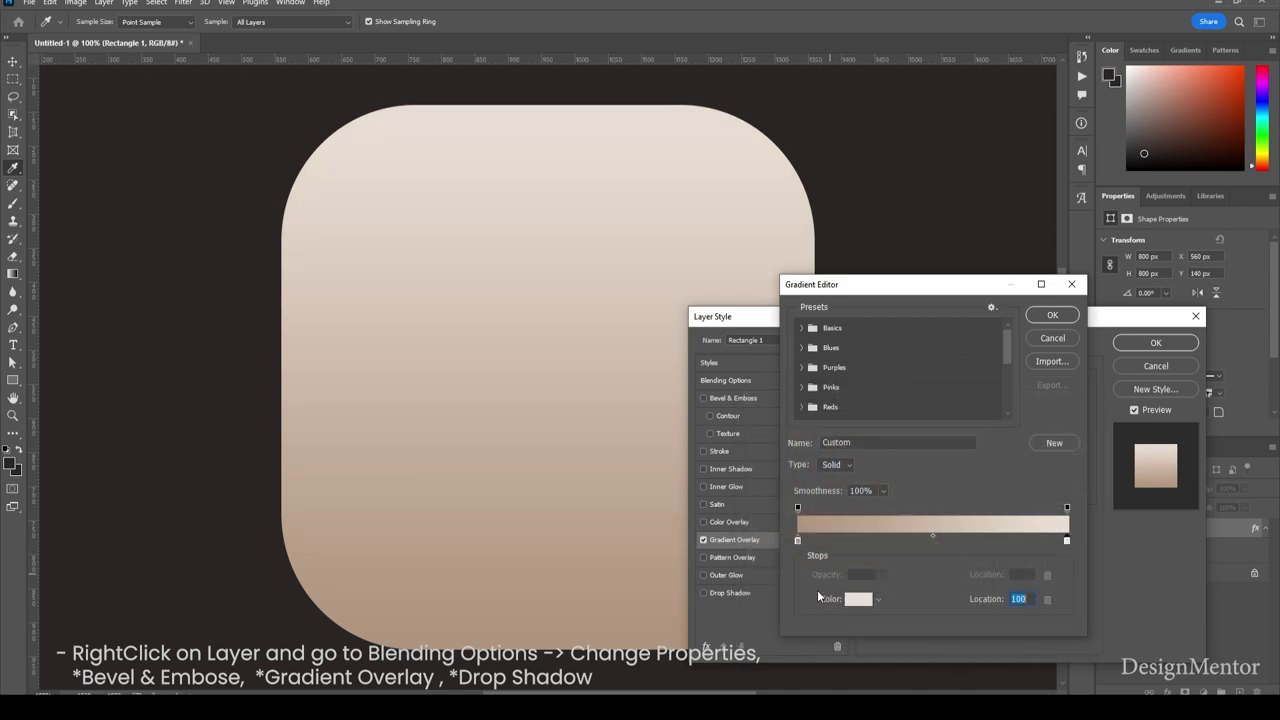
Change the left stop to a softer tan and apply the Gradient Overlay.
click(798, 541)
click(855, 598)
click(789, 466)
drag(789, 466, 785, 464)
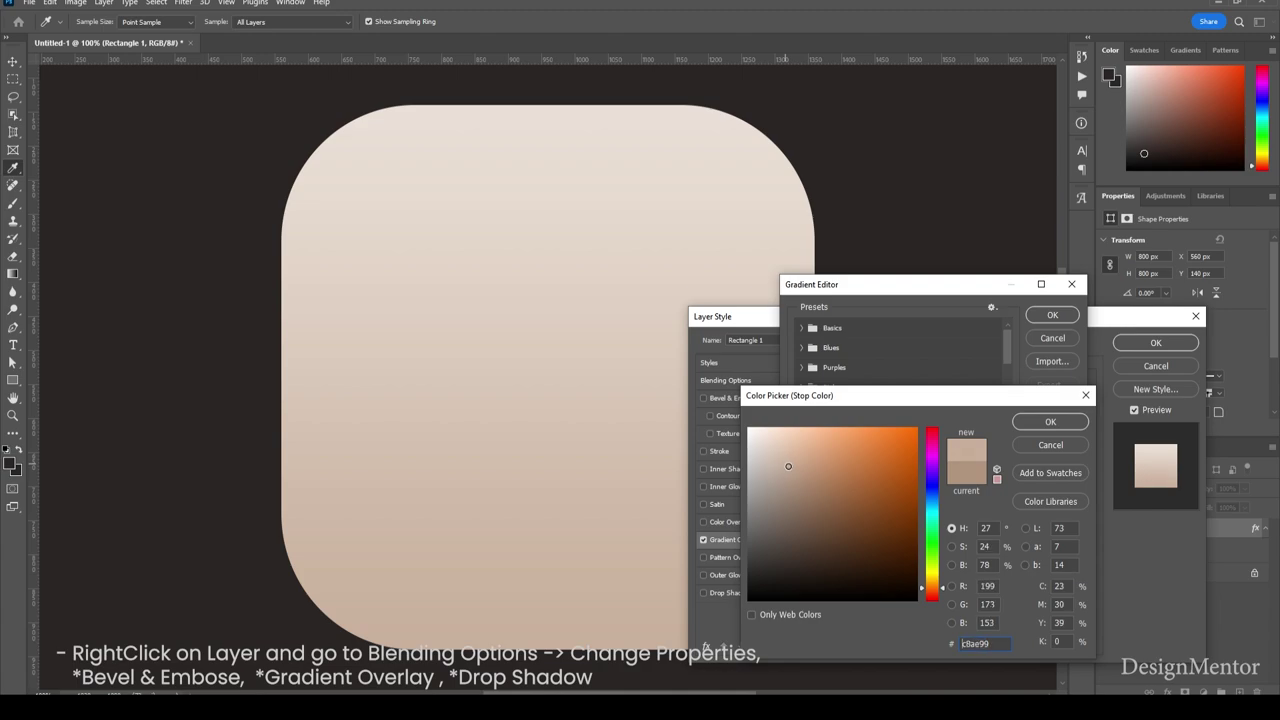
drag(785, 464, 795, 472)
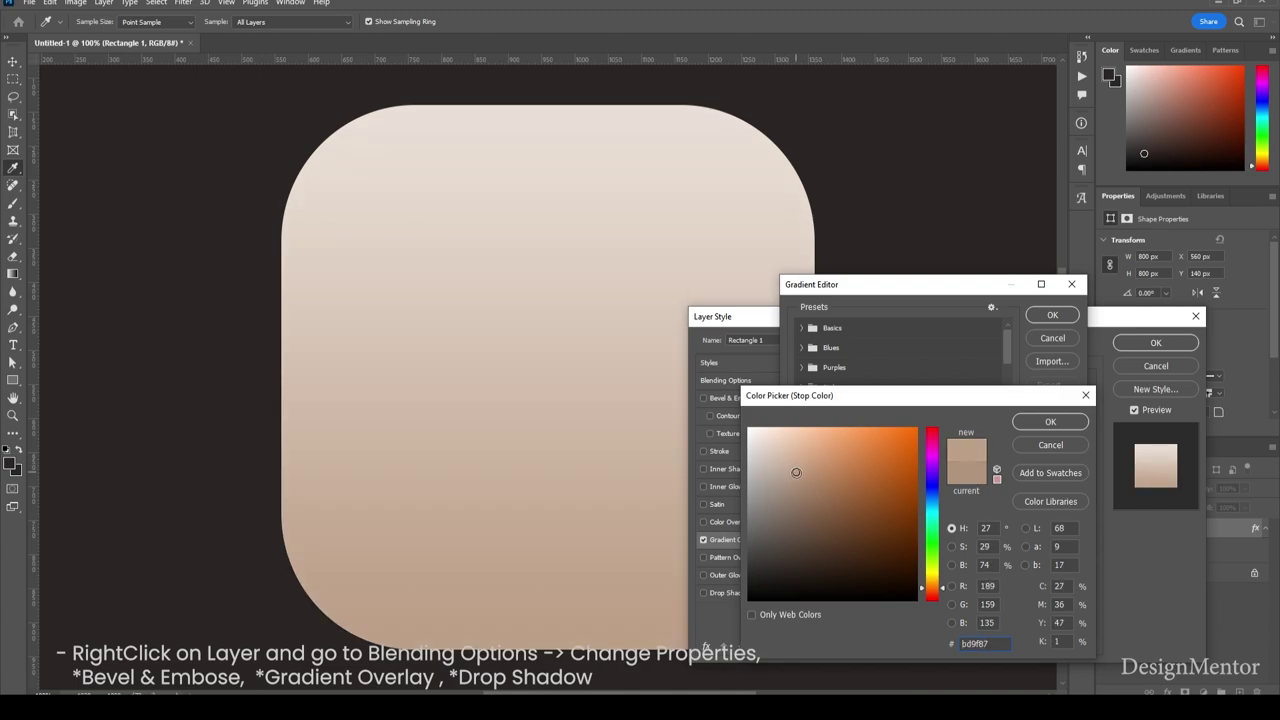
click(1050, 421)
click(1052, 315)
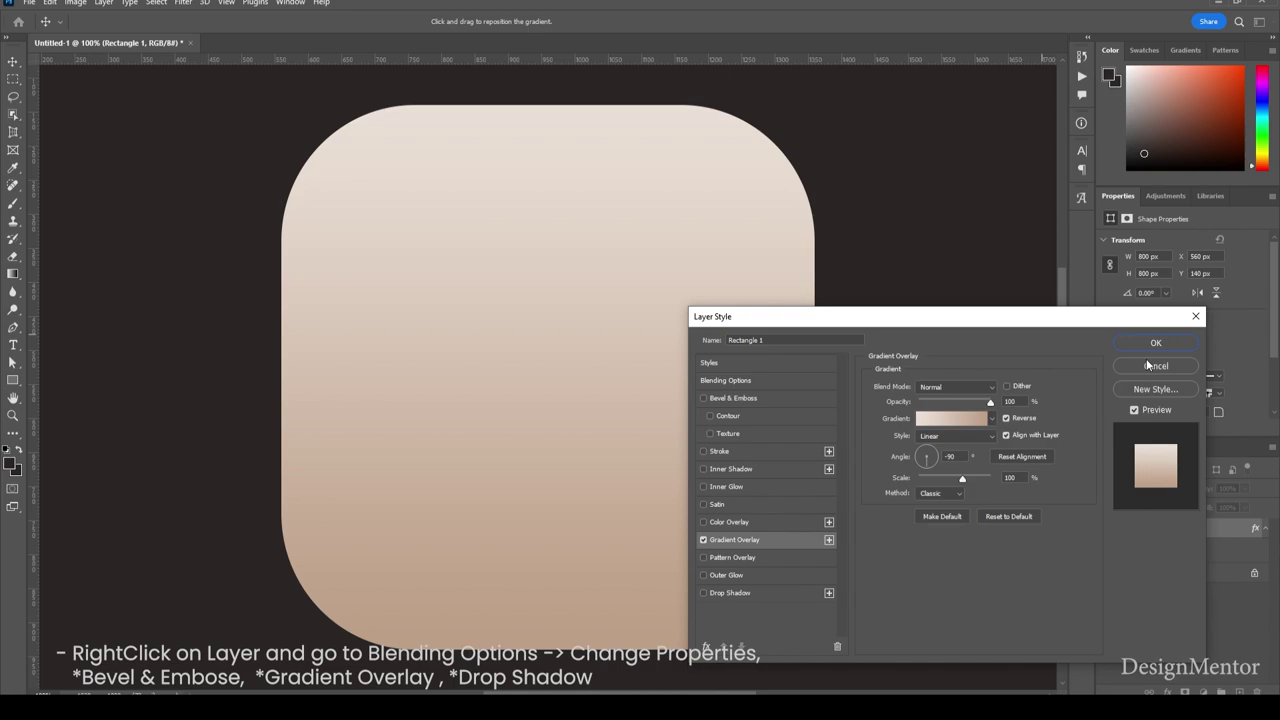
click(1155, 343)
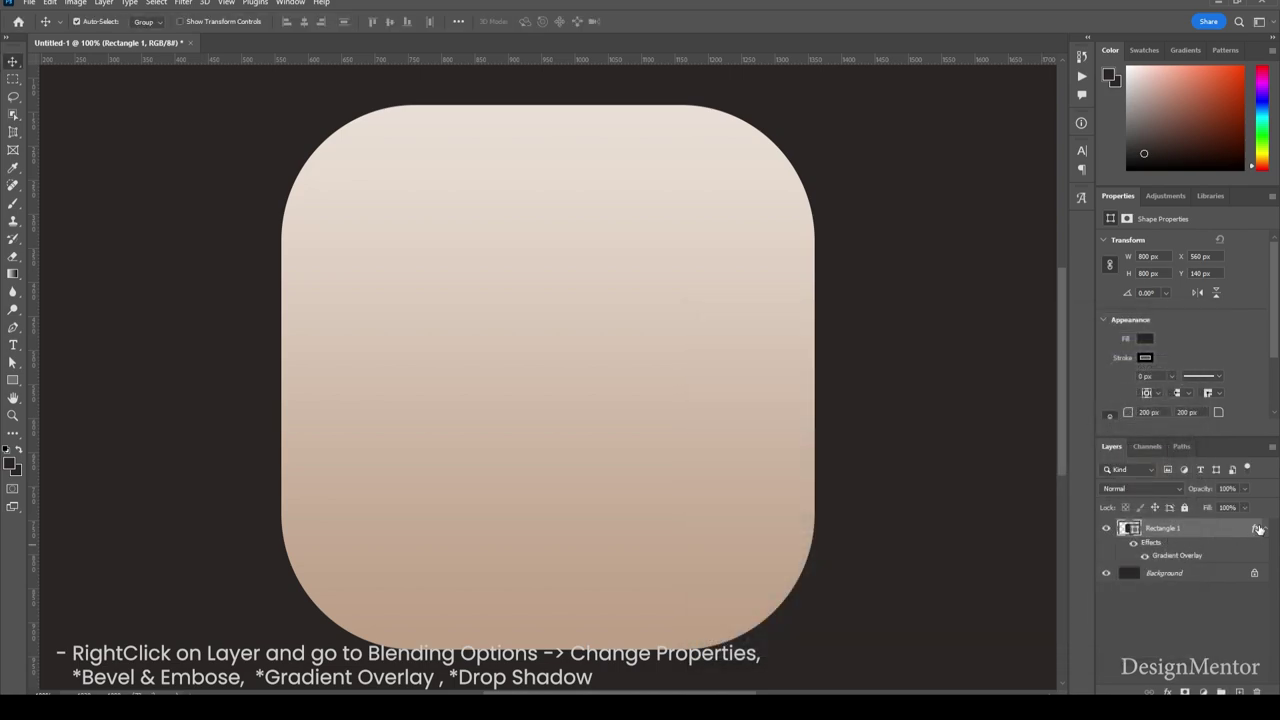
Enable a Drop Shadow and a Bevel & Emboss on Rectangle 1.
click(1265, 528)
right_click(1176, 533)
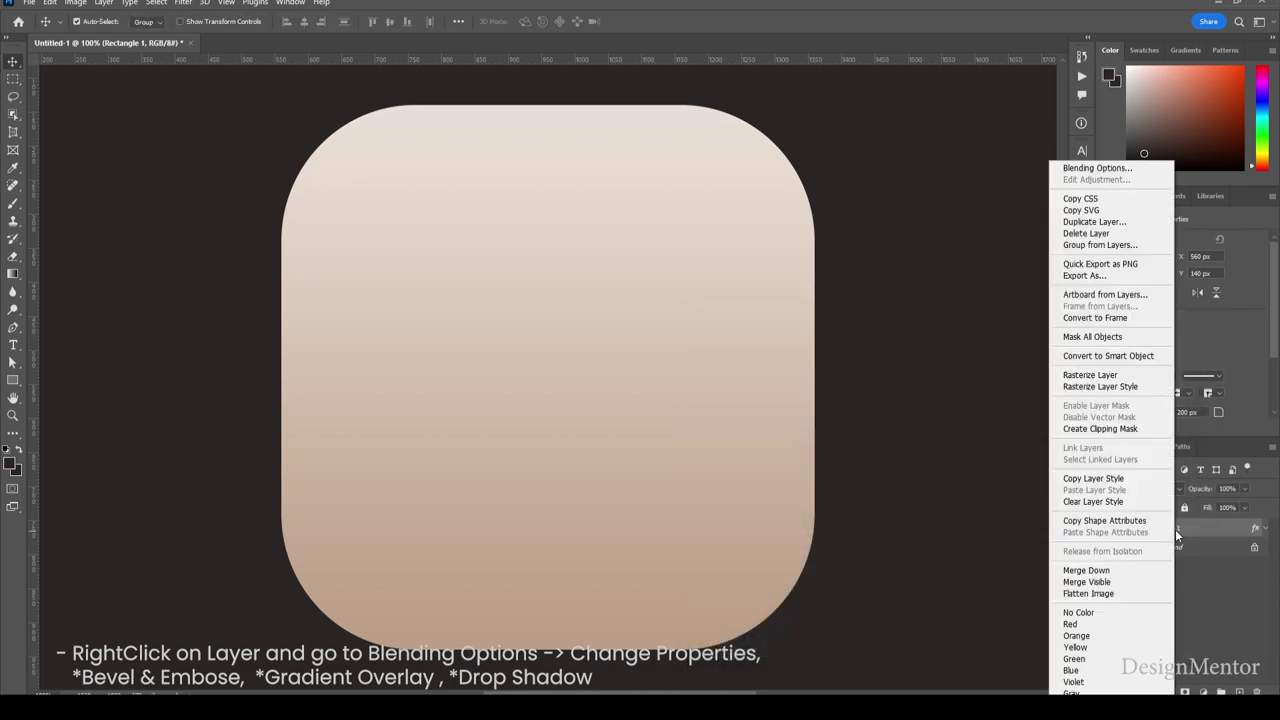
click(1098, 168)
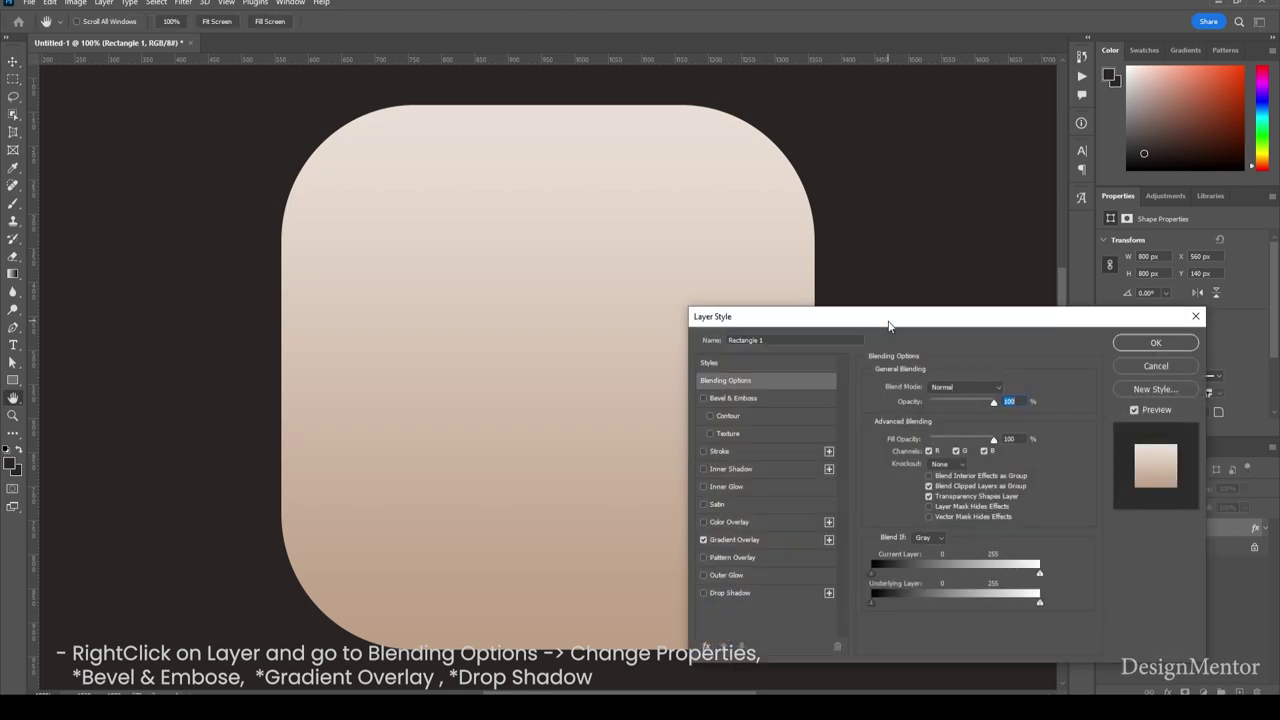
click(747, 595)
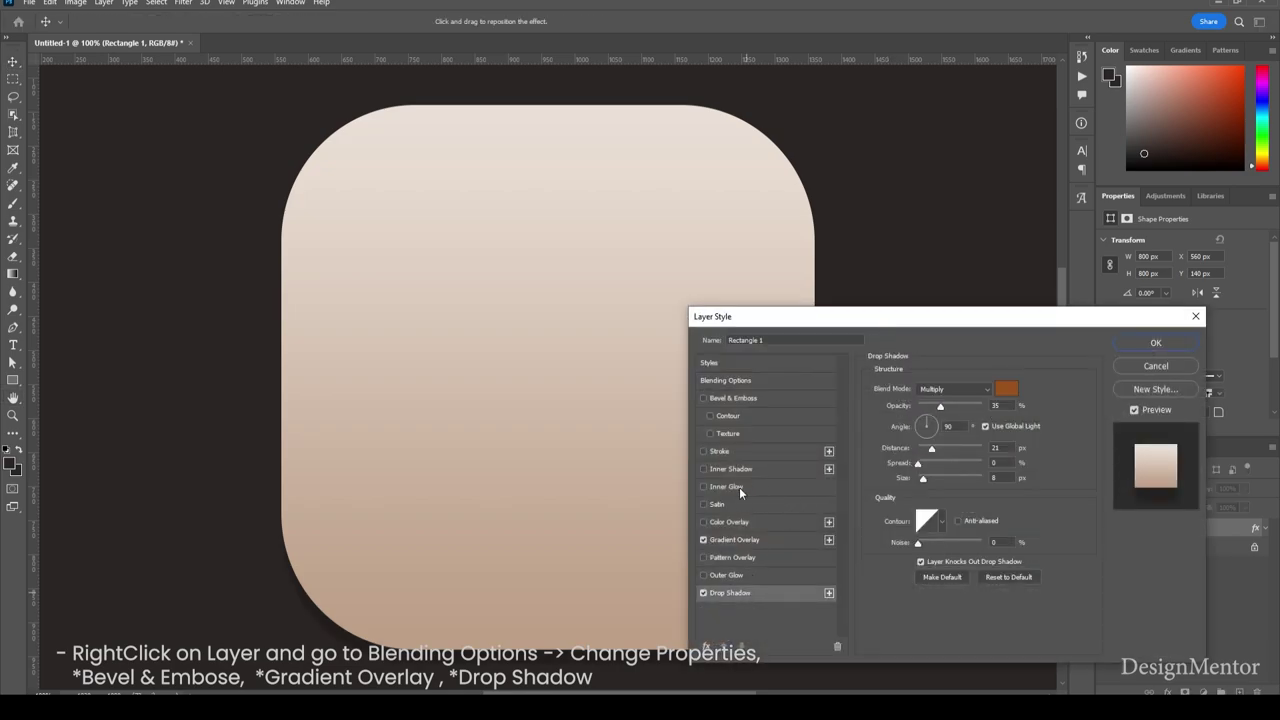
click(736, 399)
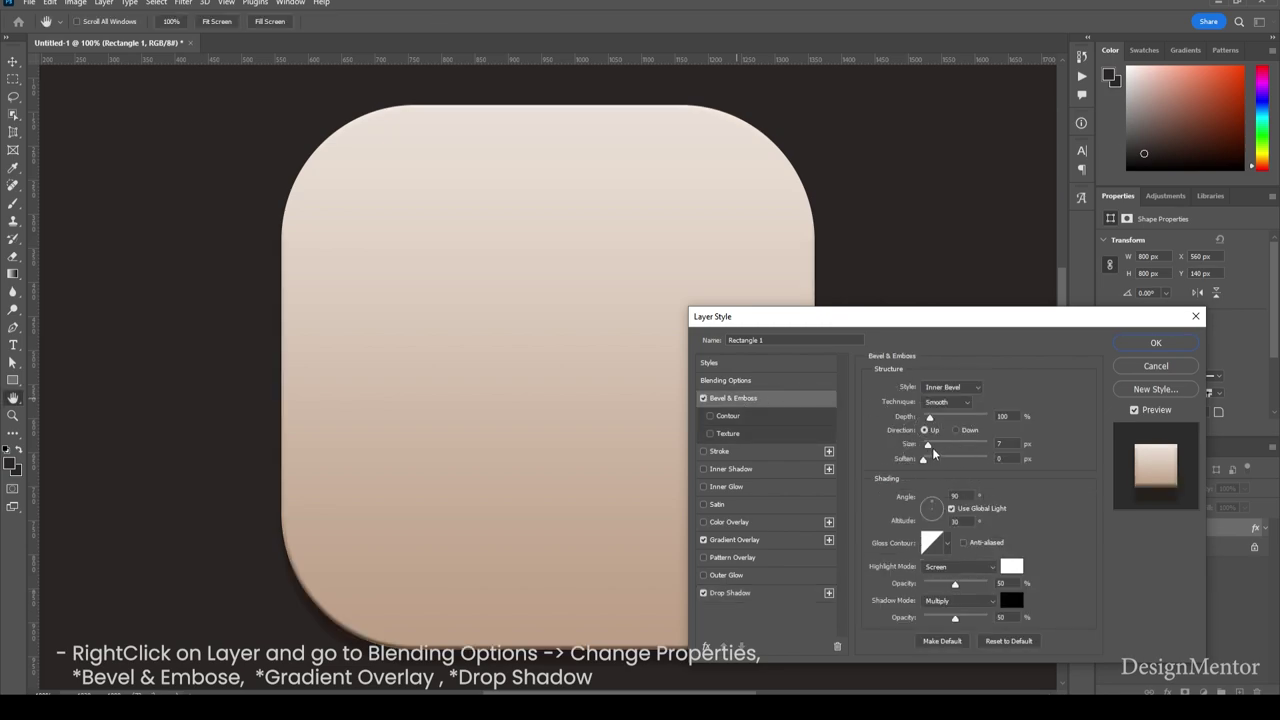
Enlarge the bevel to 27 px and set its highlight to light peach.
drag(930, 446, 934, 447)
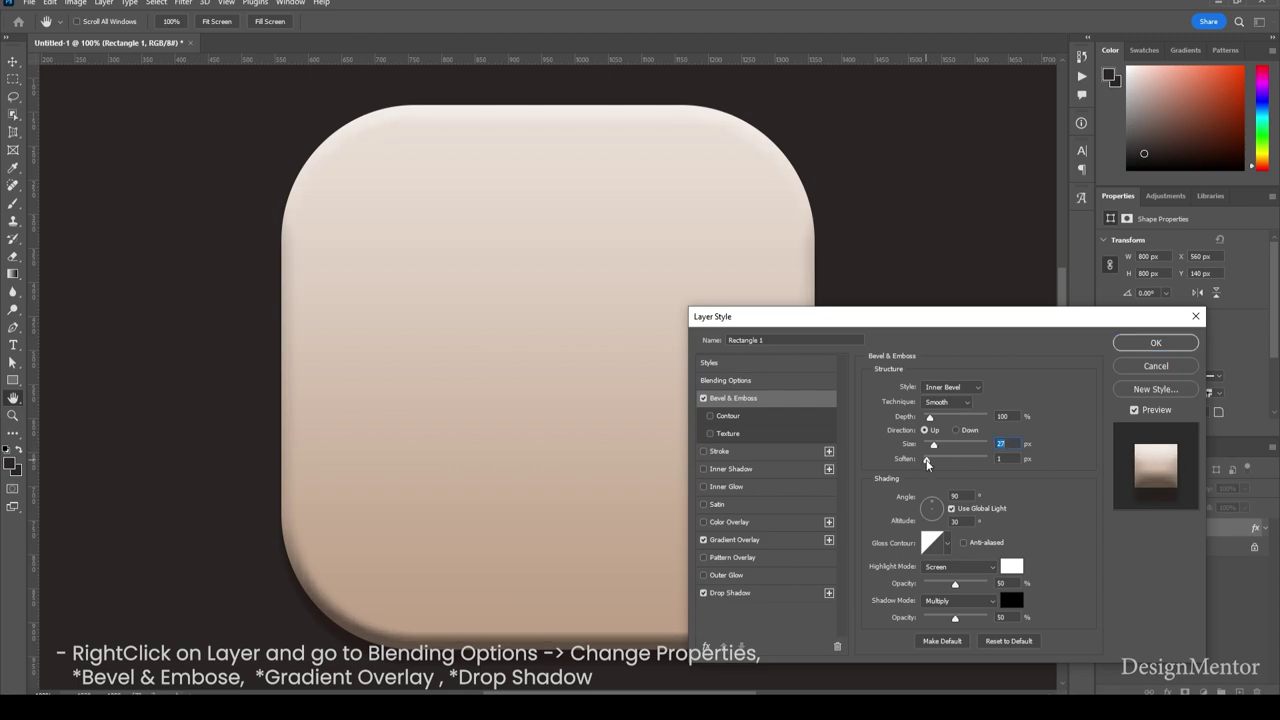
click(939, 461)
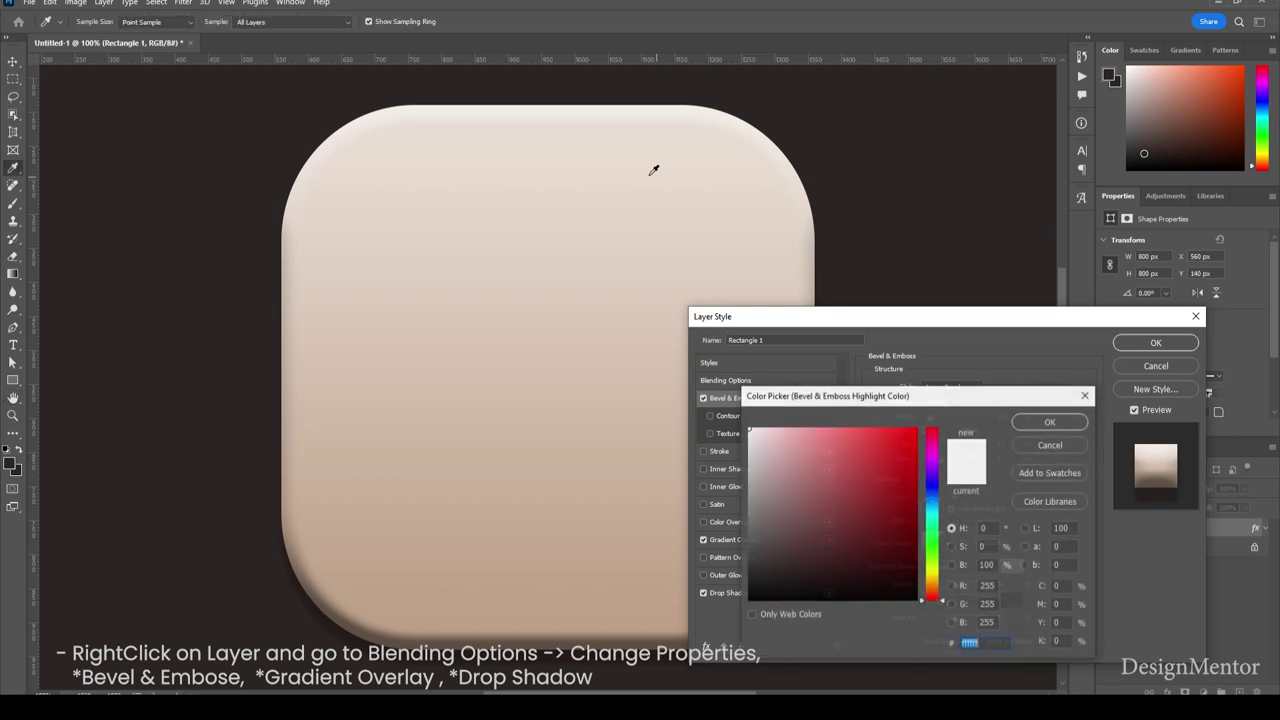
click(1008, 567)
click(561, 134)
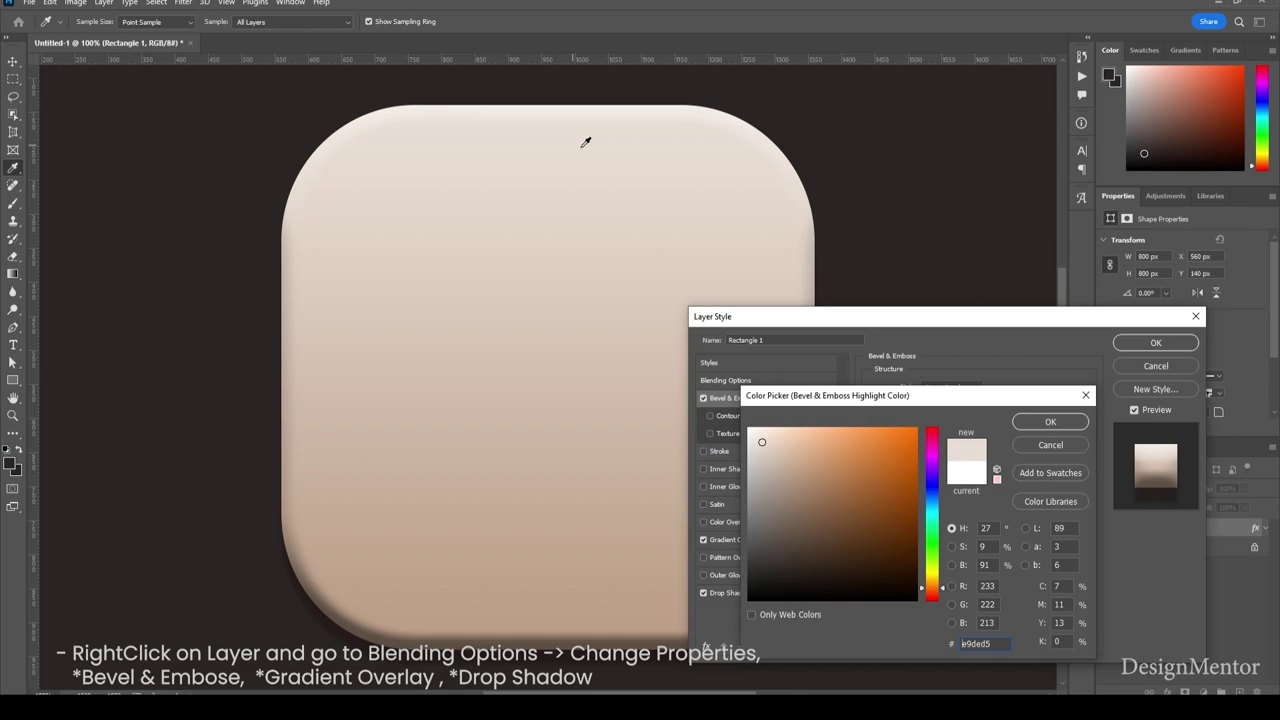
click(769, 428)
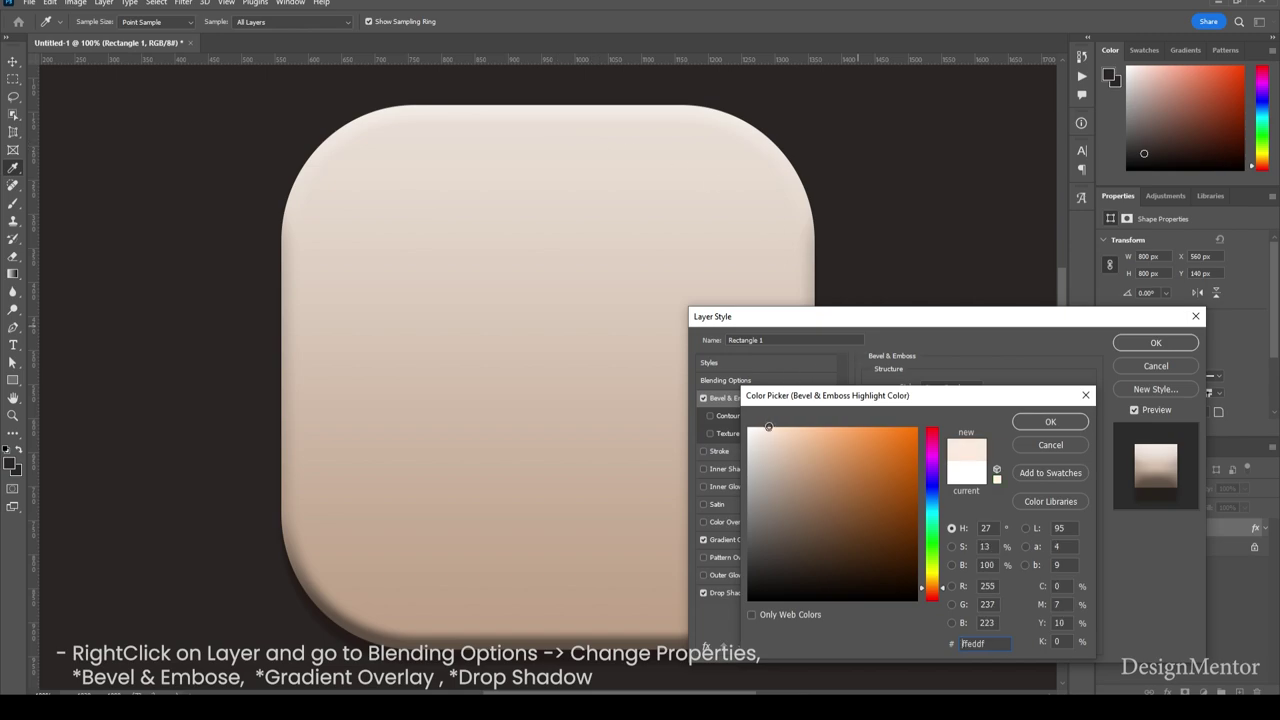
click(1031, 424)
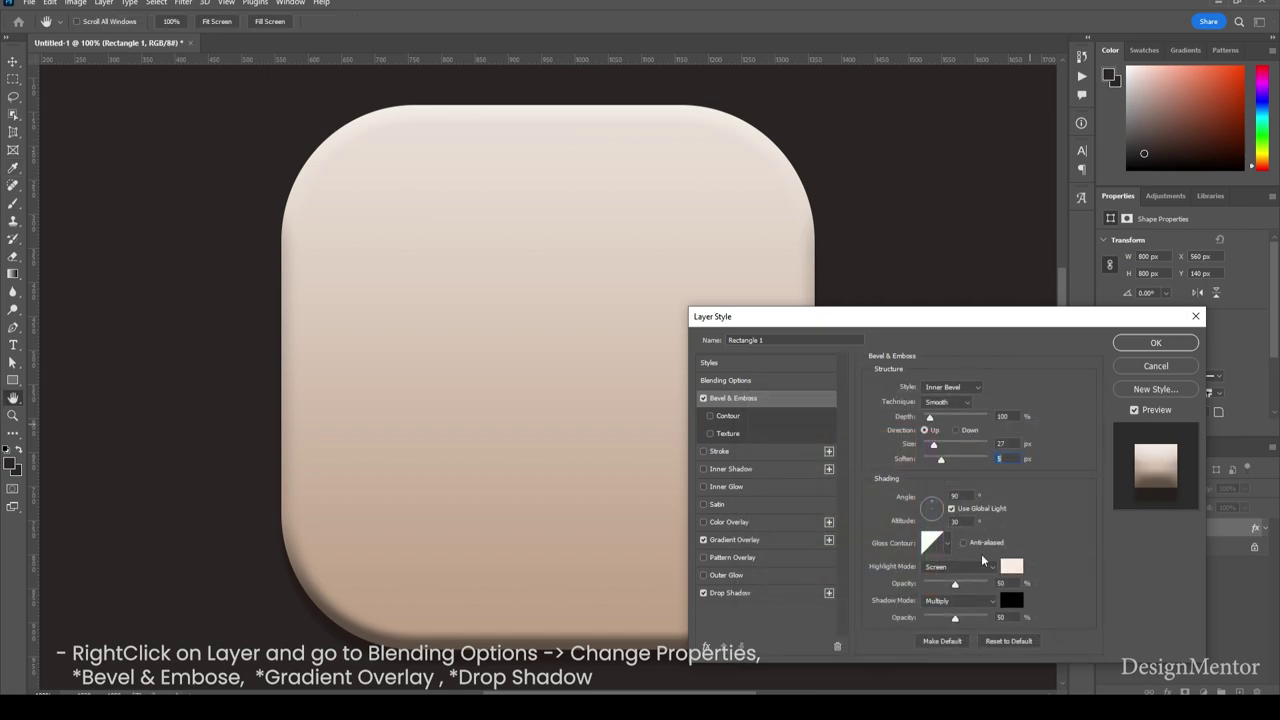
Set the bevel shadow to a muted tan-brown and apply the layer style.
click(1007, 607)
click(590, 610)
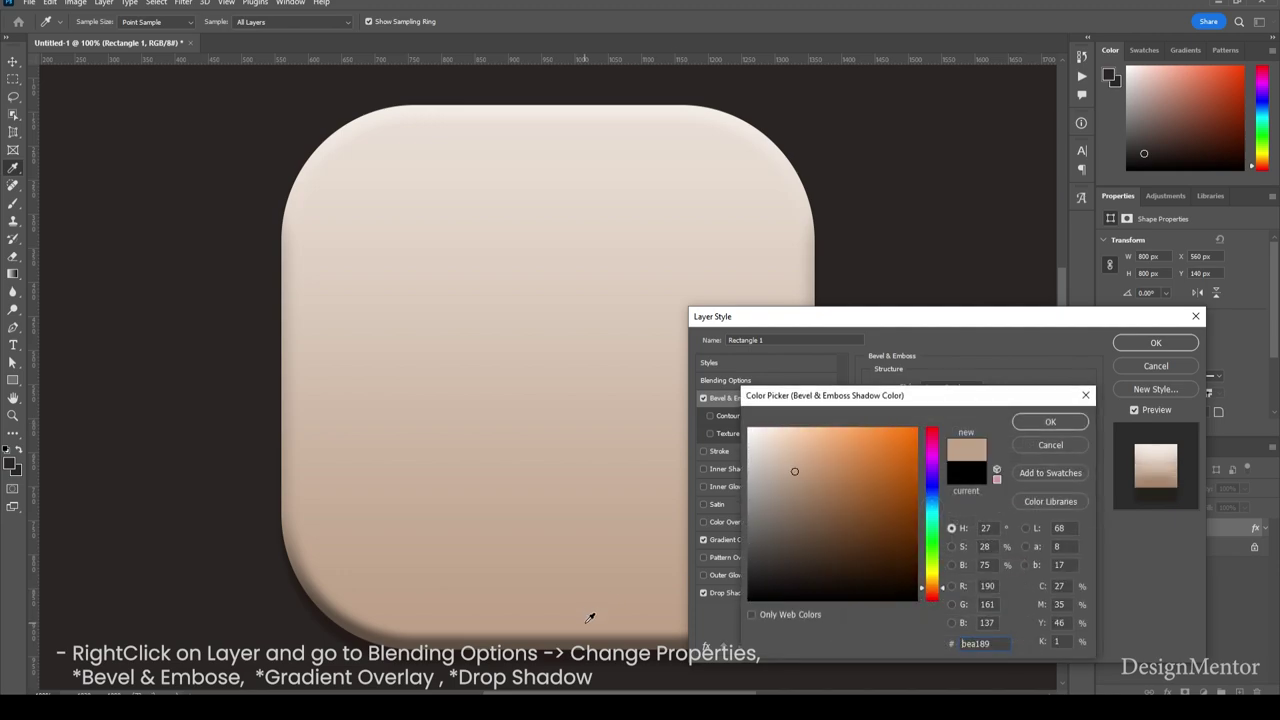
click(802, 489)
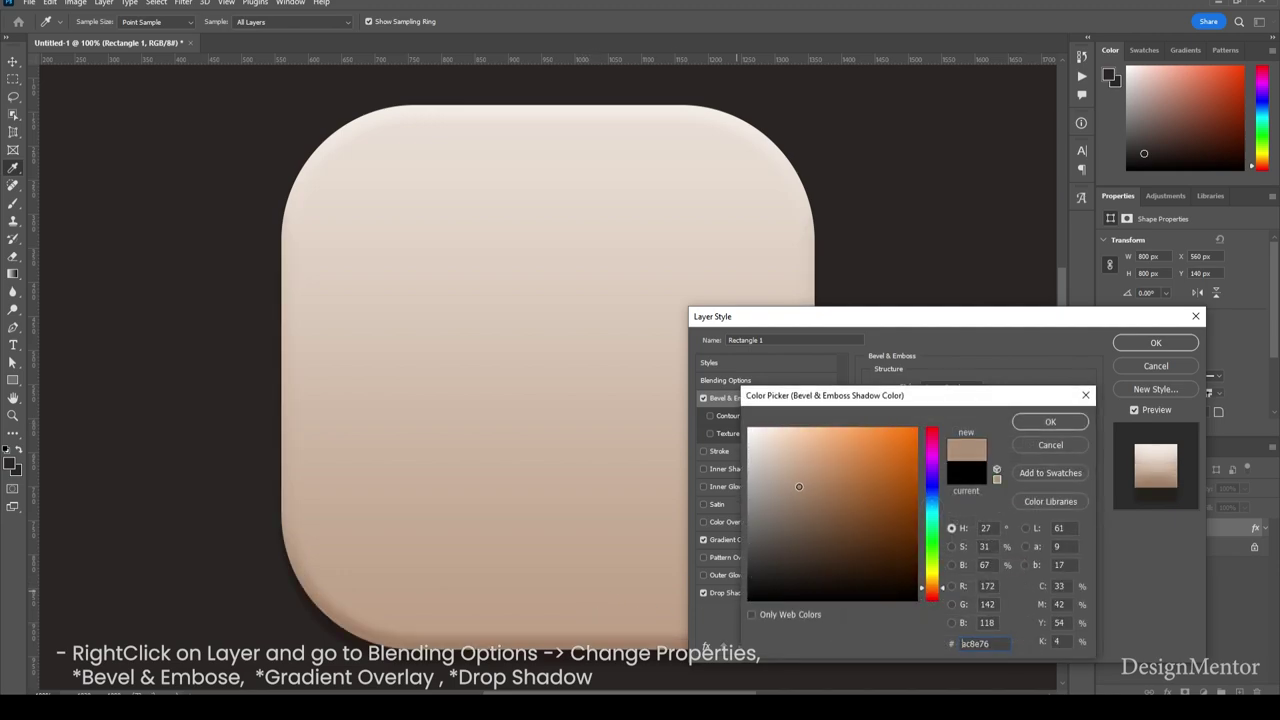
click(801, 490)
click(1050, 422)
click(1127, 342)
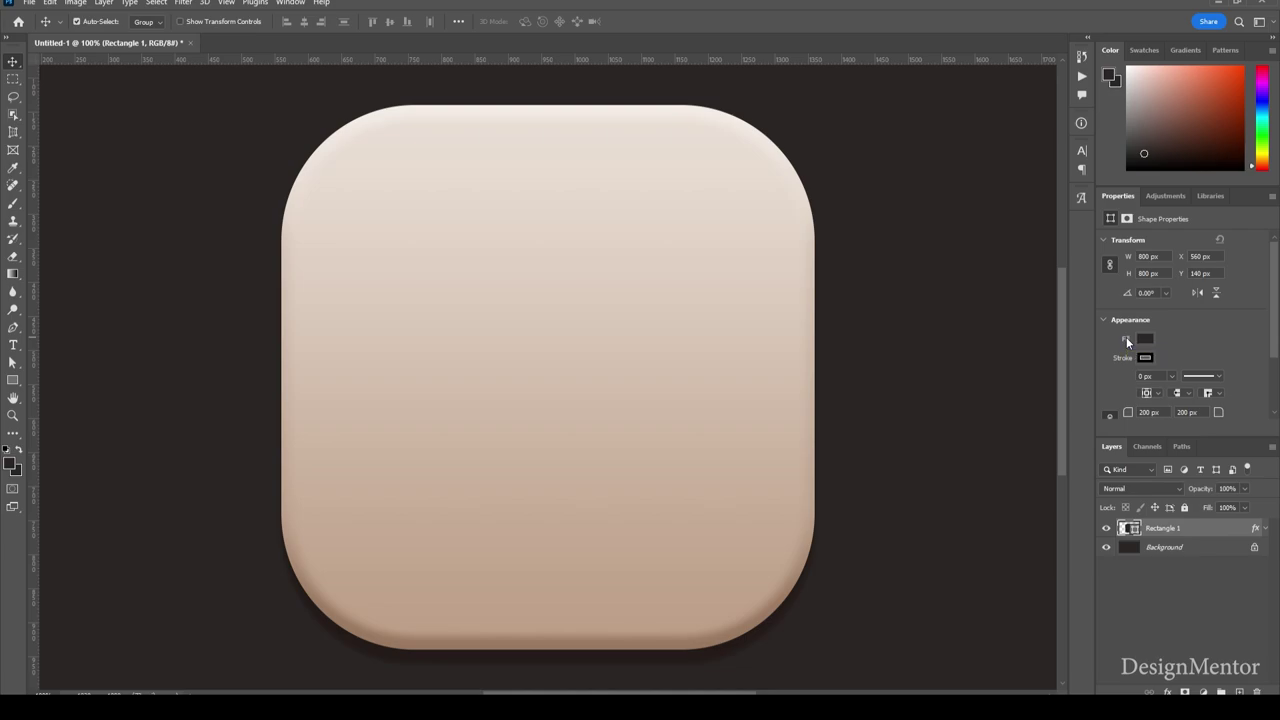
Draw a 50 × 500 px rounded bar, Rectangle 2, and centre it on the square.
click(13, 384)
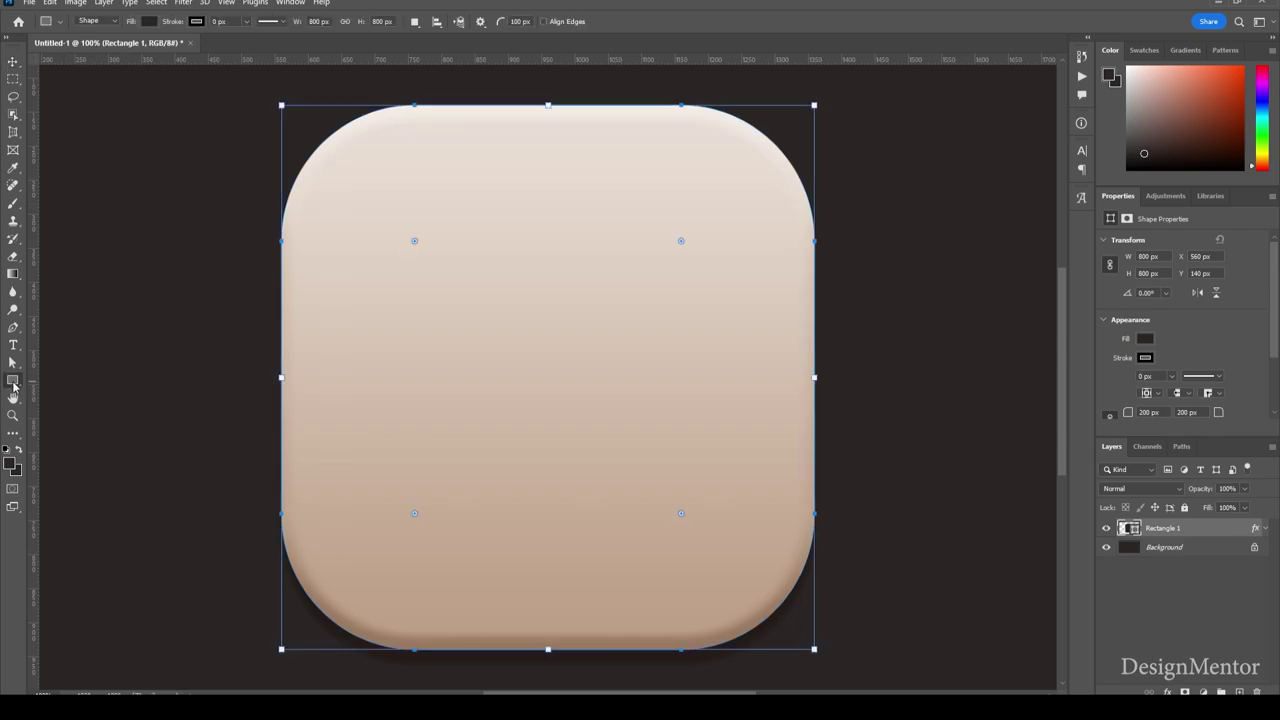
click(499, 328)
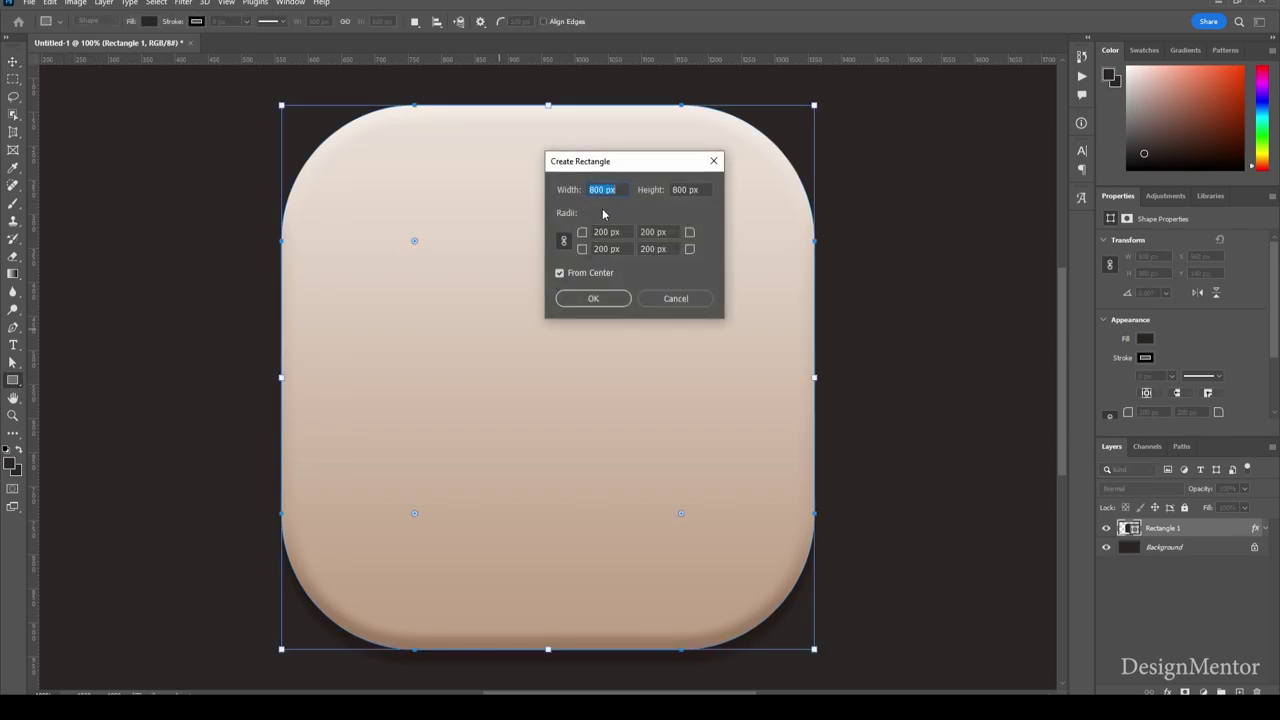
text(50)
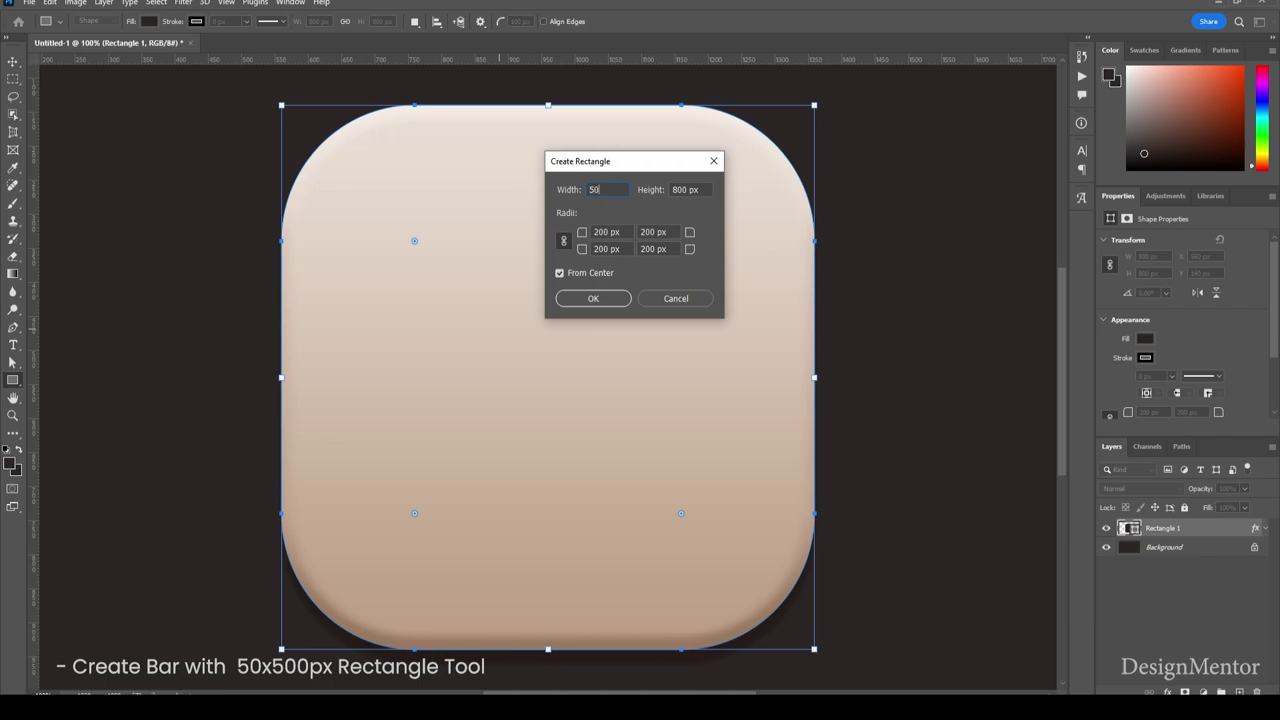
key(Tab)
text(5)
key(Return)
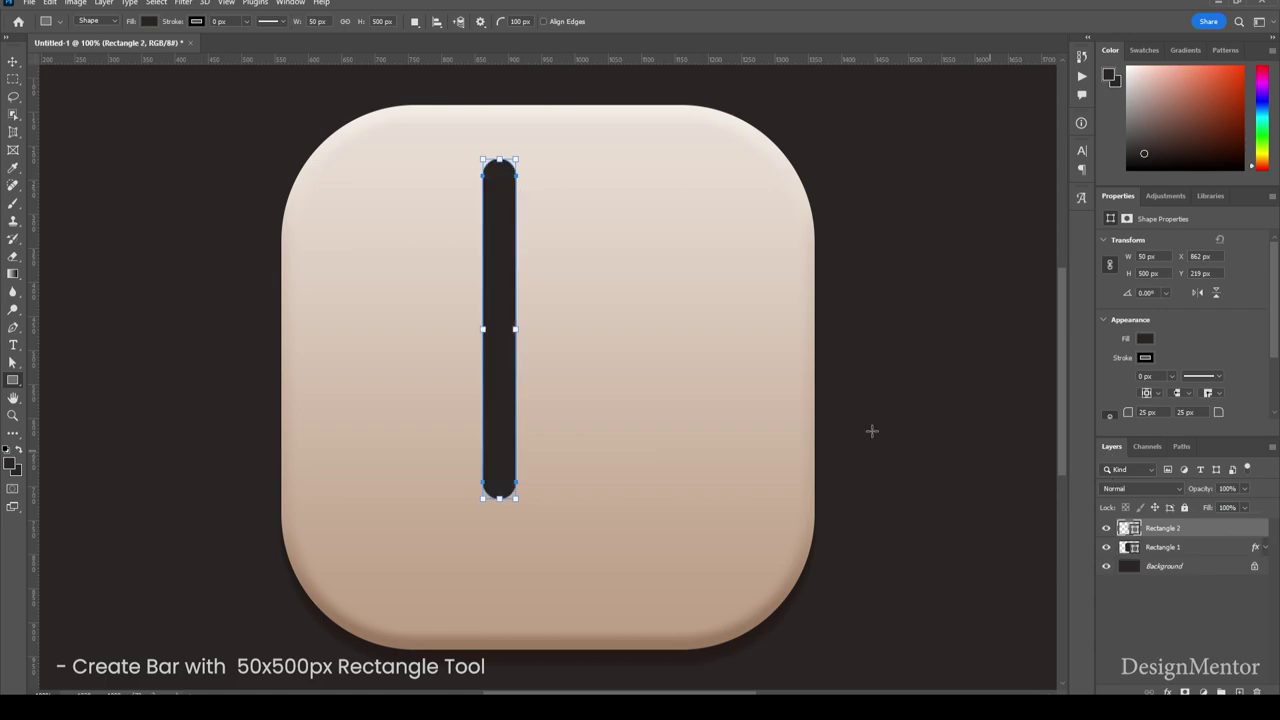
key(v)
drag(545, 388, 548, 397)
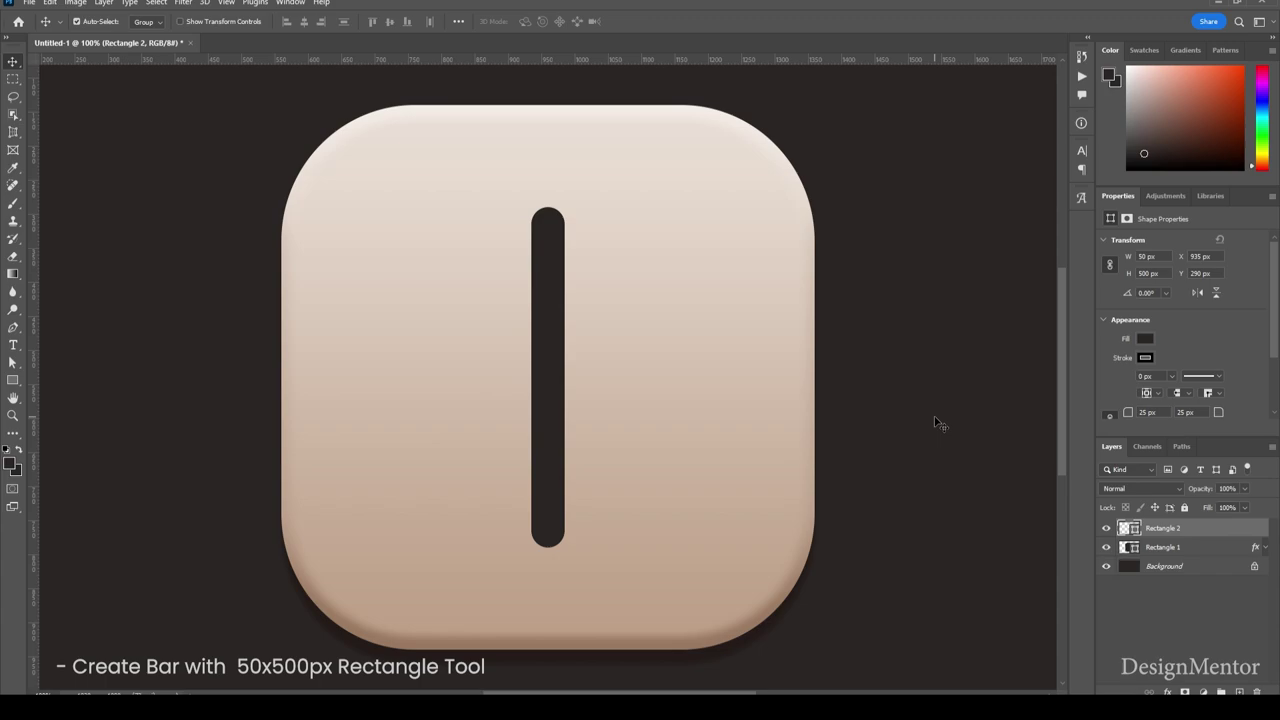
Give Rectangle 2 a Color Overlay, first #896547, then darkened to #3a342f.
right_click(1200, 527)
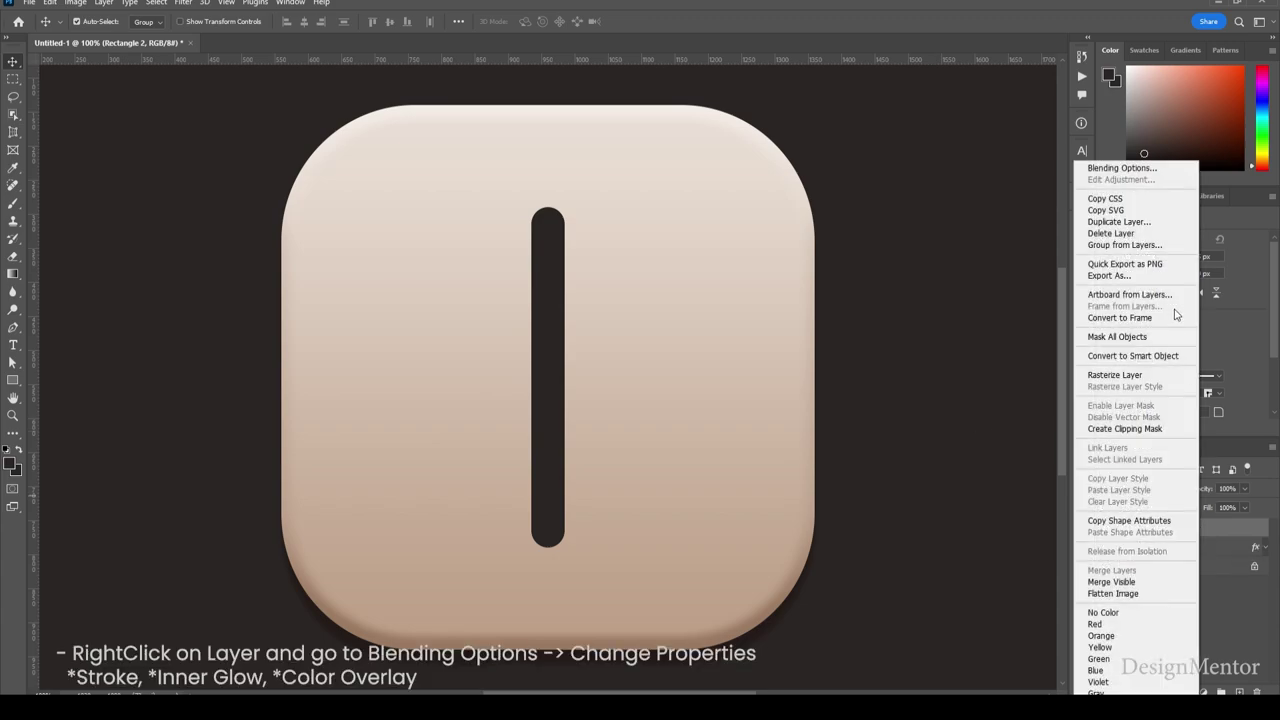
click(1122, 168)
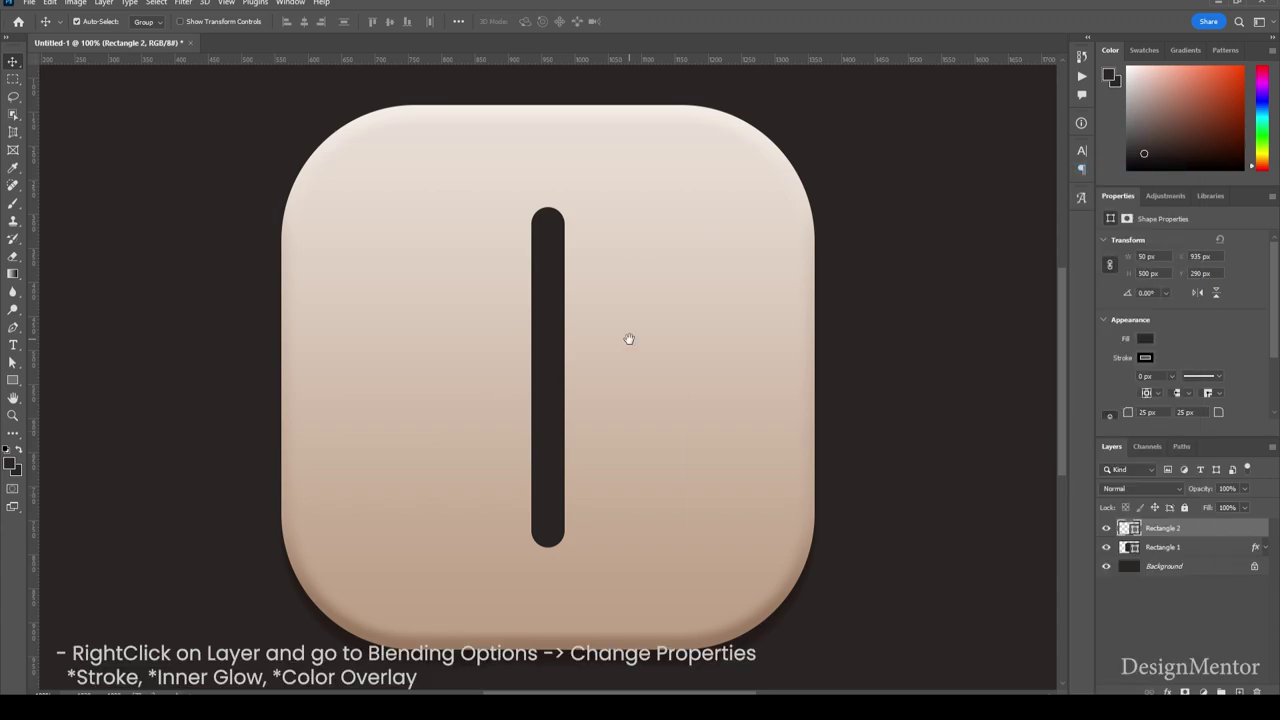
click(751, 520)
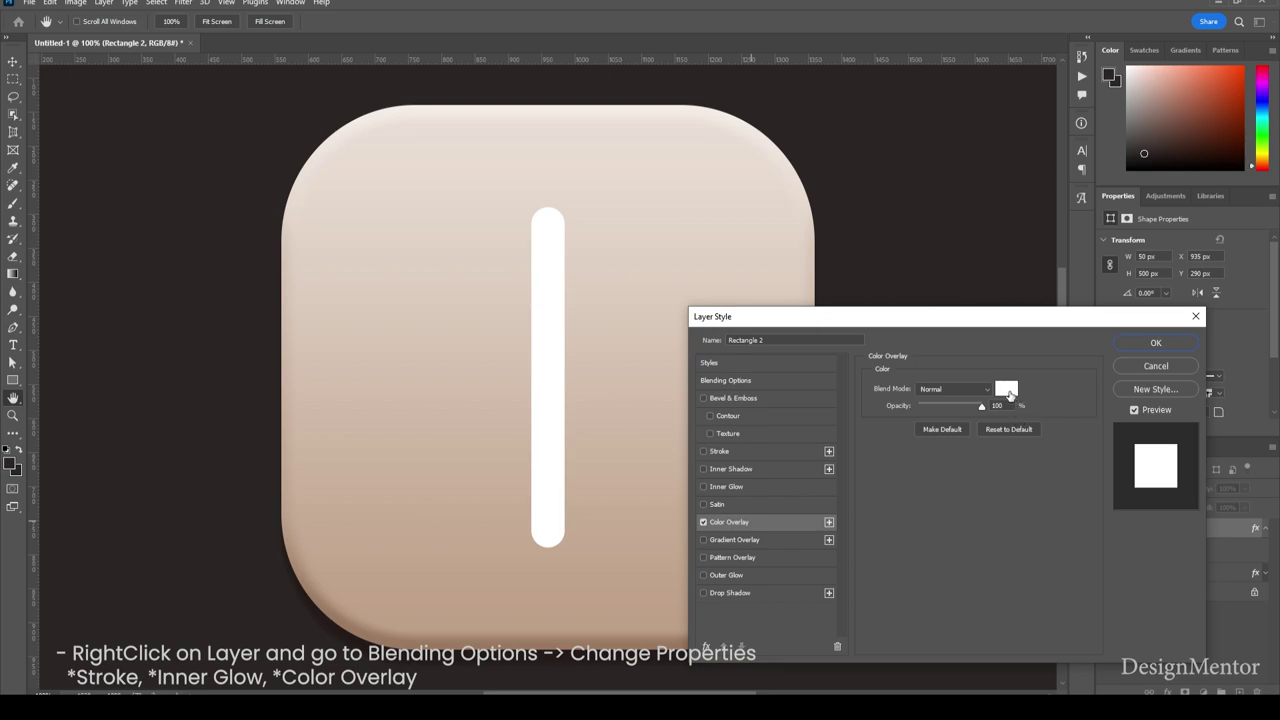
click(1007, 390)
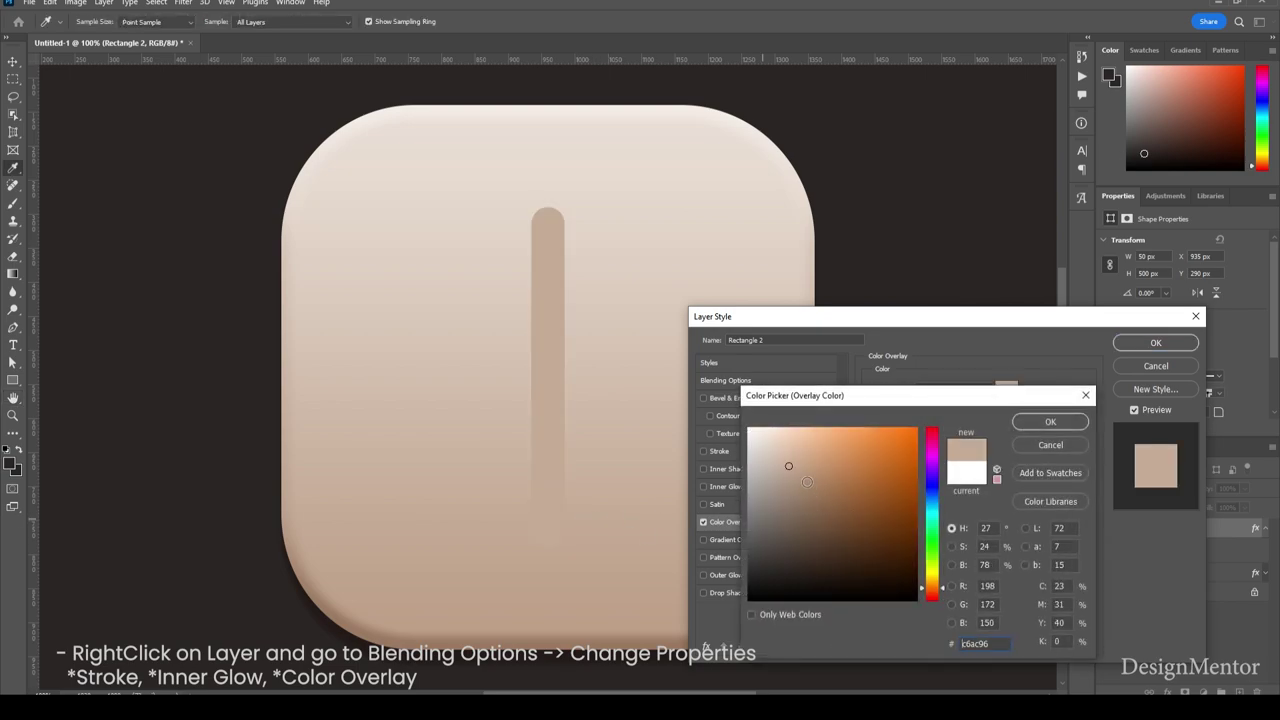
text(896547)
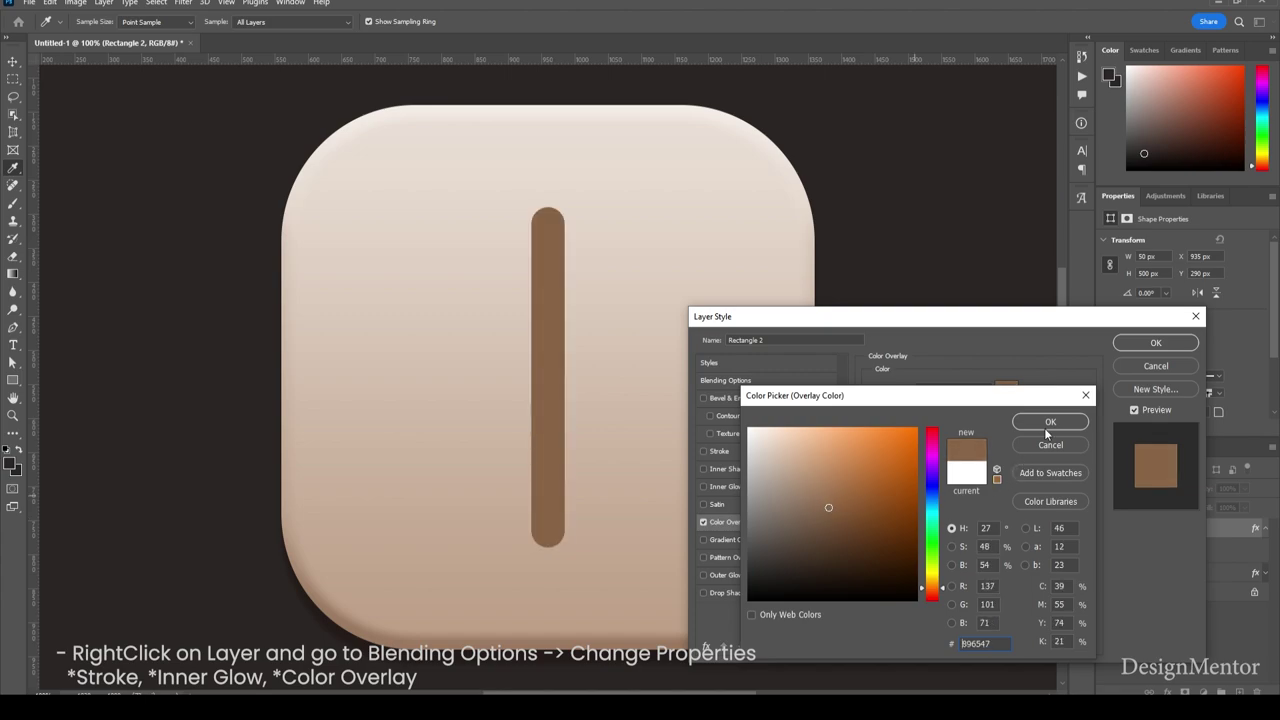
click(1046, 421)
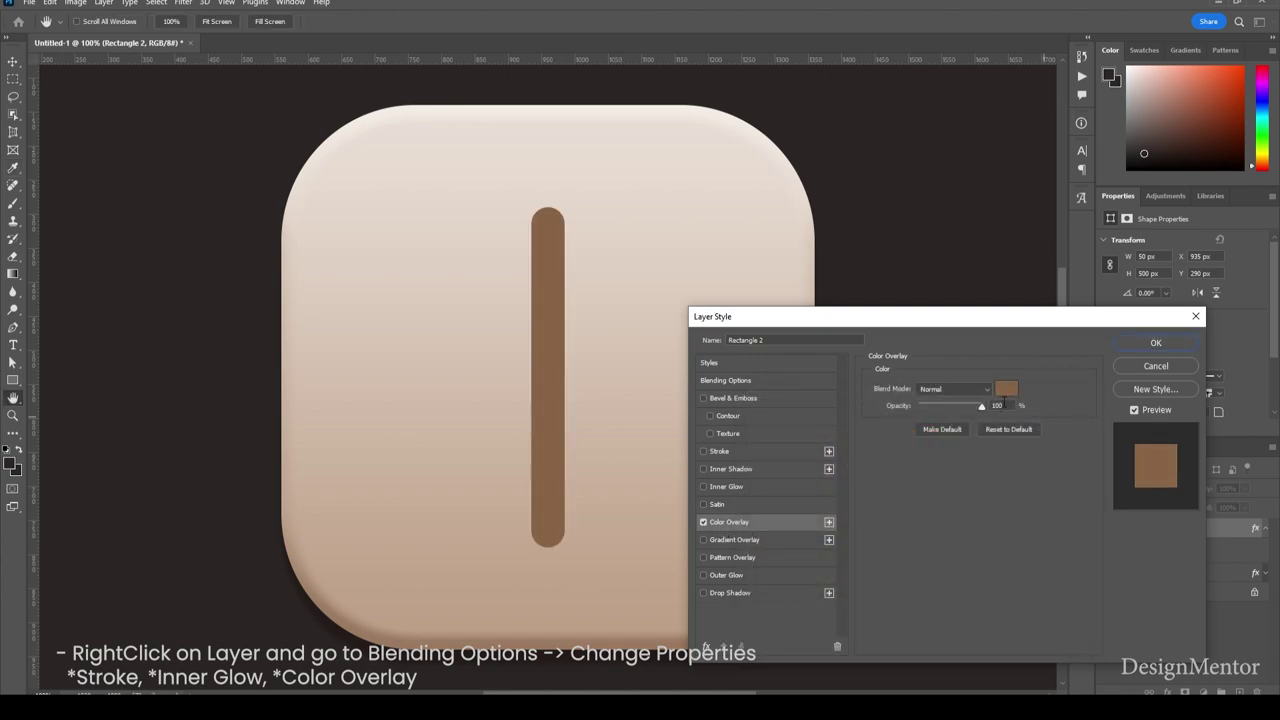
click(1006, 392)
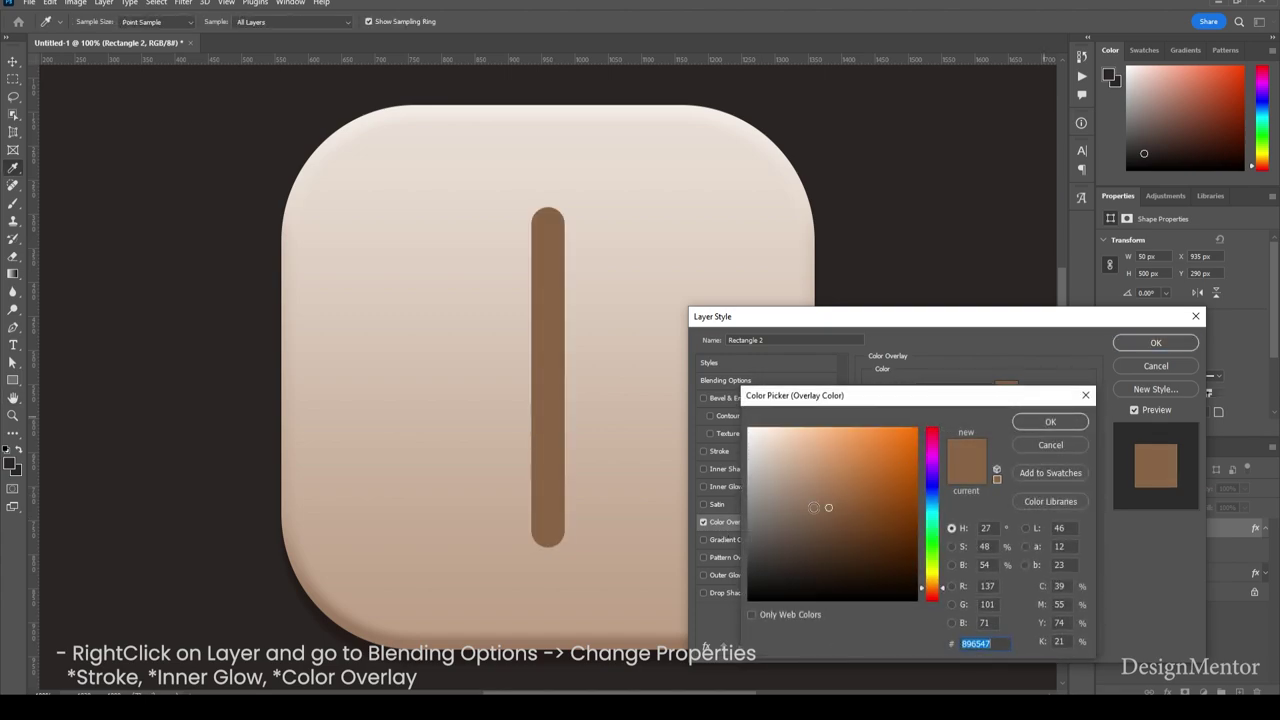
click(853, 534)
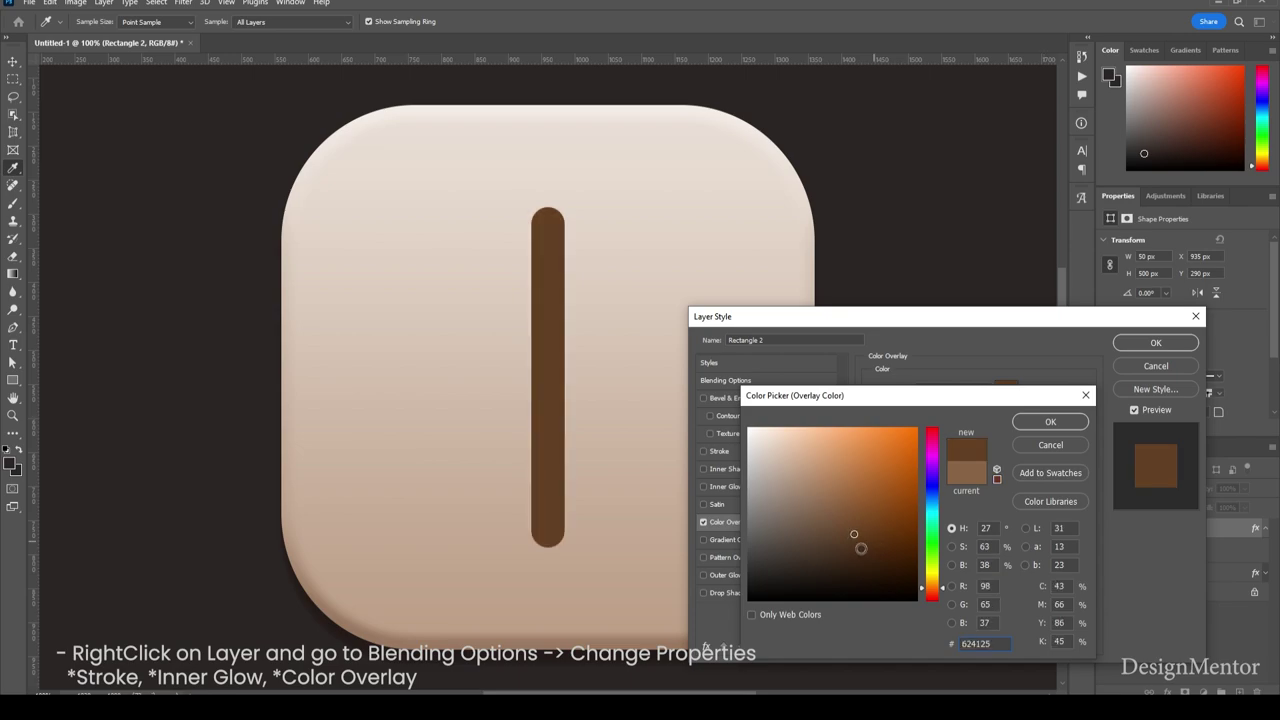
drag(797, 554, 781, 561)
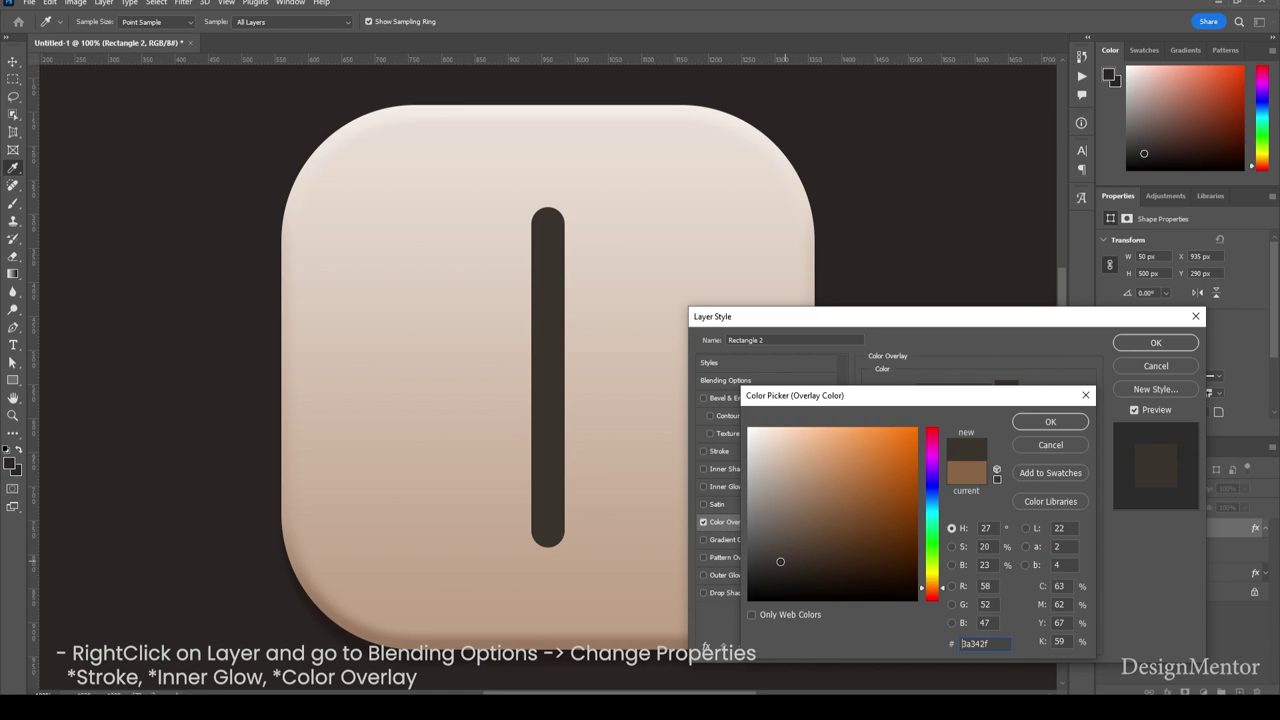
click(1049, 424)
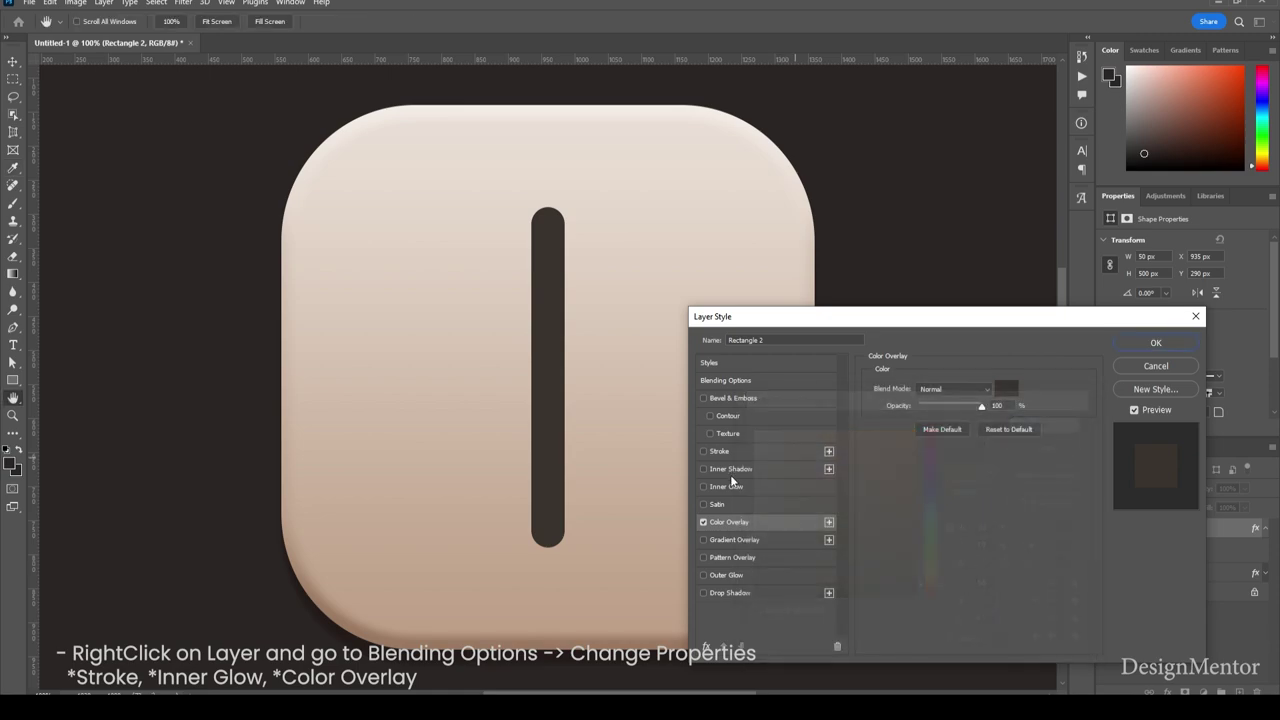
Add a Stroke to the bar coloured pale peach #ffebd8.
click(742, 453)
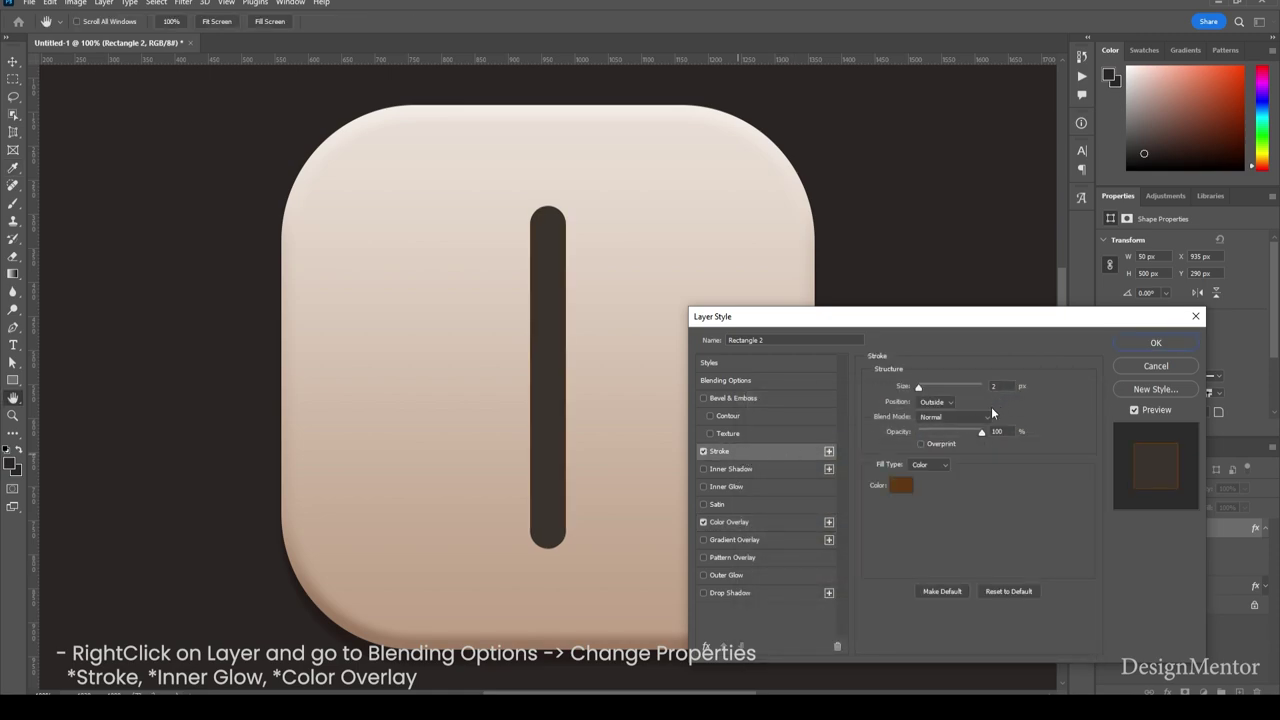
click(903, 485)
click(575, 215)
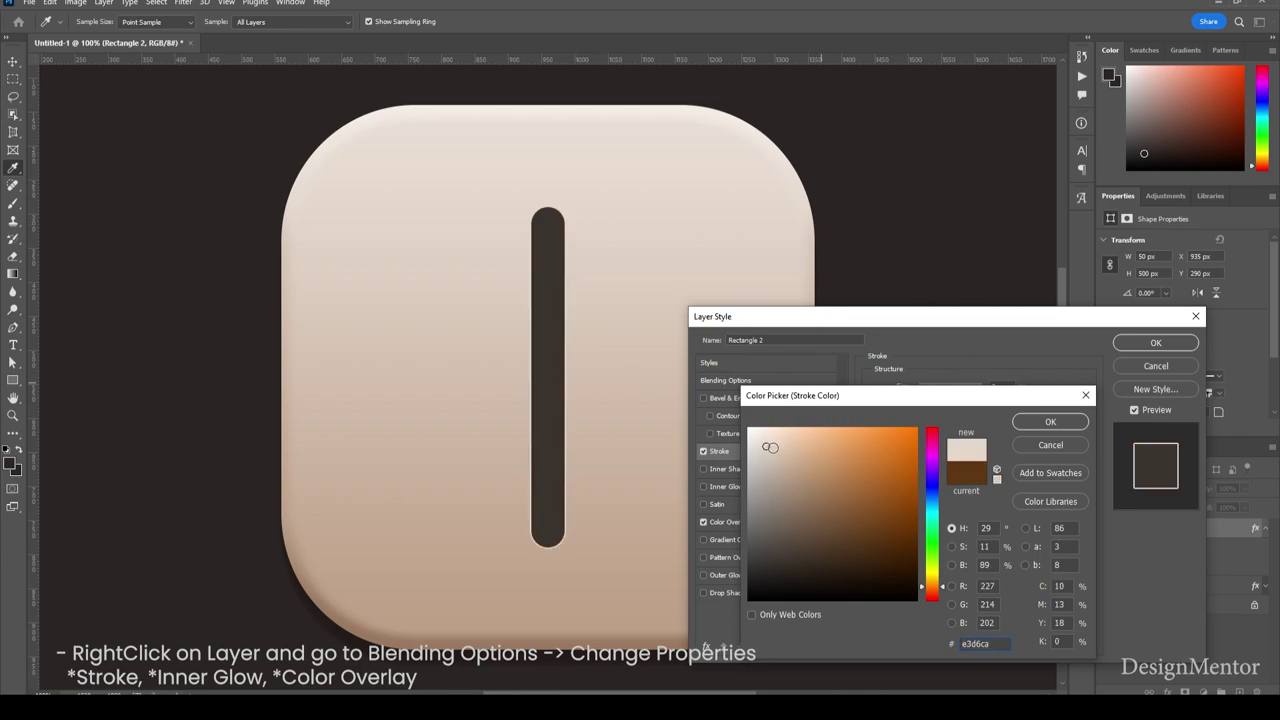
drag(769, 447, 772, 428)
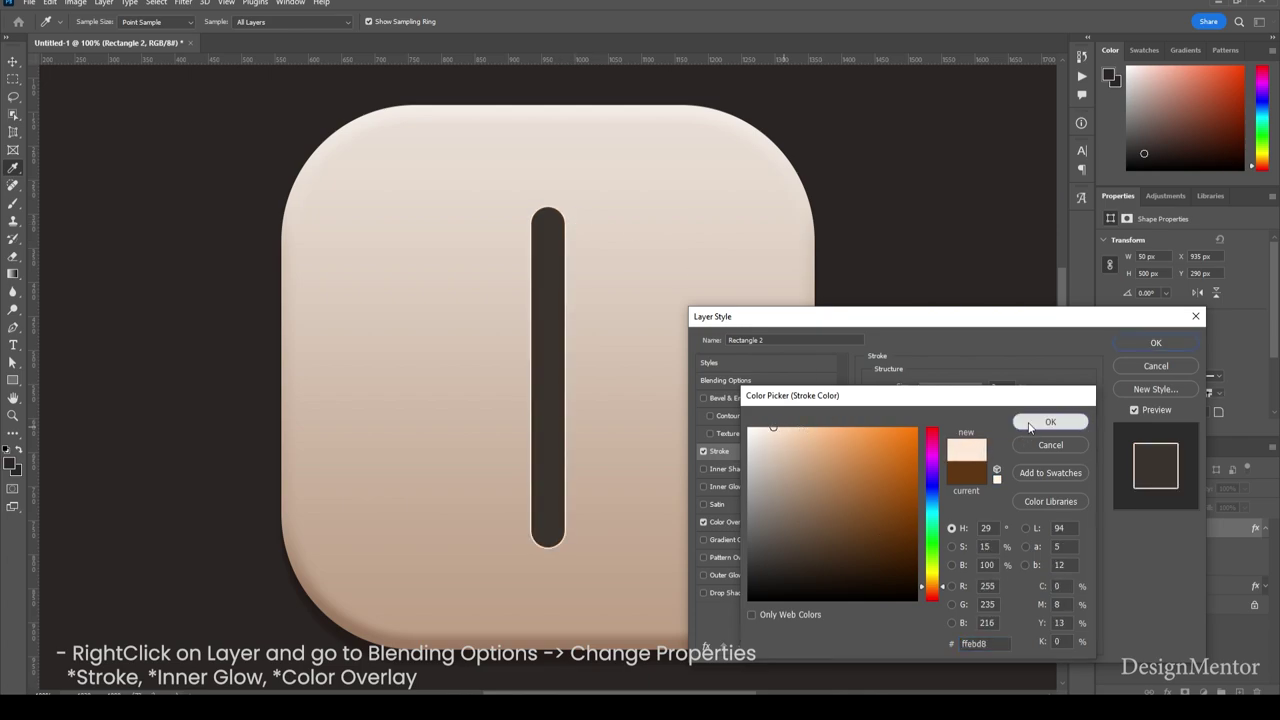
click(1030, 424)
Thicken the stroke to about 6 px and enable Inner Glow.
double_click(996, 387)
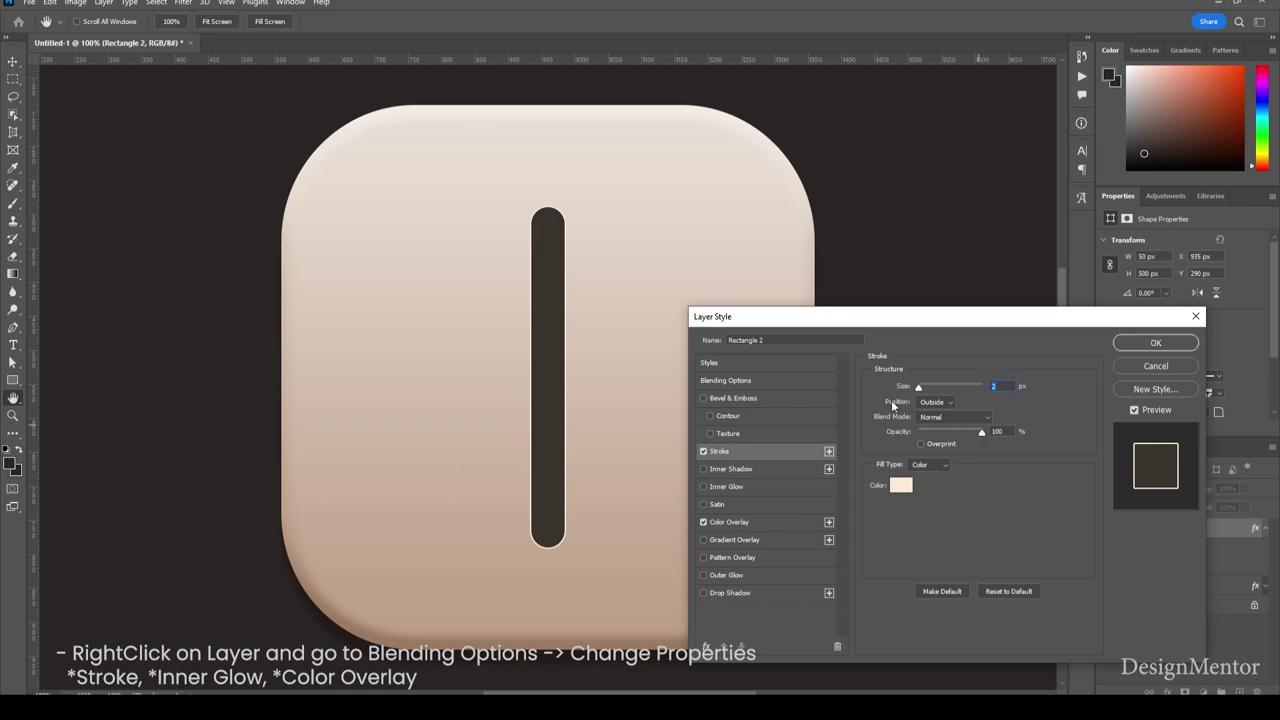
key(Up)
key(Up)
key(Up)
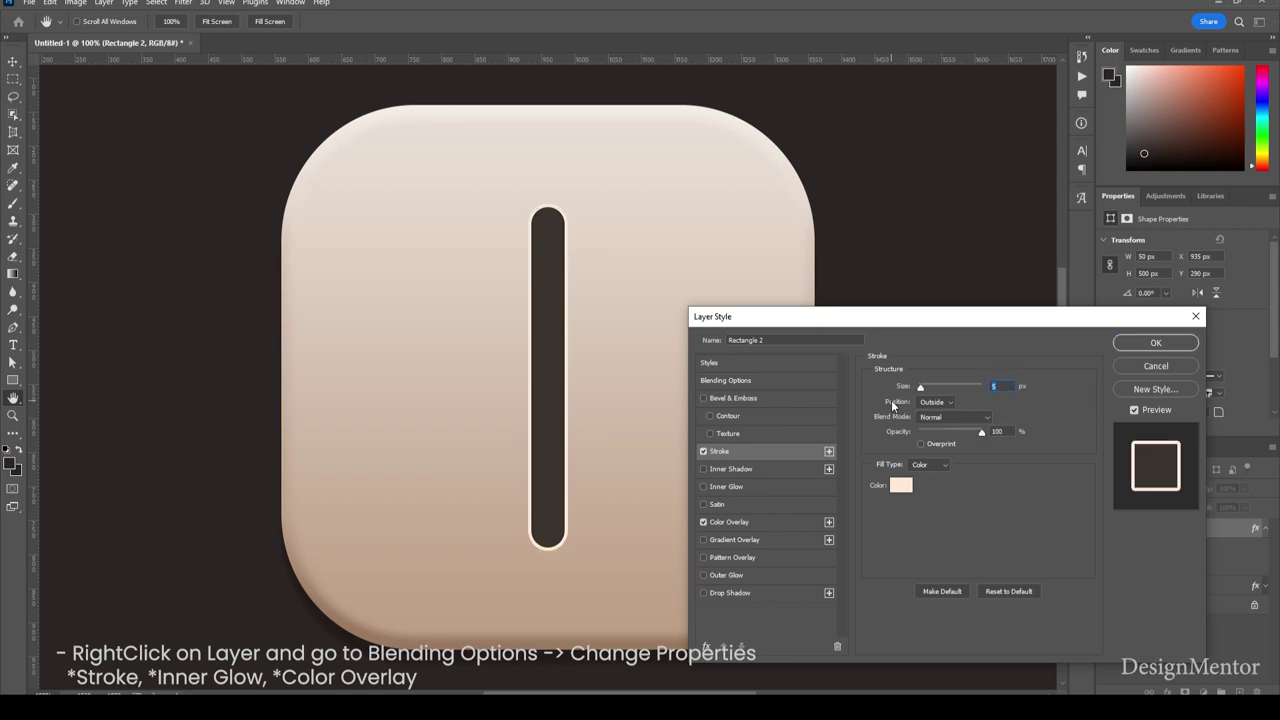
key(Up)
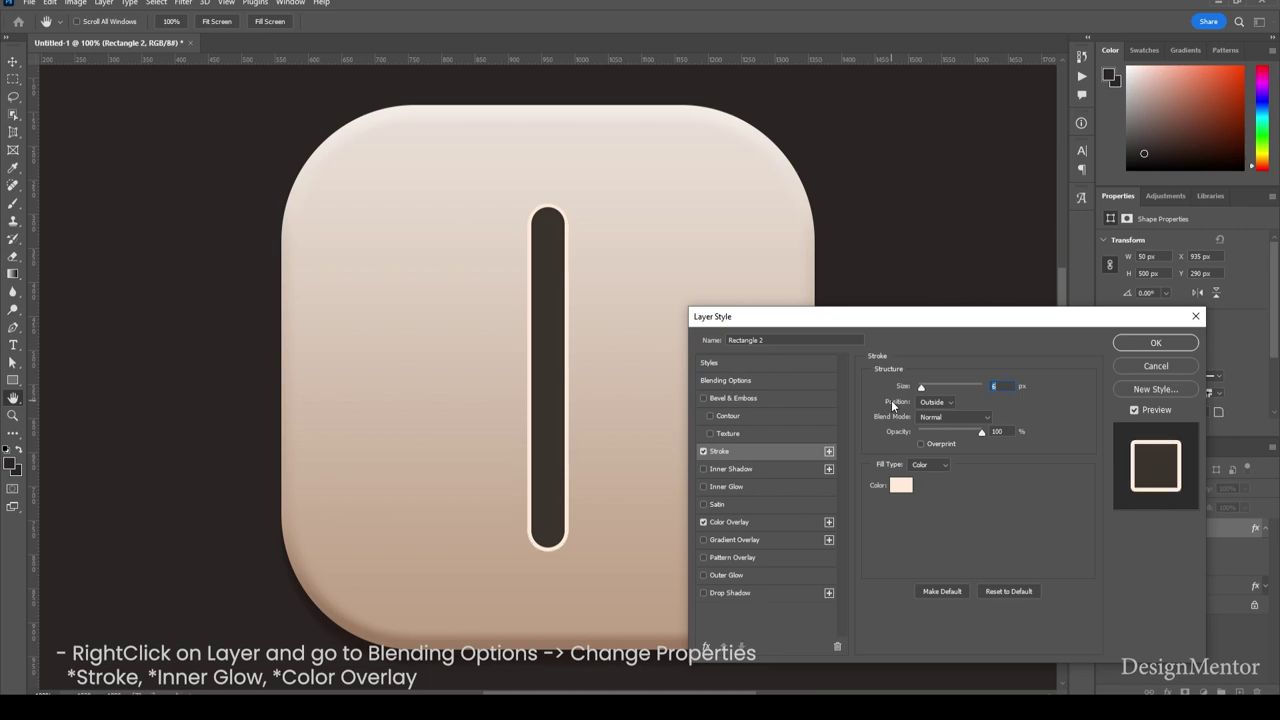
click(769, 488)
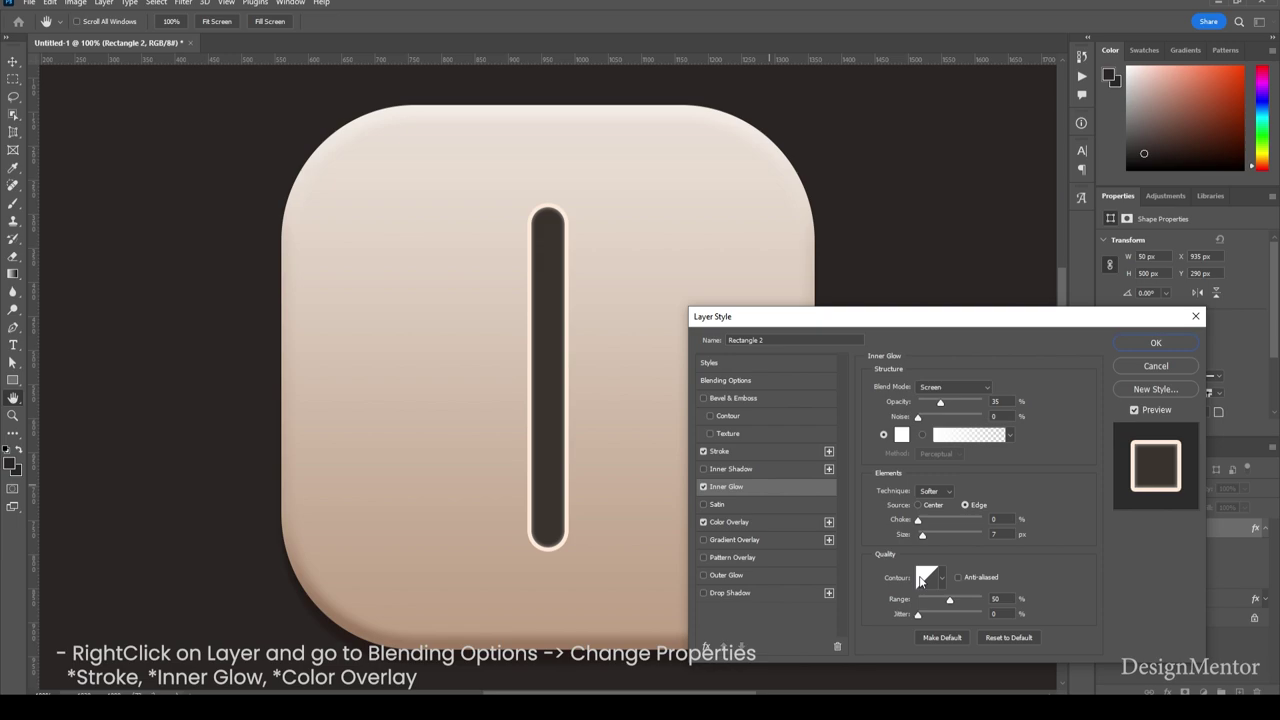
Set the Inner Glow colour to light pink #f0cac3.
click(901, 436)
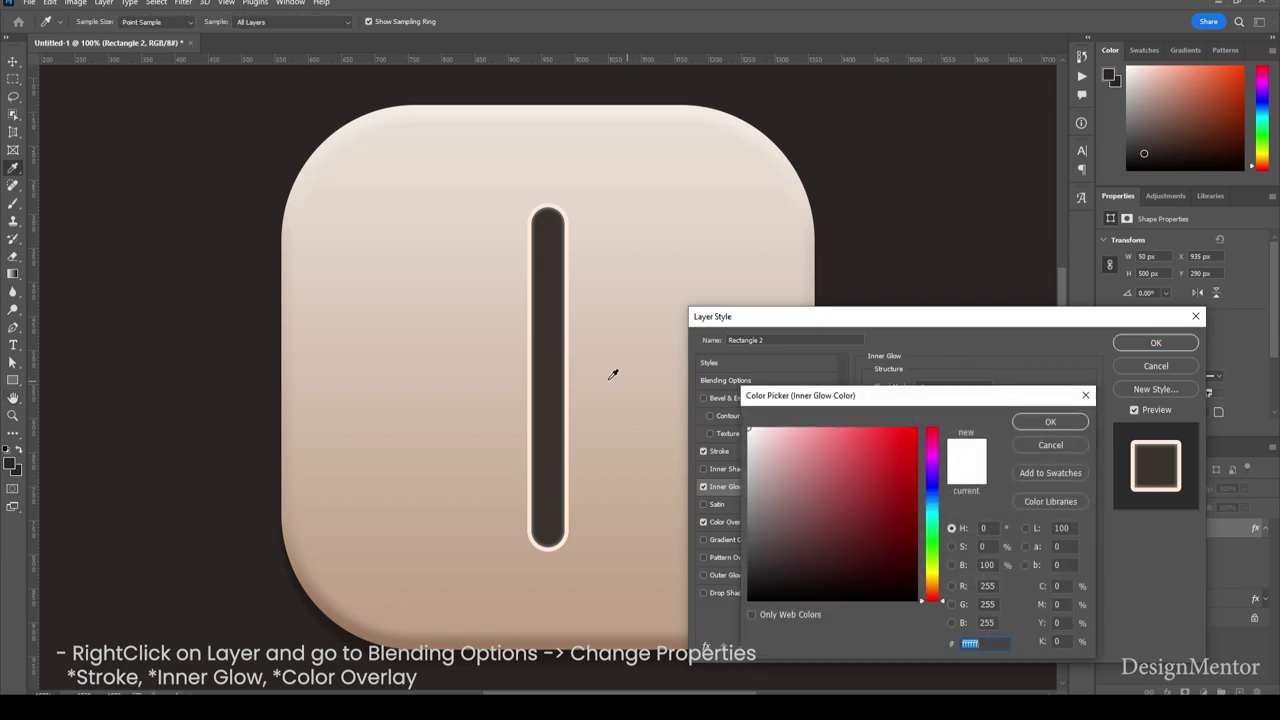
click(549, 367)
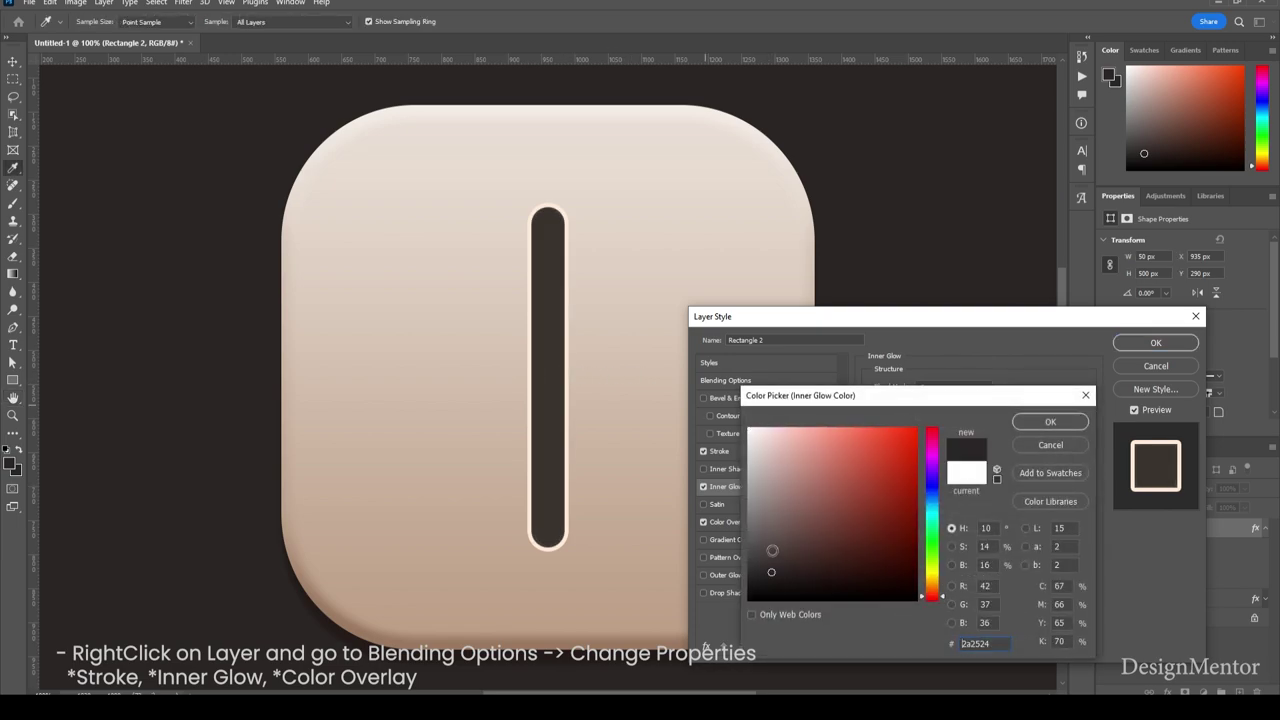
drag(771, 558, 744, 518)
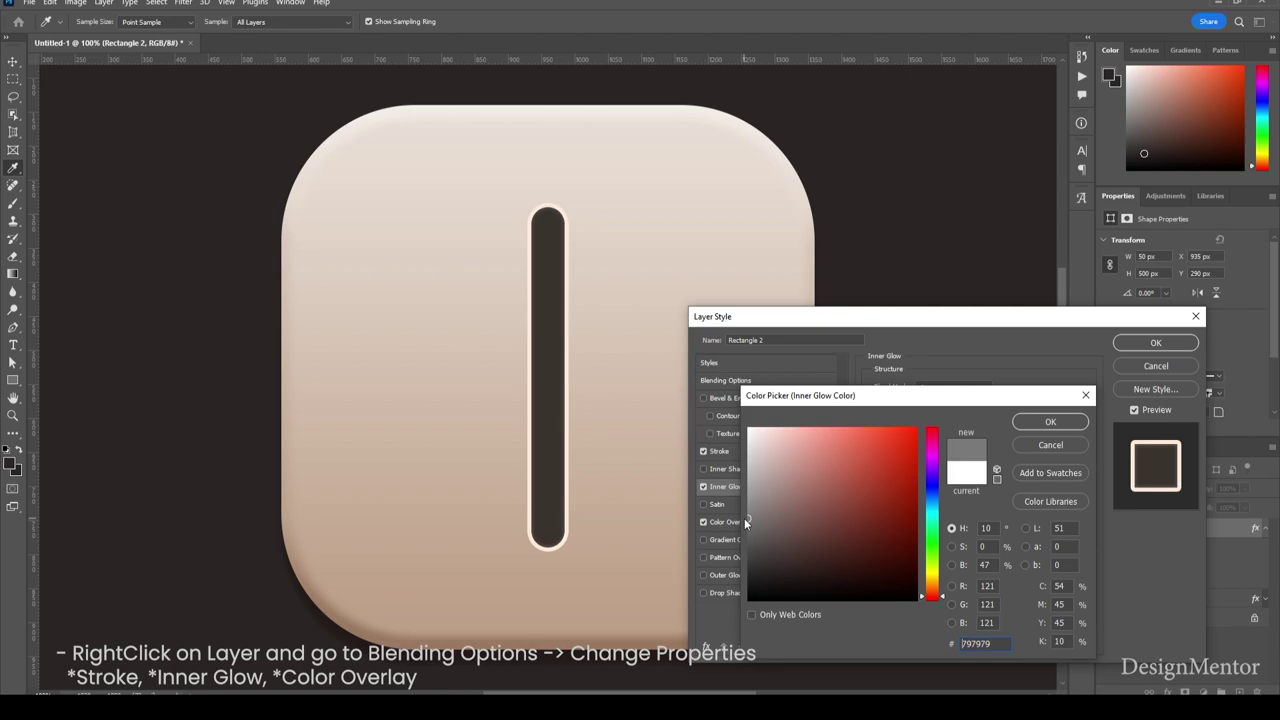
click(779, 439)
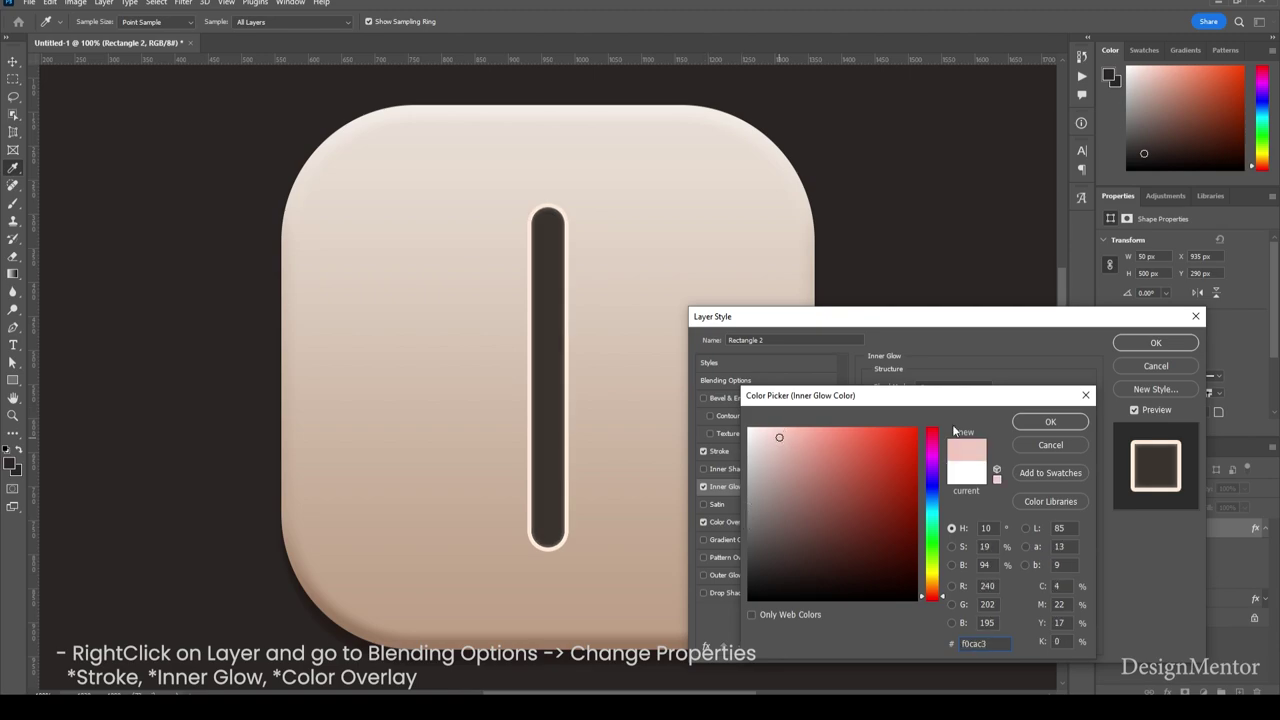
click(1035, 422)
Change the stroke colour to muted beige #cdbaaa and apply the layer style.
click(756, 453)
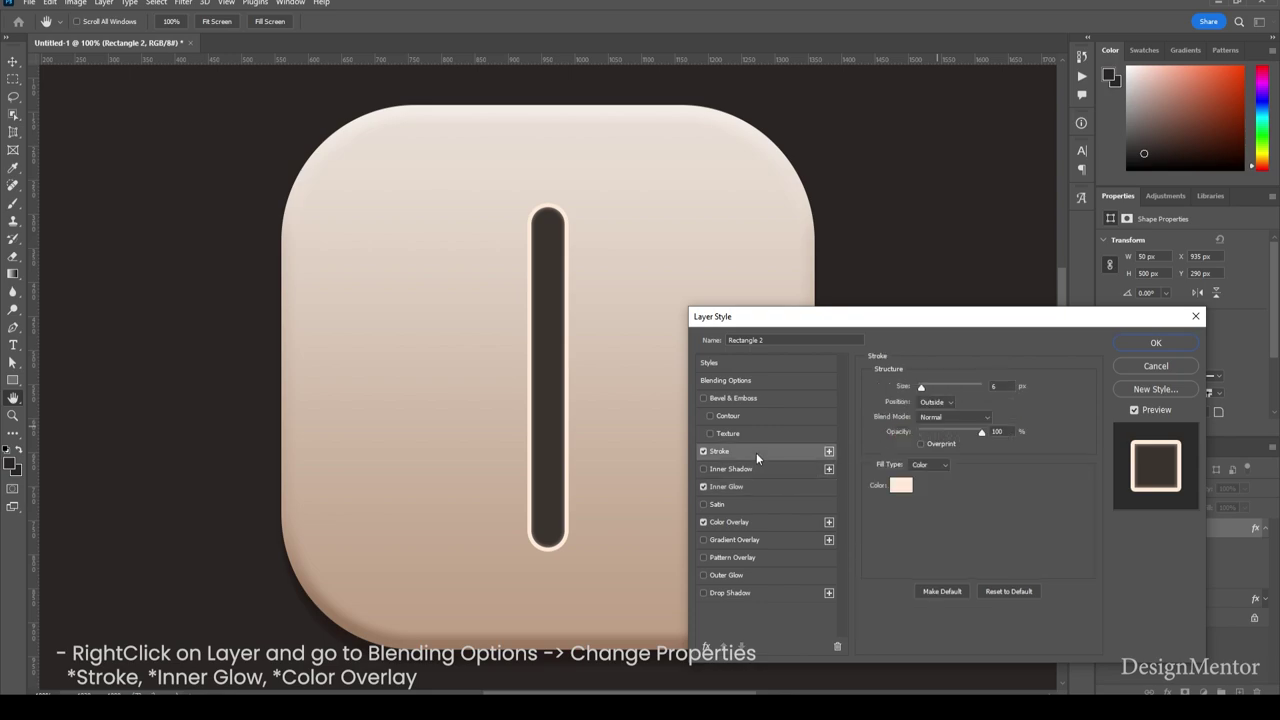
click(900, 486)
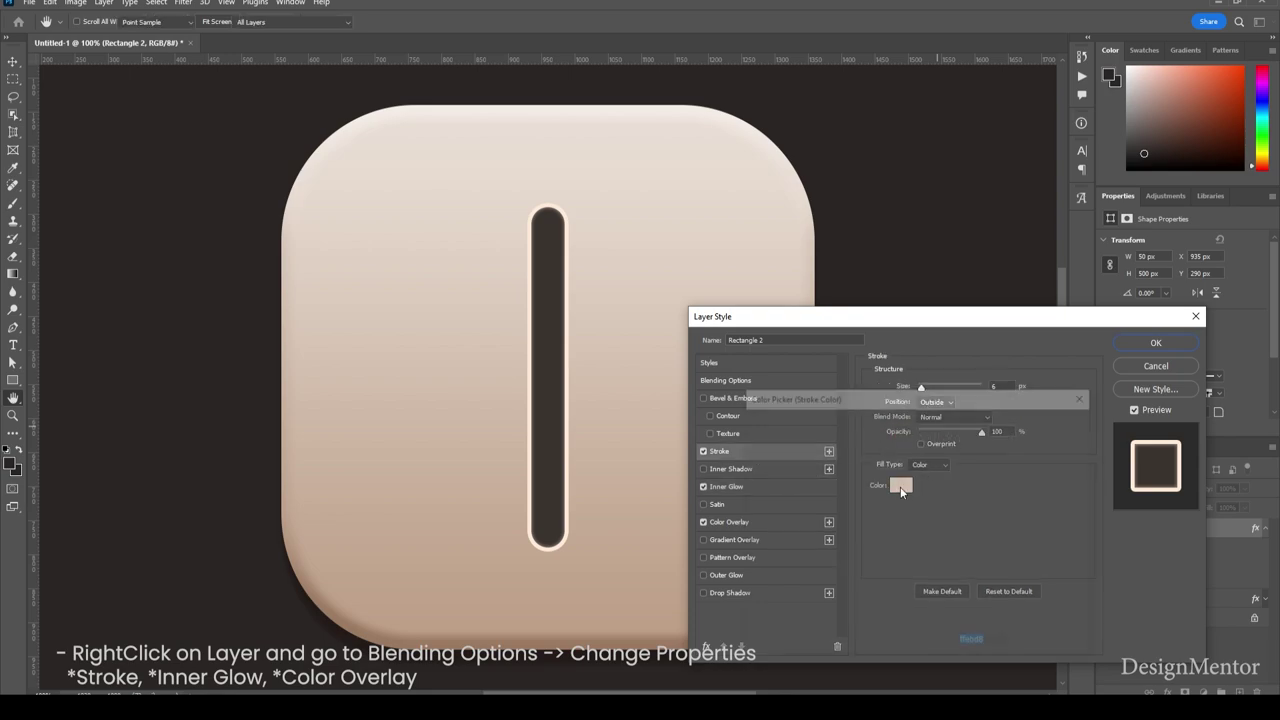
click(580, 526)
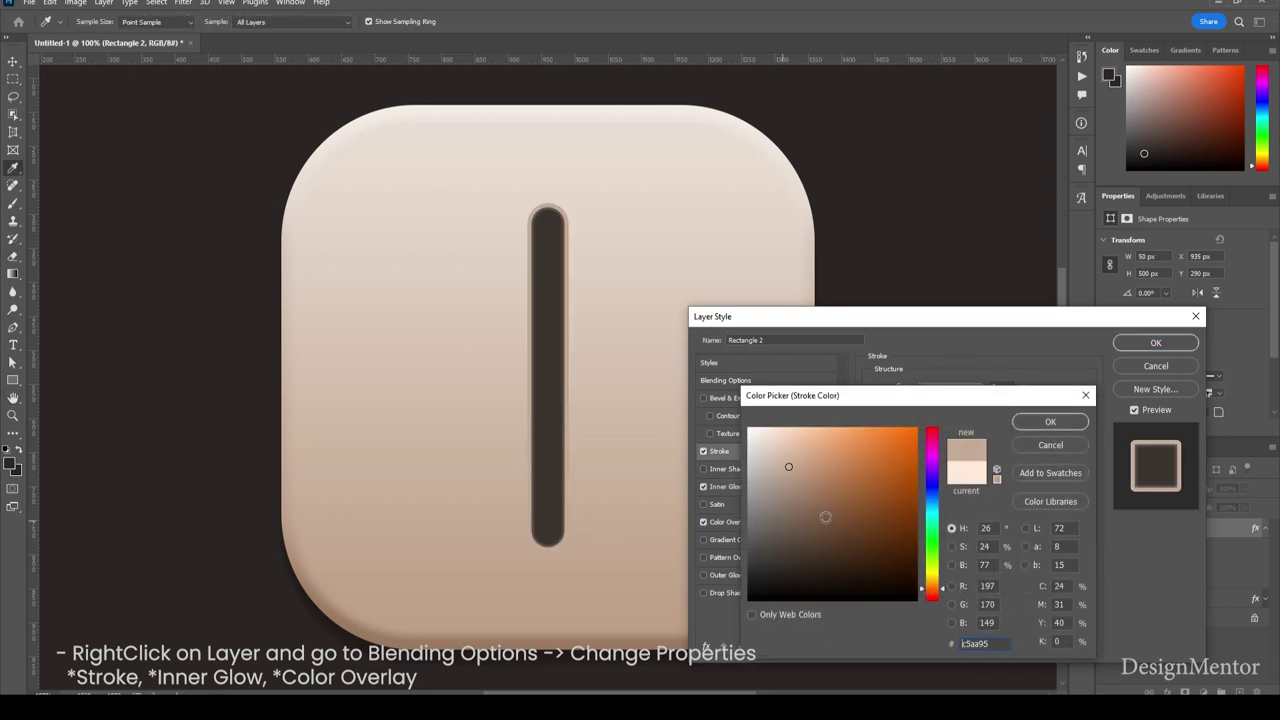
click(805, 493)
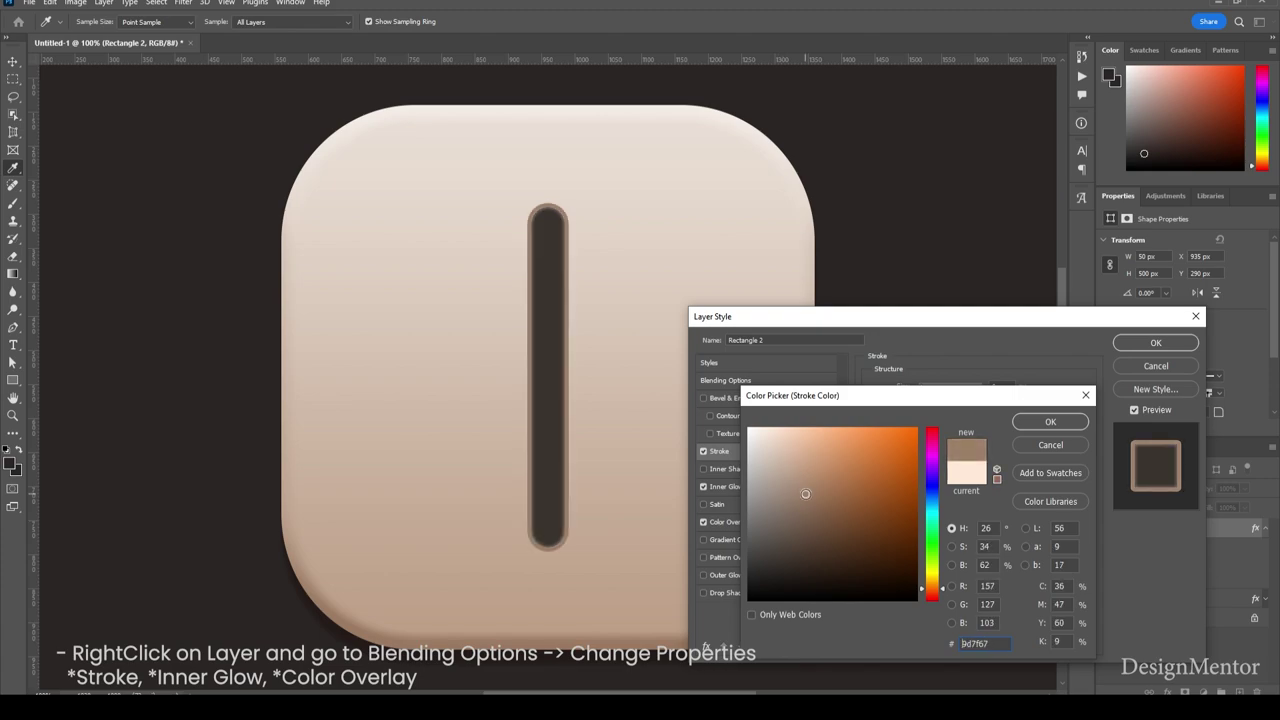
drag(805, 493, 776, 461)
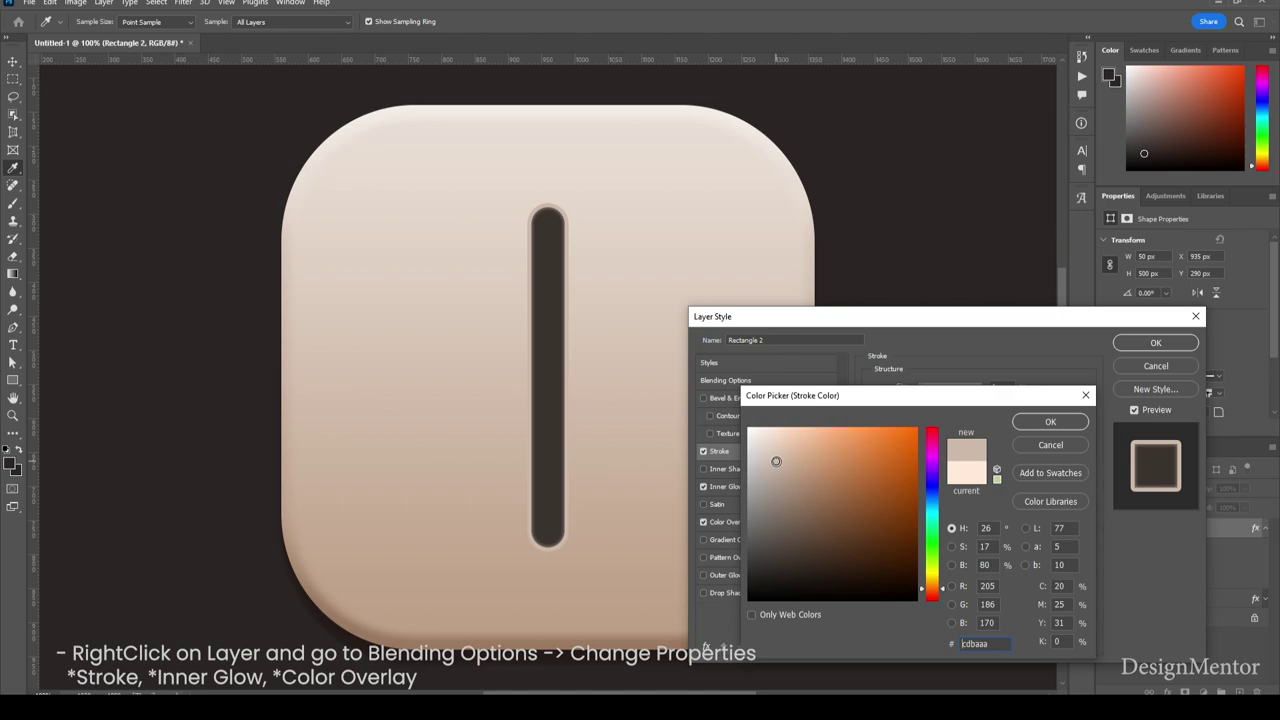
click(1040, 422)
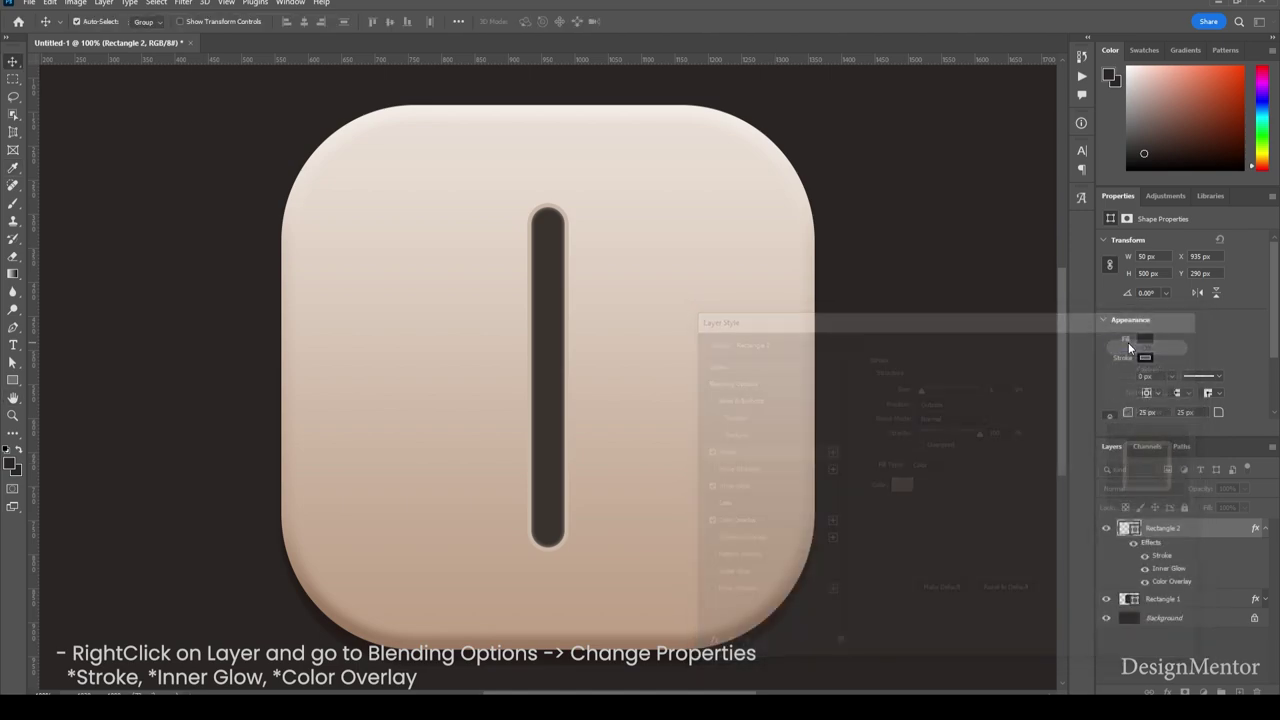
click(1128, 342)
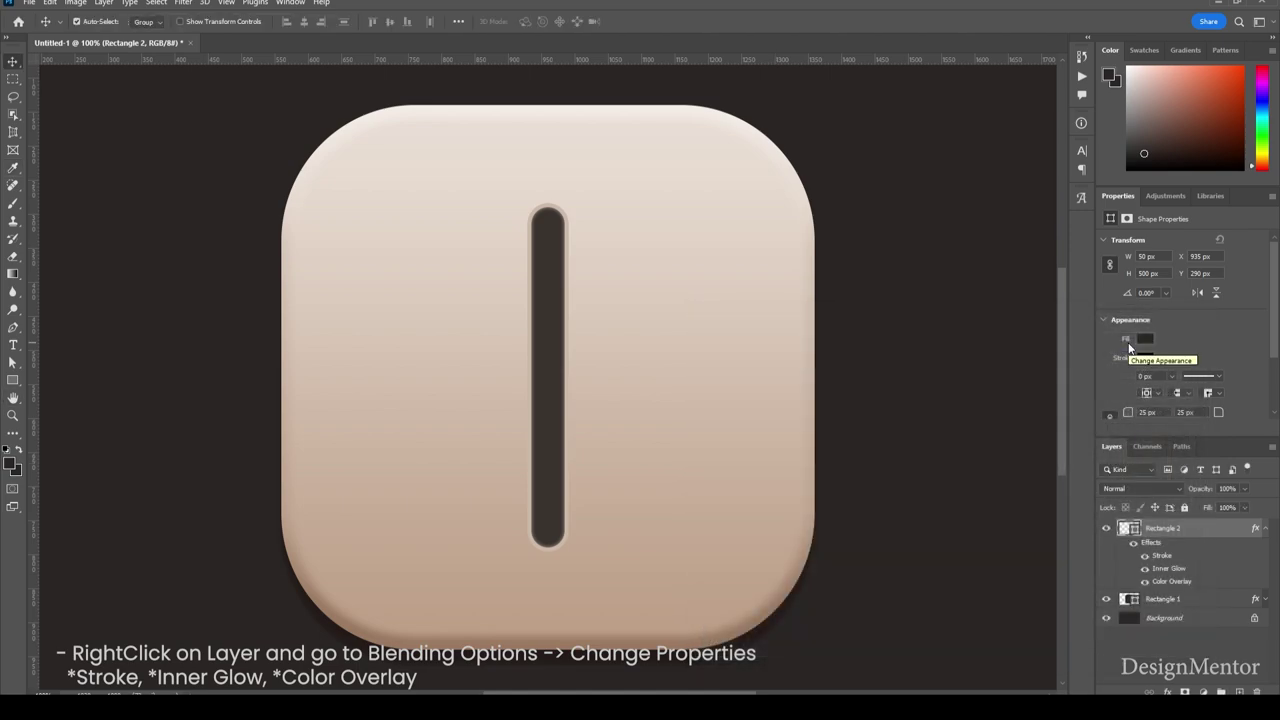
click(1265, 529)
Duplicate the Rectangle 2 bar layer as a new layer named Bar - 2.
right_click(1176, 537)
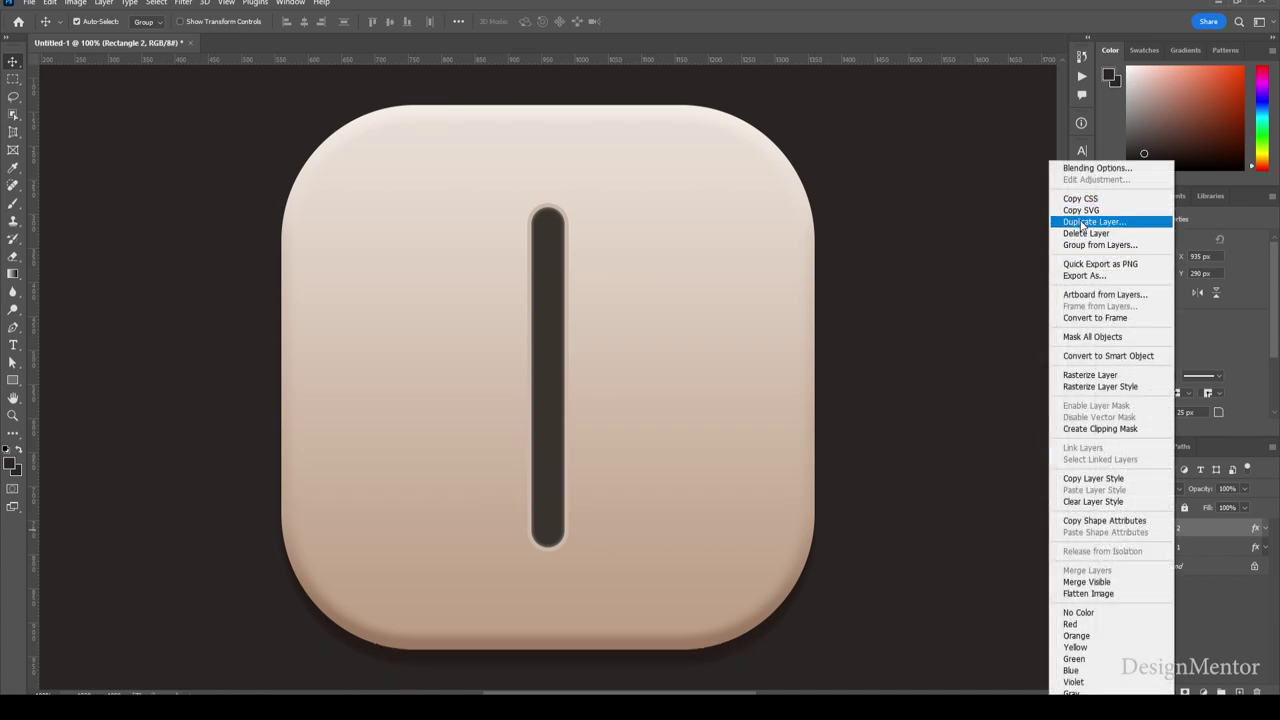
click(1094, 221)
text(Bar )
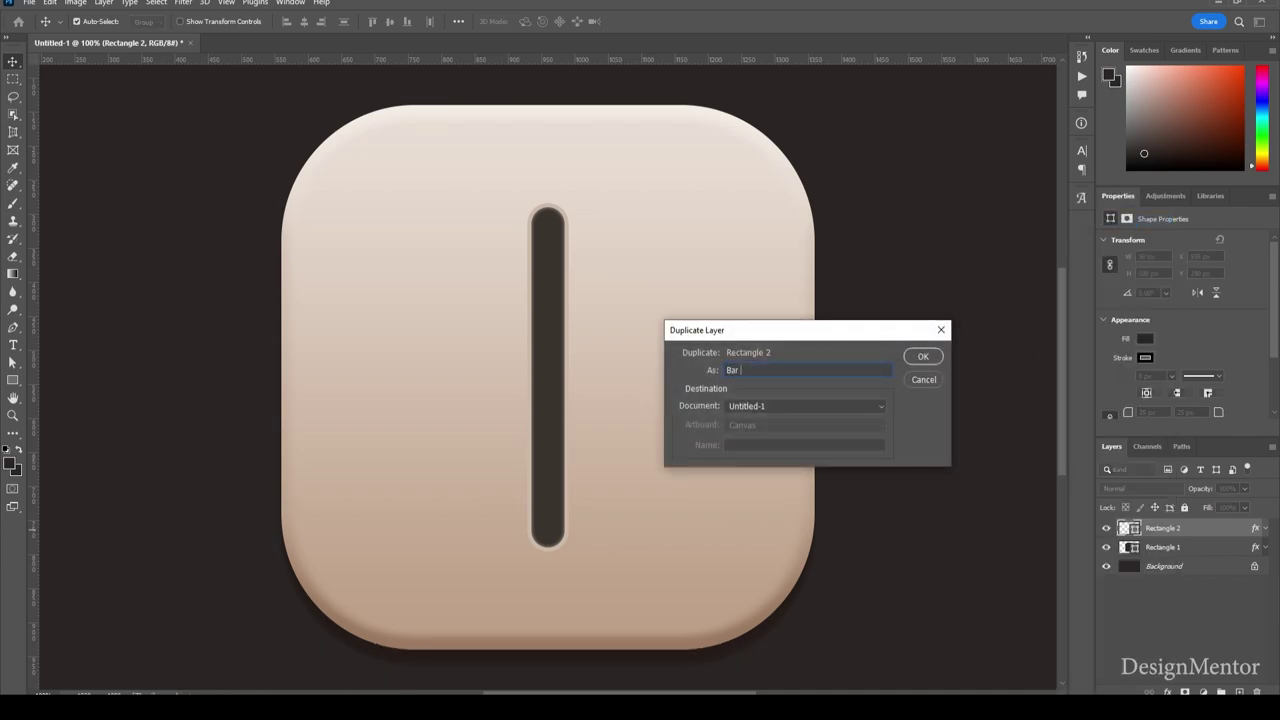
text(- 2)
key(Return)
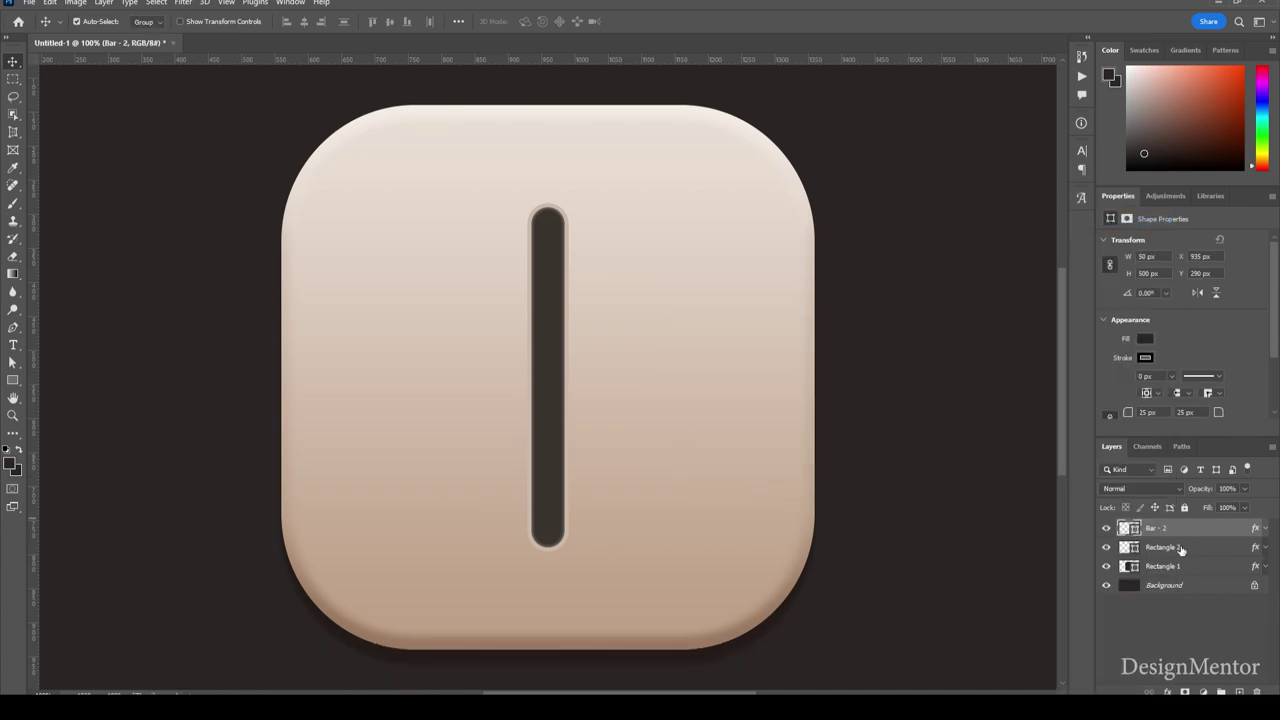
Rename the original bar Bar - 1 and nudge Bar - 2 left to X 795 px.
double_click(1185, 547)
text(1)
click(1180, 532)
key(shift+Left)
key(shift+Left)
key(shift+Left)
key(shift+Left)
key(shift+Left)
key(shift+Left)
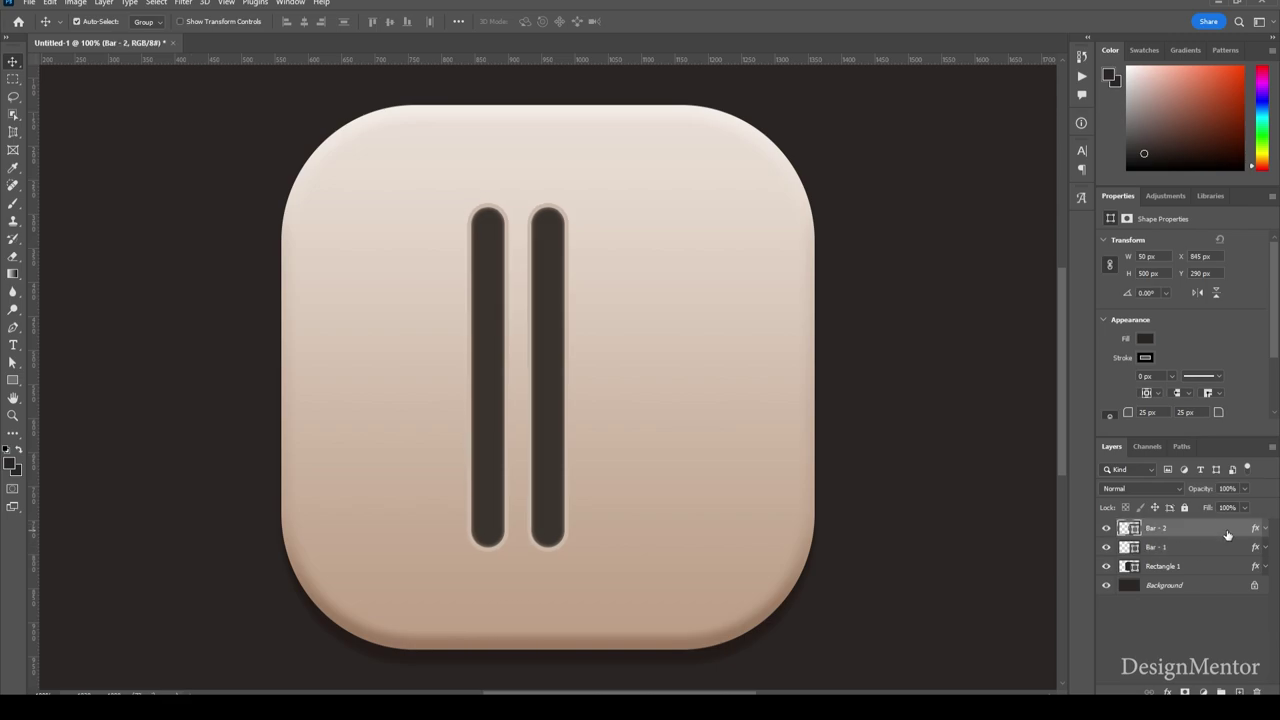
key(shift+Left)
key(shift+Left)
key(shift+Left)
key(shift+Left)
key(shift+Left)
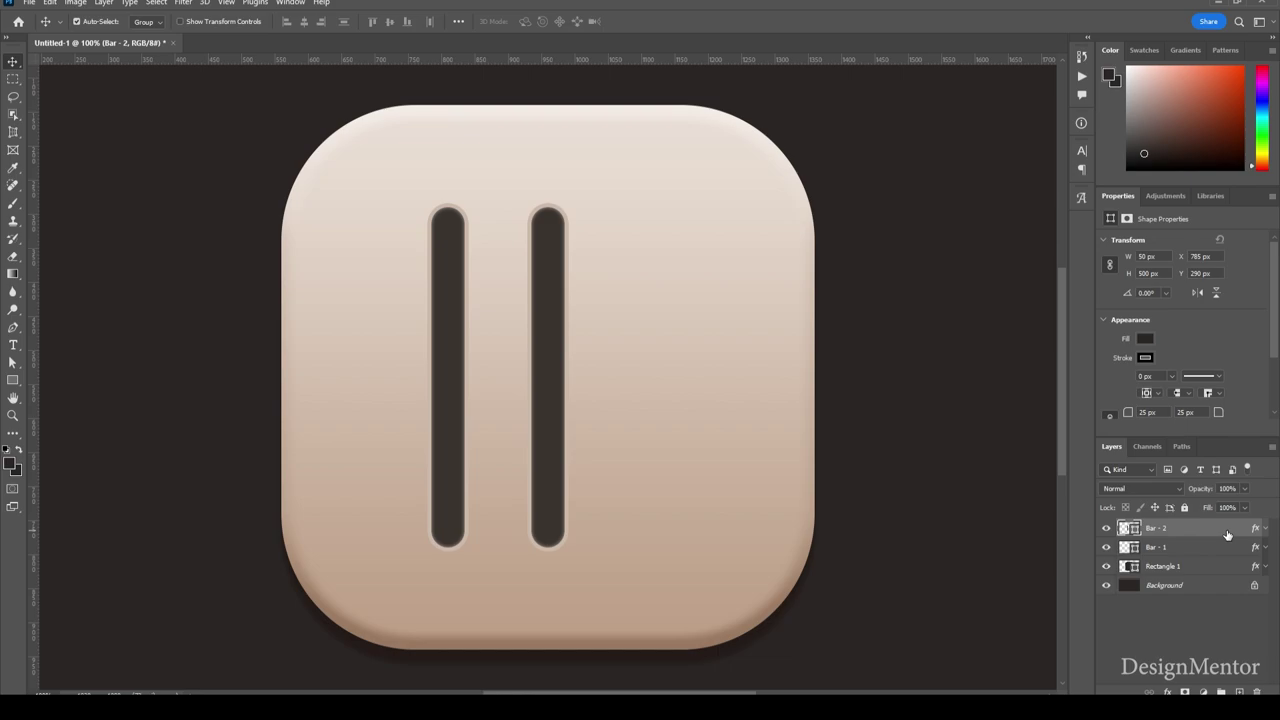
Darken Bar - 1's colour overlay to brown 231d17.
right_click(1180, 547)
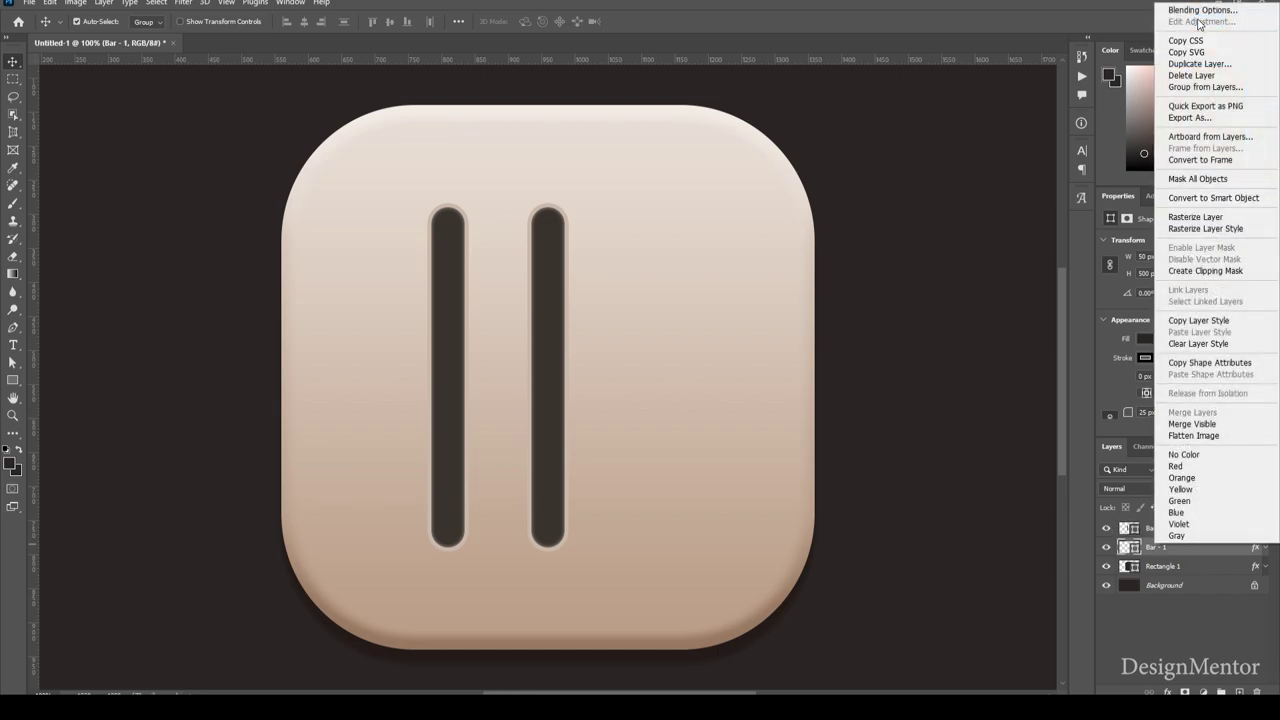
click(734, 294)
click(745, 522)
click(1006, 386)
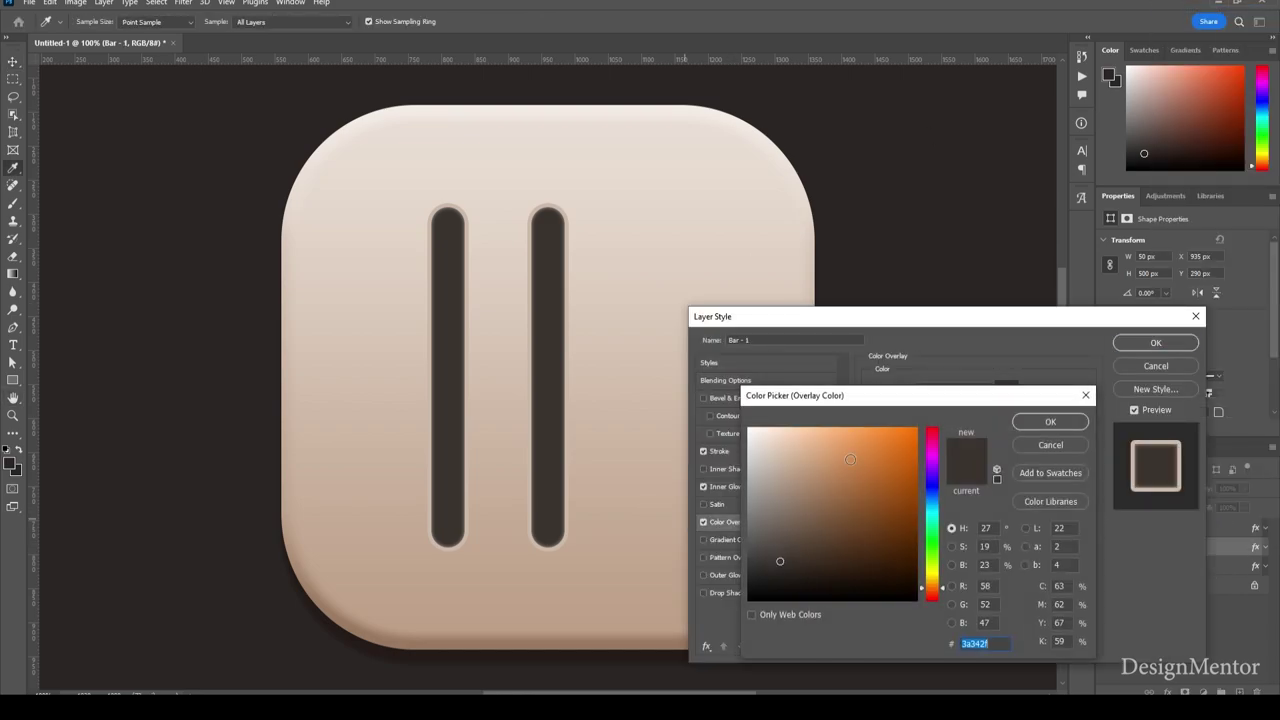
drag(776, 577, 805, 577)
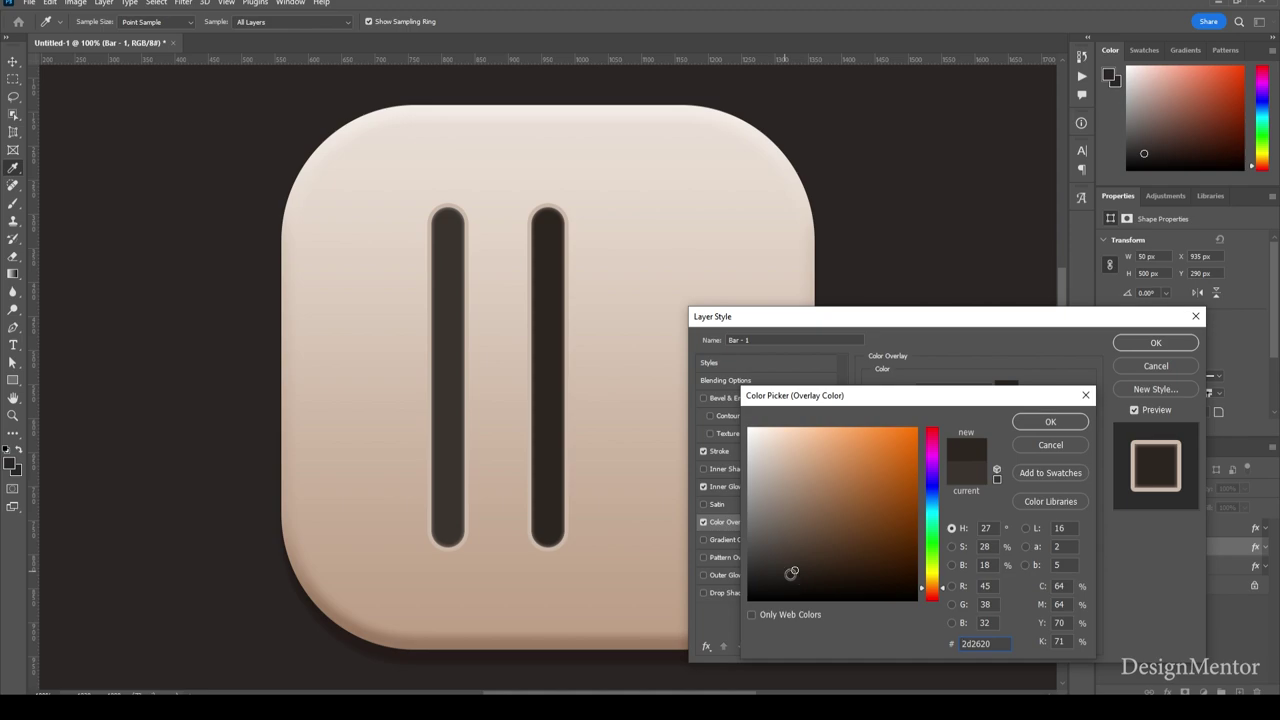
click(1050, 421)
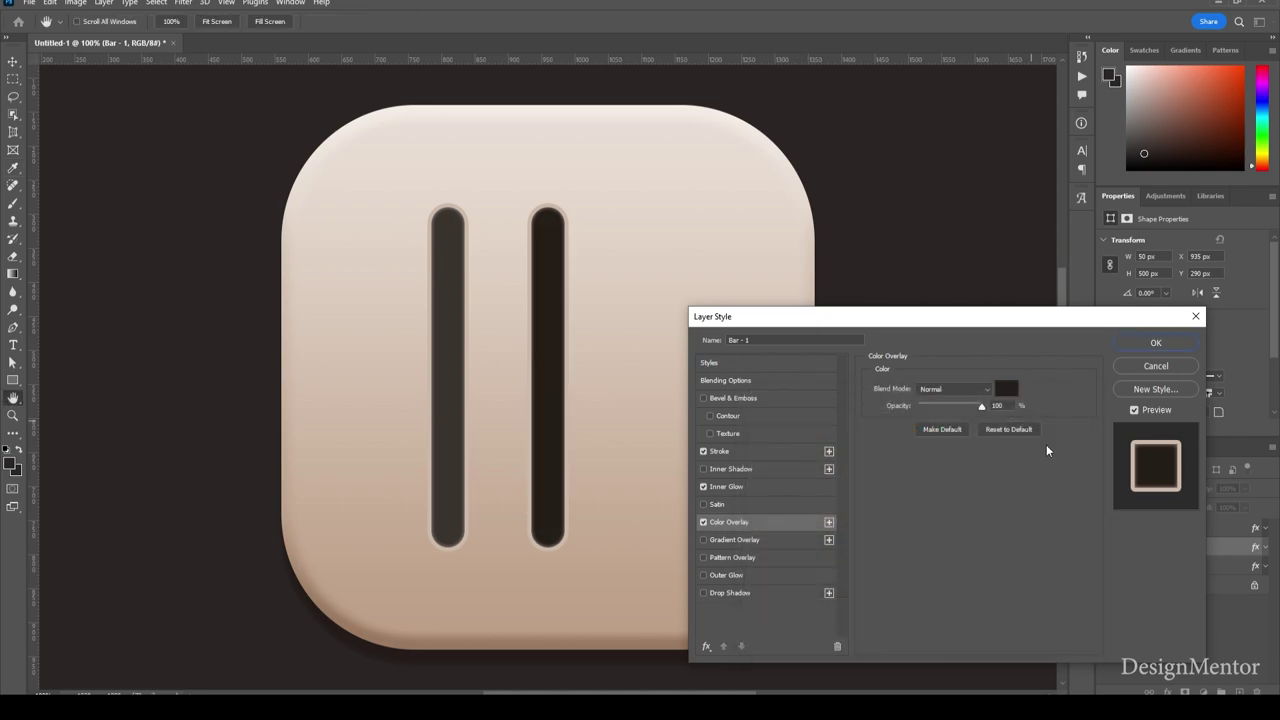
click(1155, 342)
Copy Bar - 1's layer style so it can be pasted onto Bar - 2.
right_click(1170, 547)
click(1195, 327)
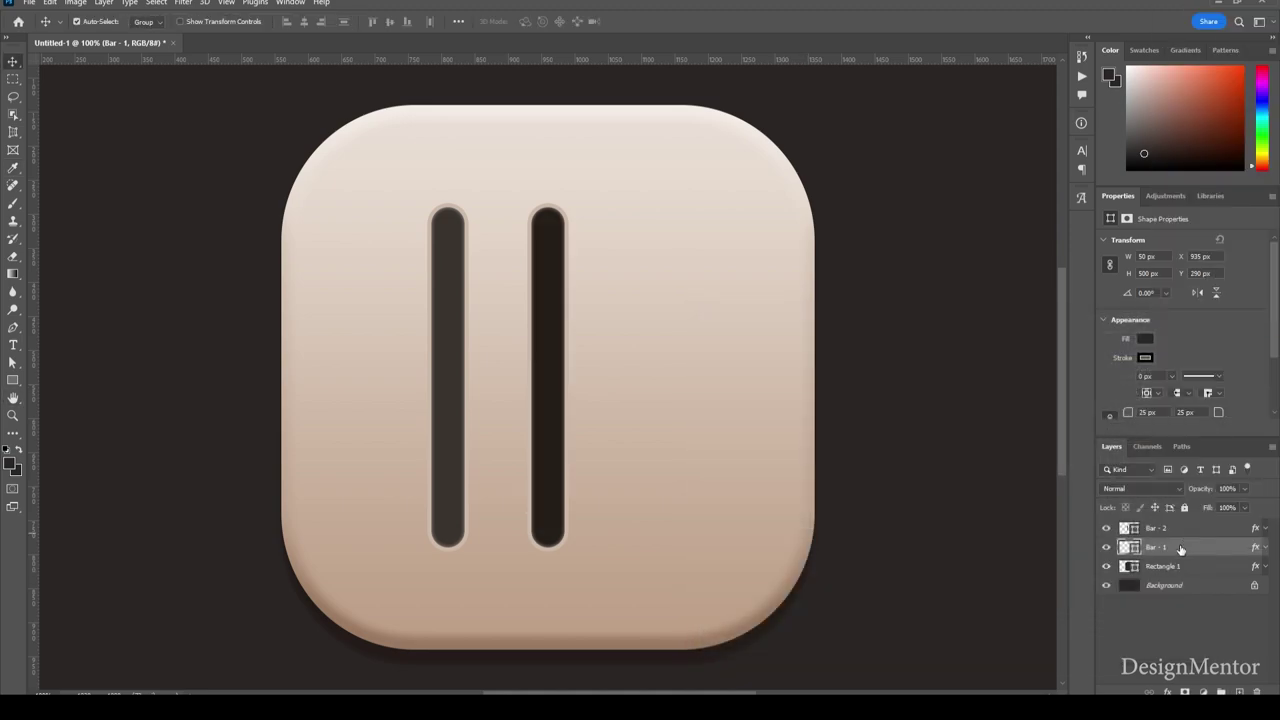
right_click(1178, 528)
Paste the darker style onto Bar - 2 and toggle both bars' visibility to compare.
click(1097, 489)
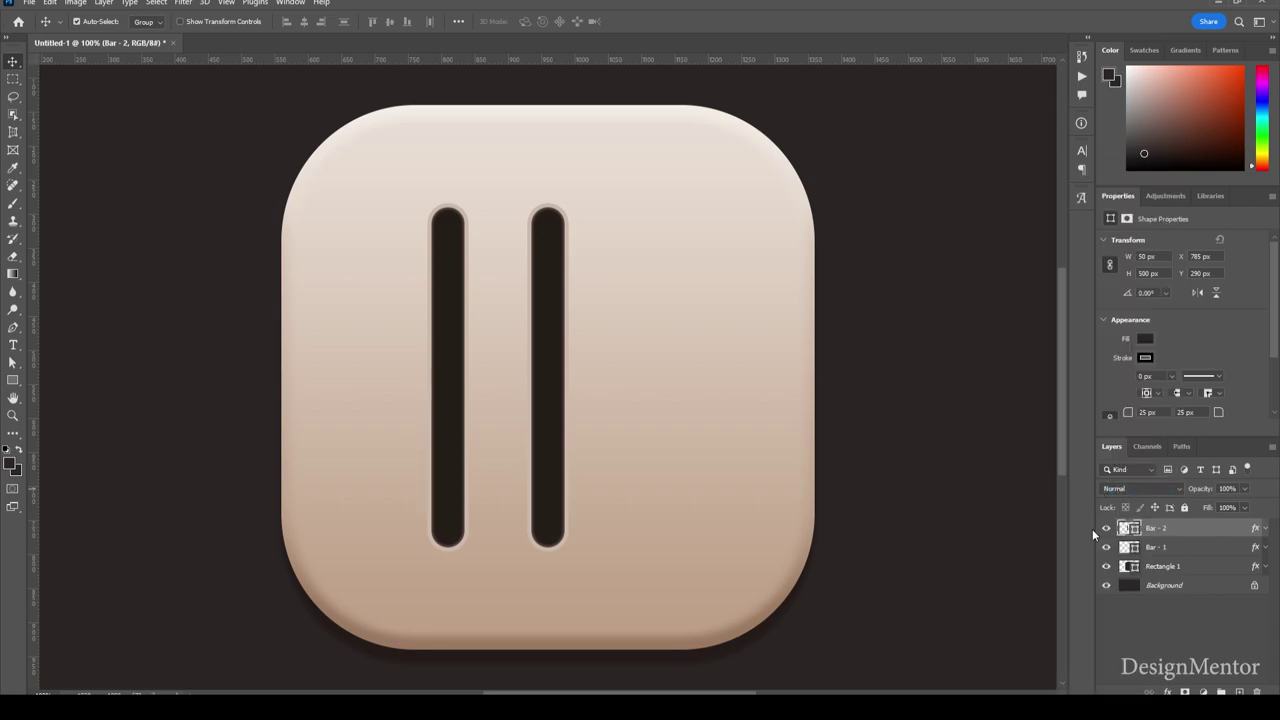
click(1106, 528)
click(1106, 547)
click(1106, 547)
right_click(1175, 527)
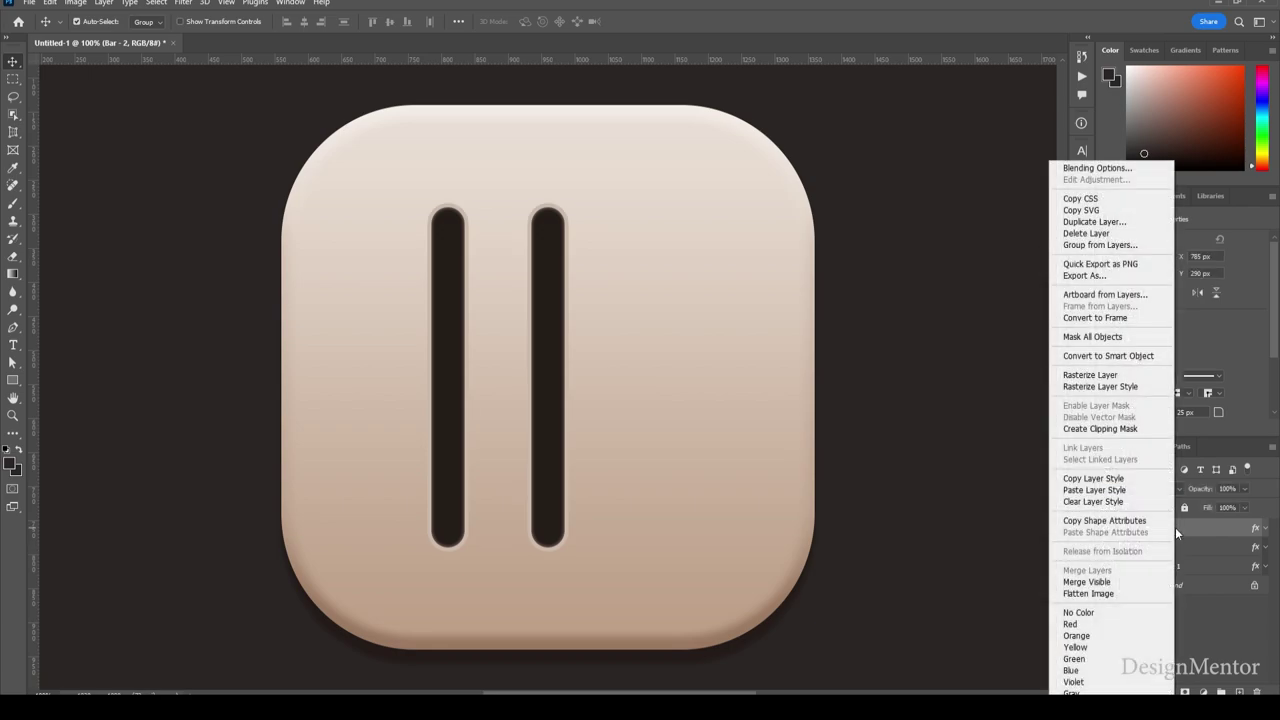
Duplicate Bar - 1 as Bar - 3, move it to the top, and nudge it right to X 1085 px.
click(1178, 547)
right_click(1182, 547)
click(1195, 68)
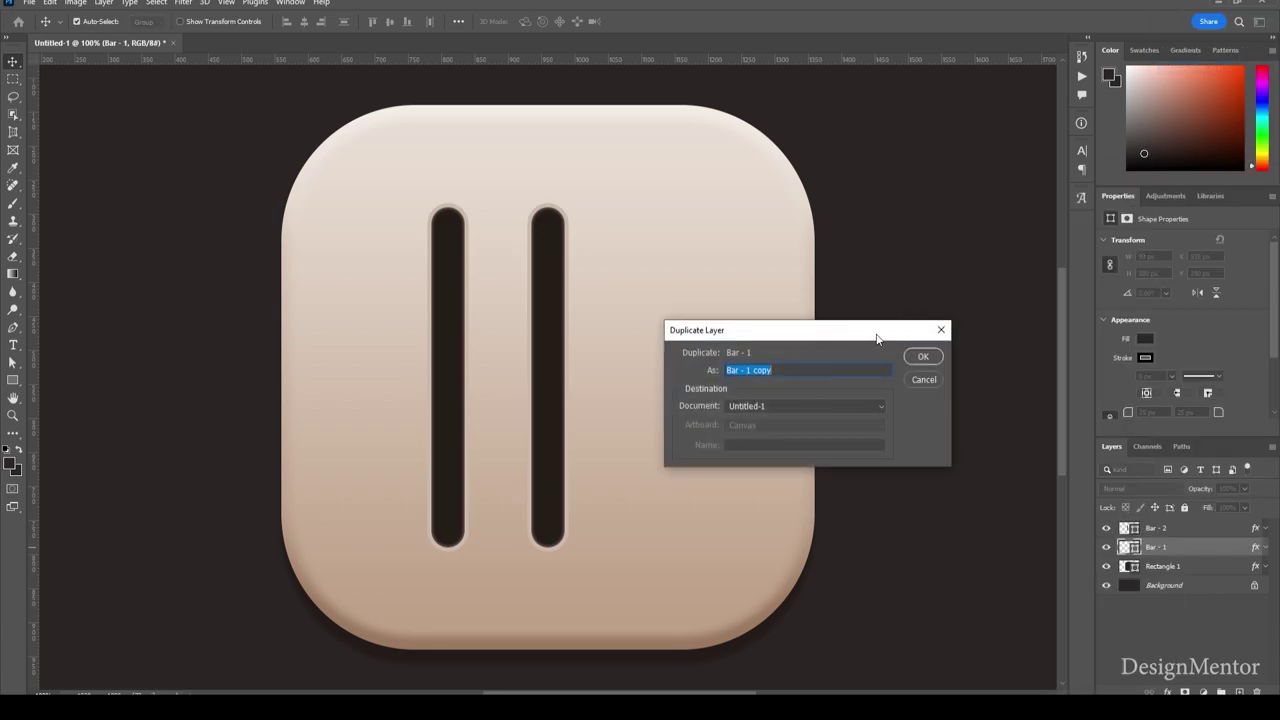
click(783, 370)
text(3)
key(Return)
drag(1189, 547, 1190, 521)
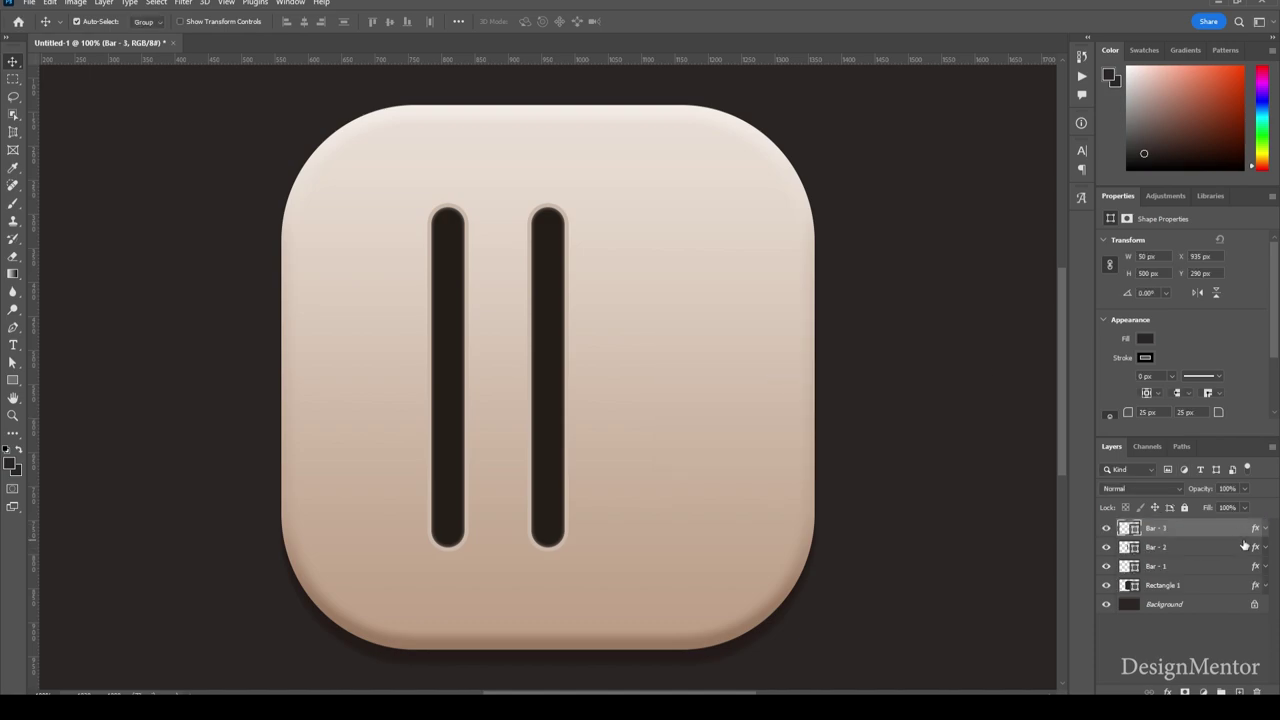
key(shift+Right)
key(shift+Right)
key(shift+Right)
key(shift+Right)
key(shift+Right)
key(shift+Right)
key(shift+Right)
key(shift+Right)
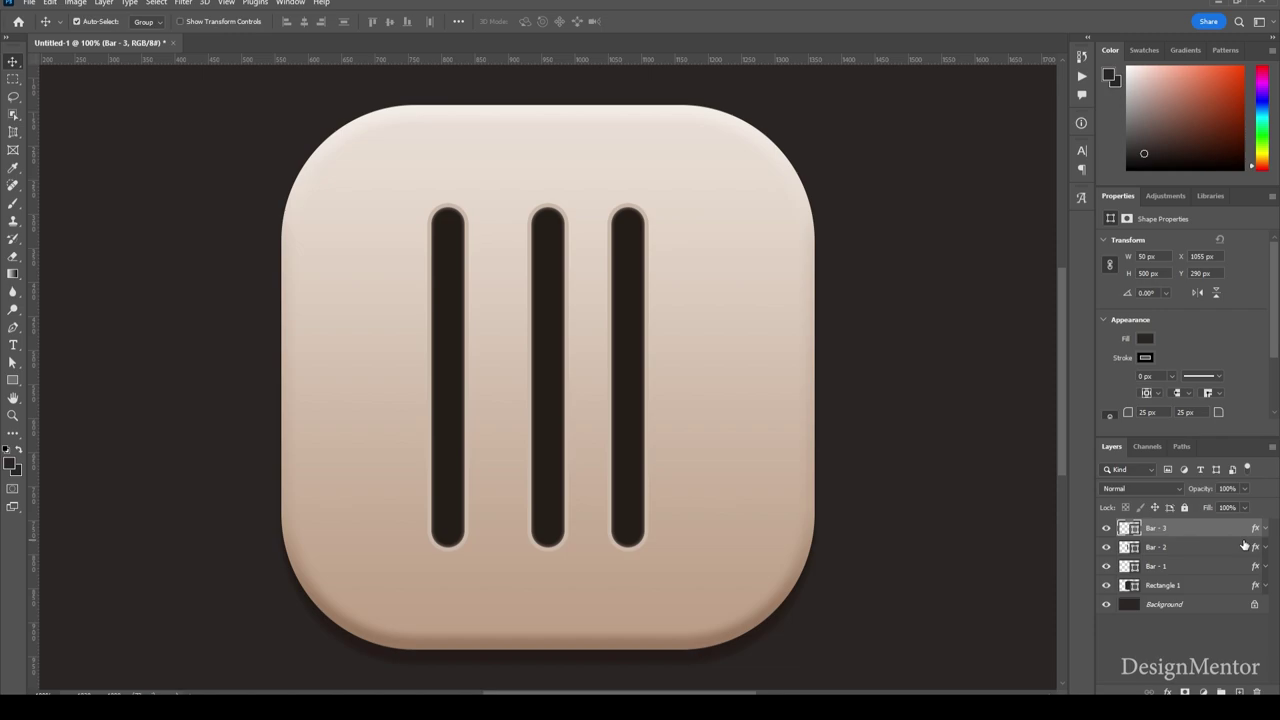
key(shift+Right)
key(shift+Right)
key(shift+Right)
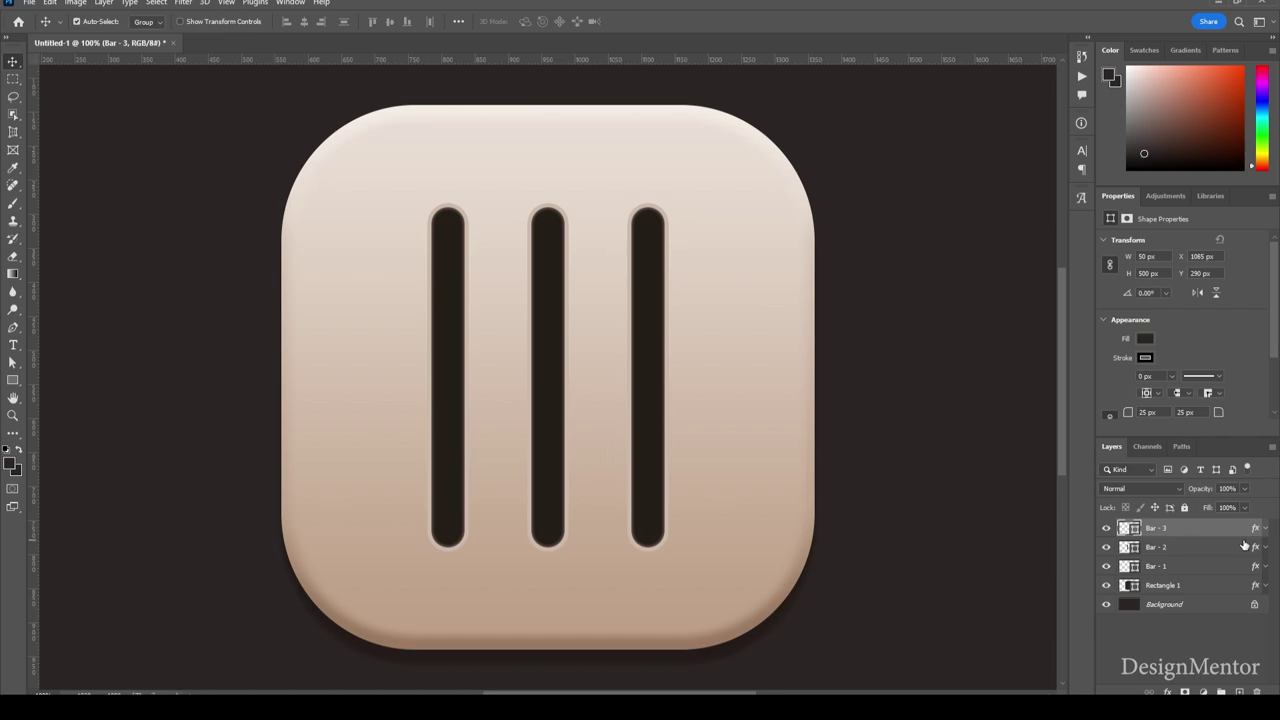
Duplicate Bar - 1 as a new layer named Bar - 1 Yellow.
right_click(1165, 566)
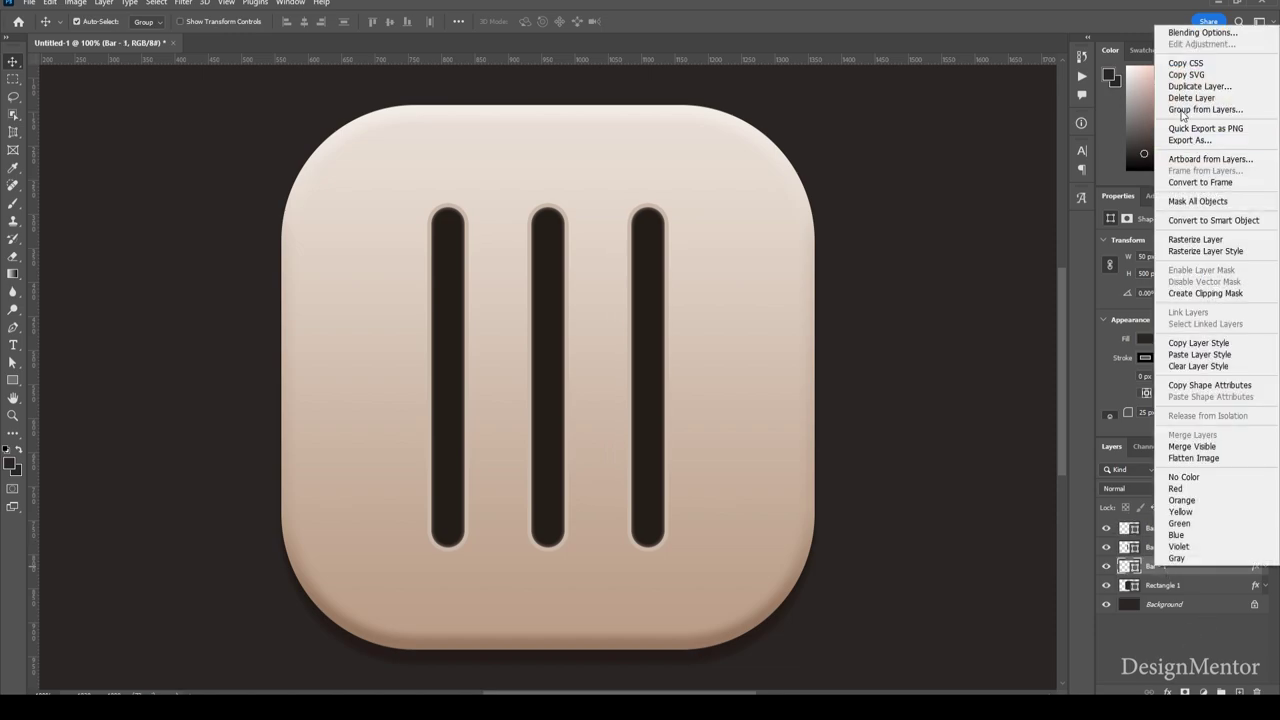
click(1190, 90)
click(785, 384)
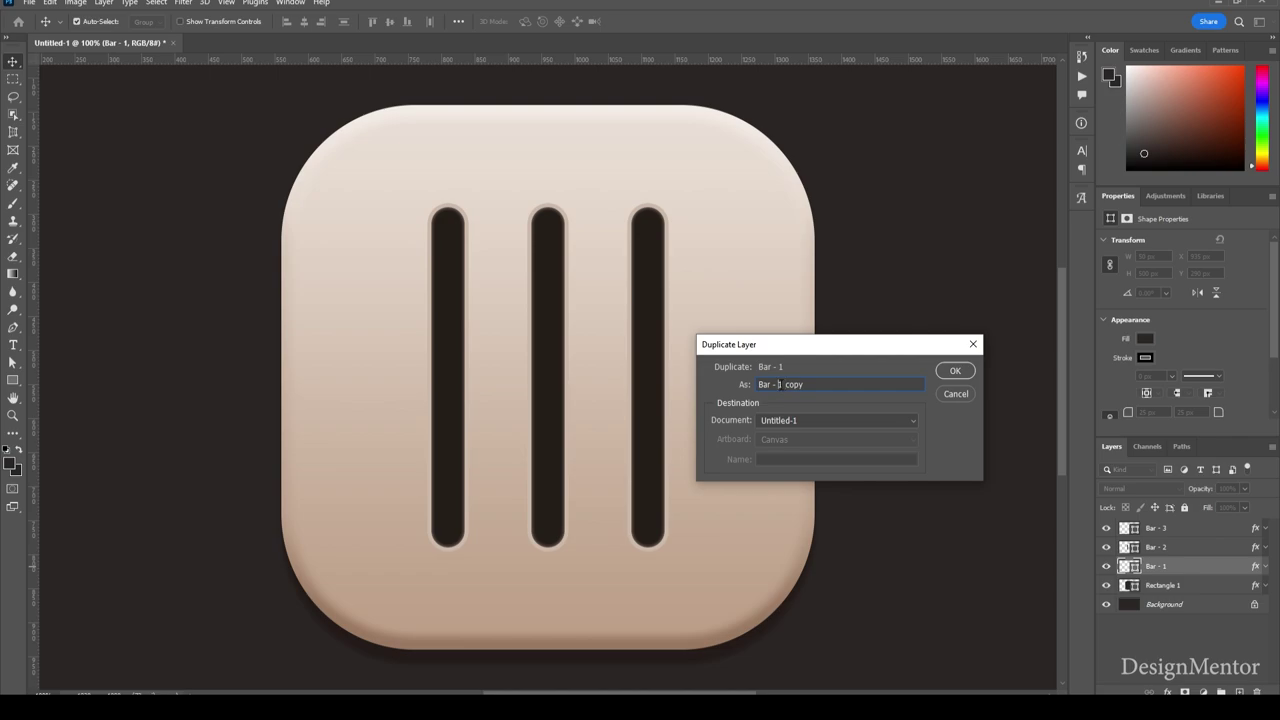
drag(784, 384, 834, 386)
key(BackSpace)
text(llow)
key(Return)
Set Bar - 1 Yellow's colour overlay to orange ffa302.
right_click(1196, 568)
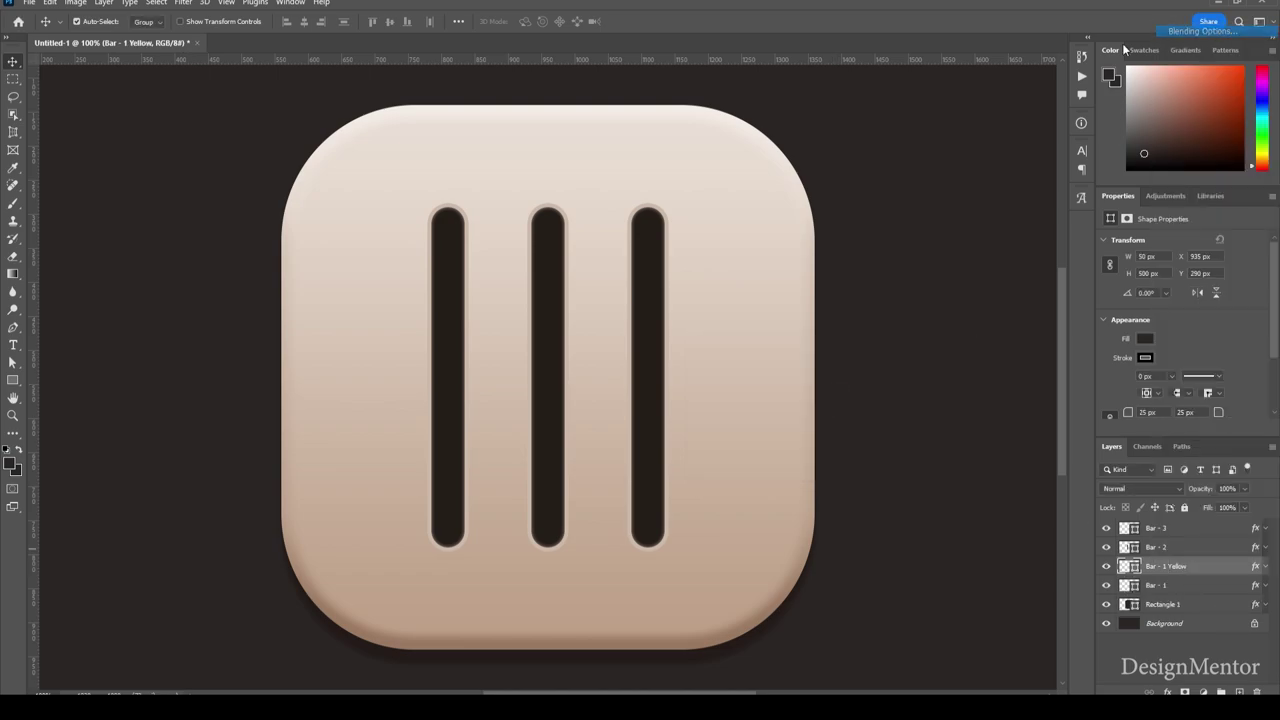
click(751, 522)
click(1005, 386)
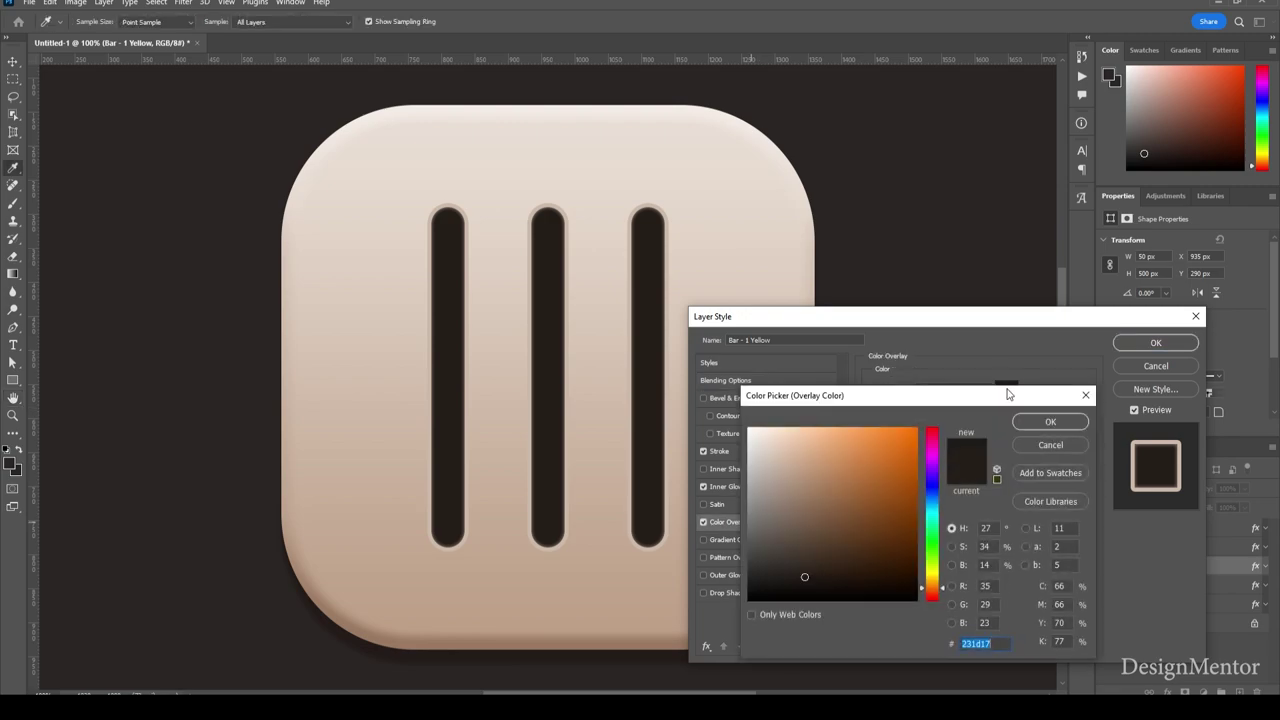
text(ffc600)
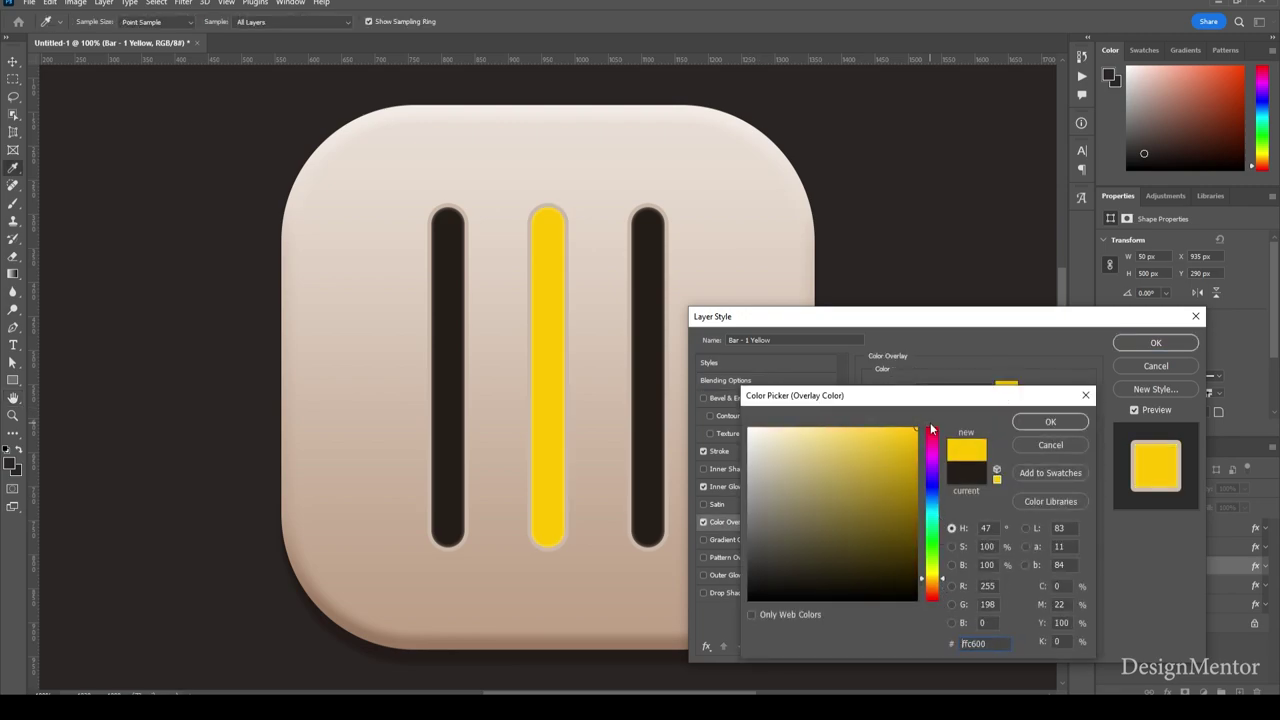
click(1050, 422)
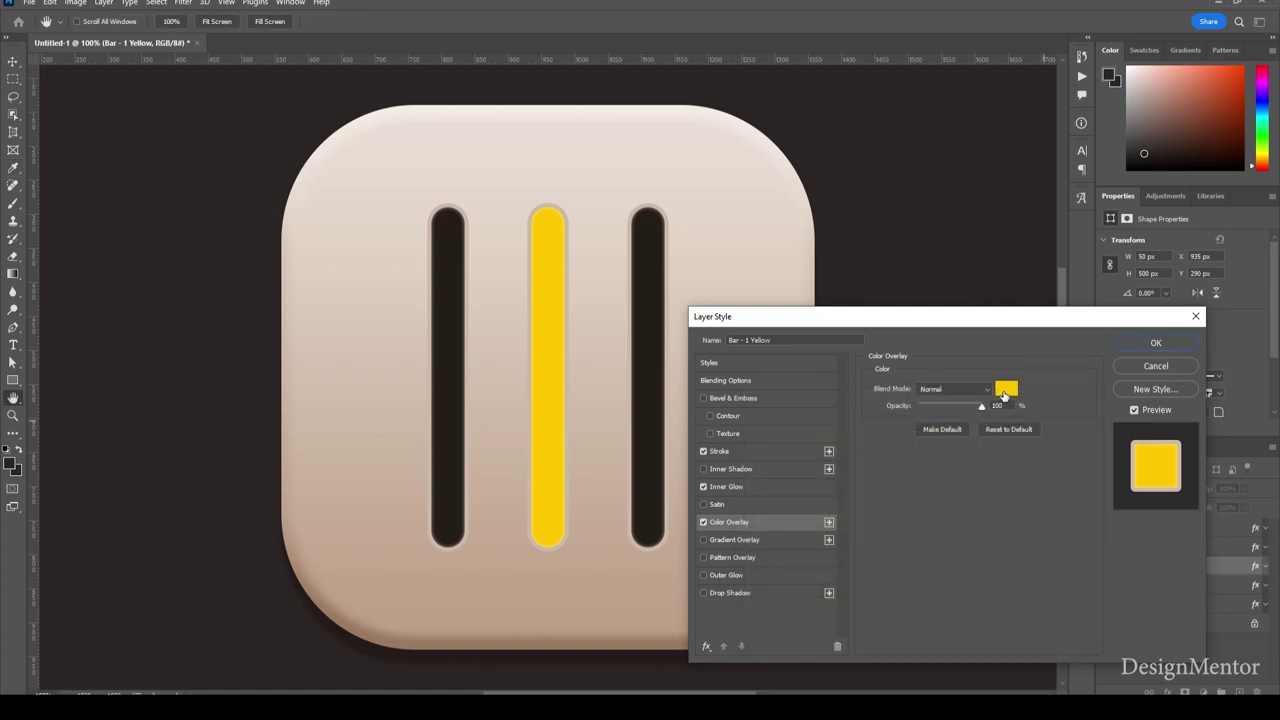
click(1005, 390)
text(ffa200)
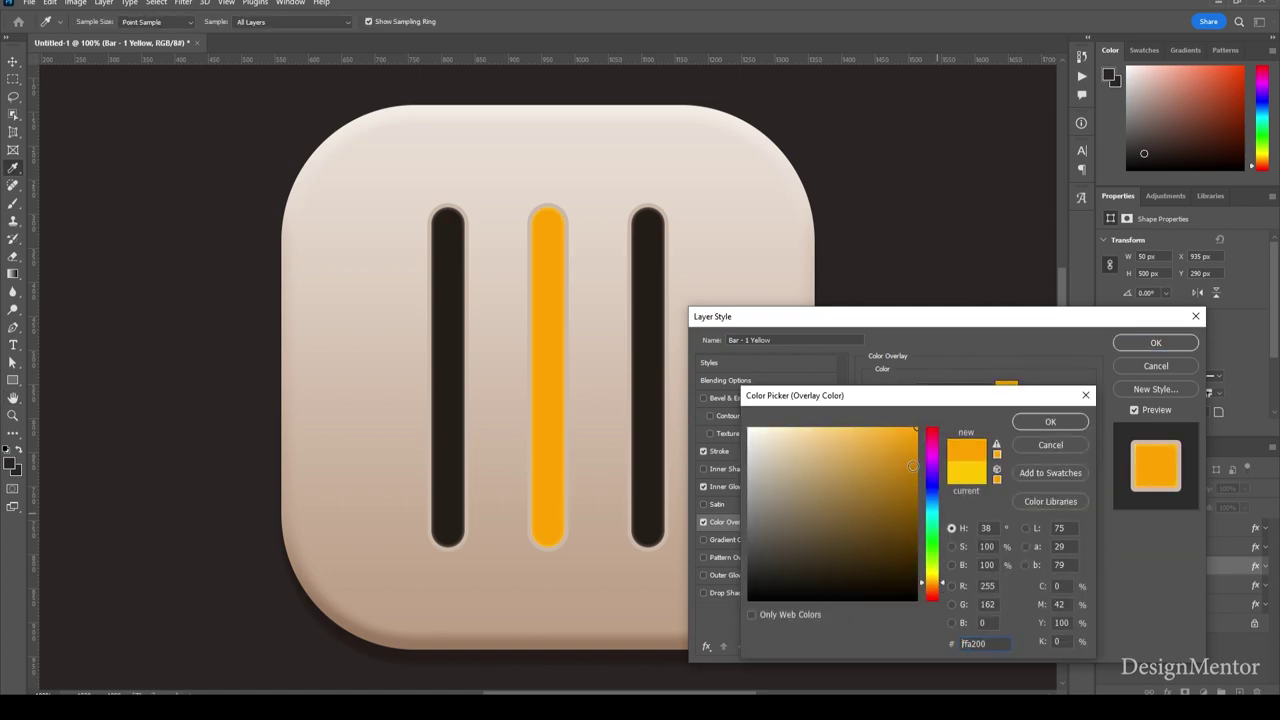
drag(906, 446, 916, 422)
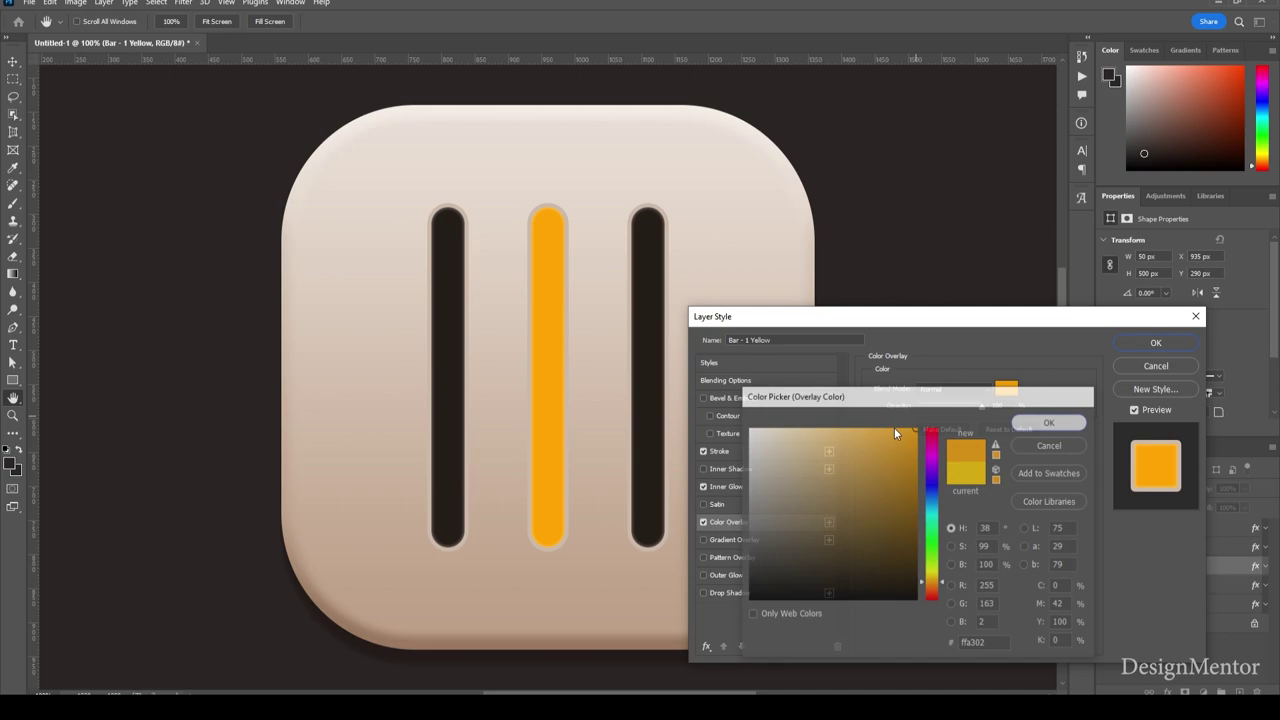
click(1050, 422)
Give Bar - 1 Yellow a pale yellow inner glow and apply the style.
click(760, 486)
click(904, 440)
click(558, 403)
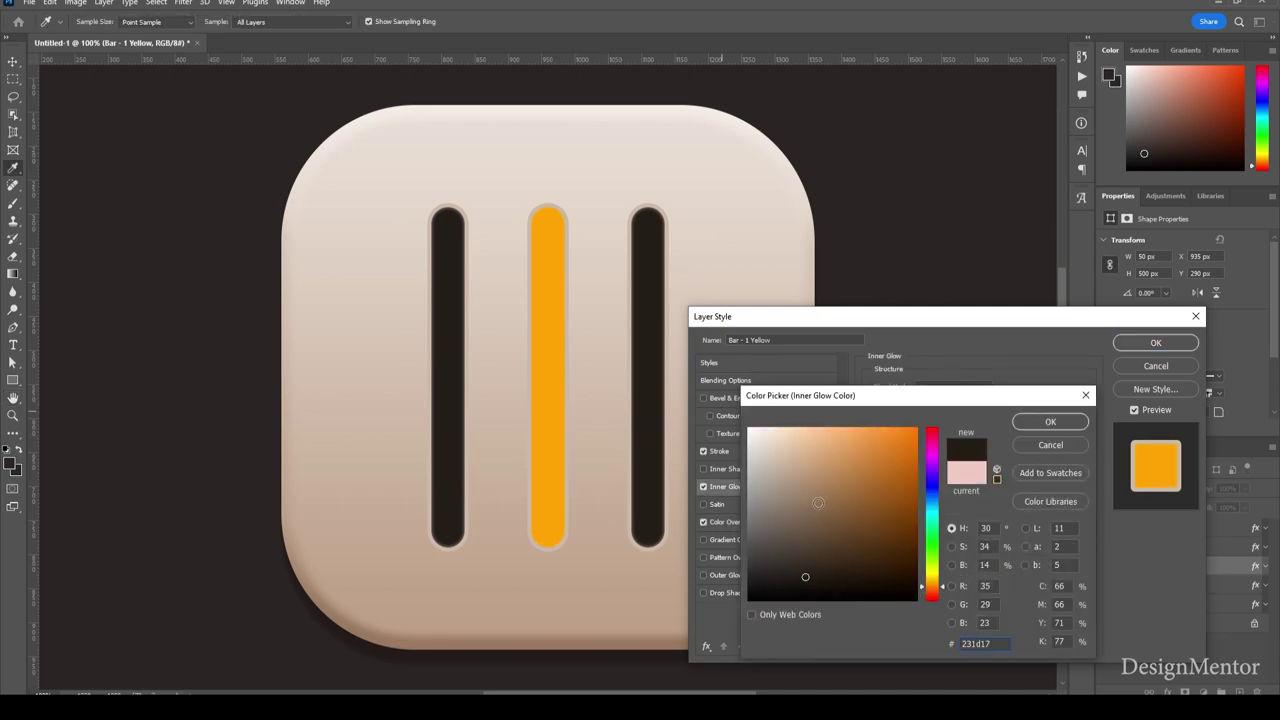
click(872, 427)
drag(842, 419, 823, 427)
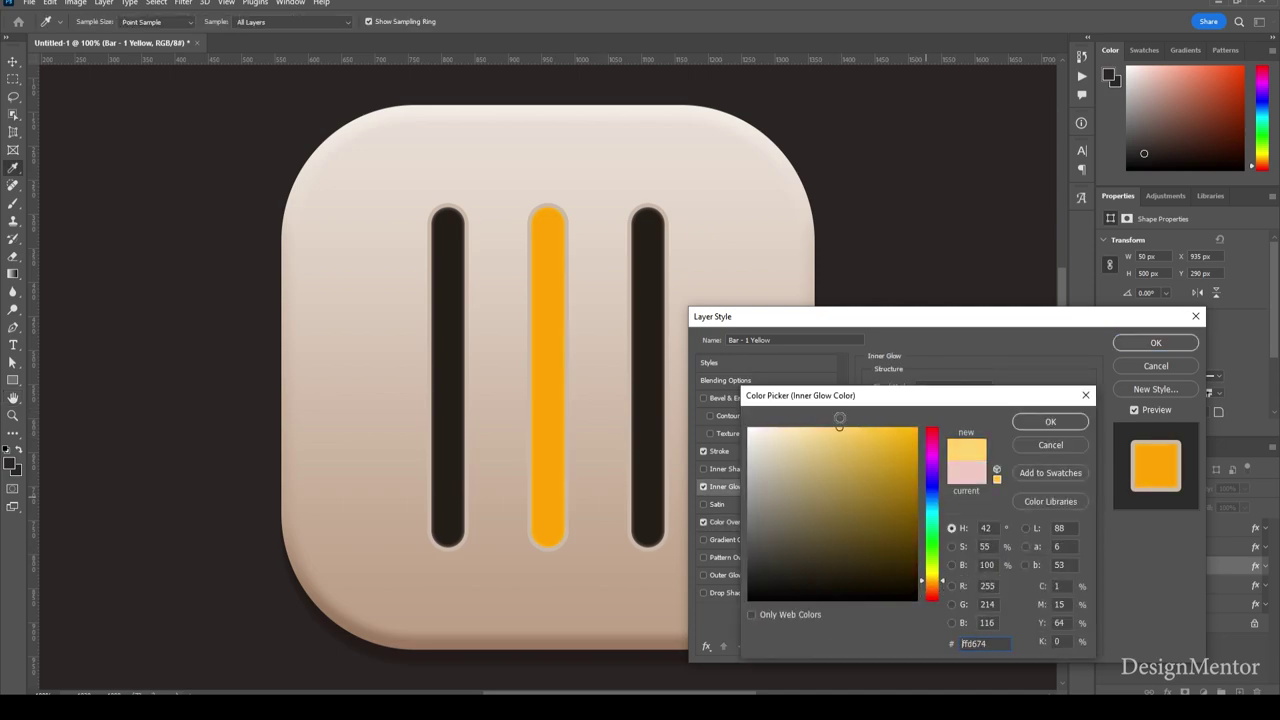
click(1050, 421)
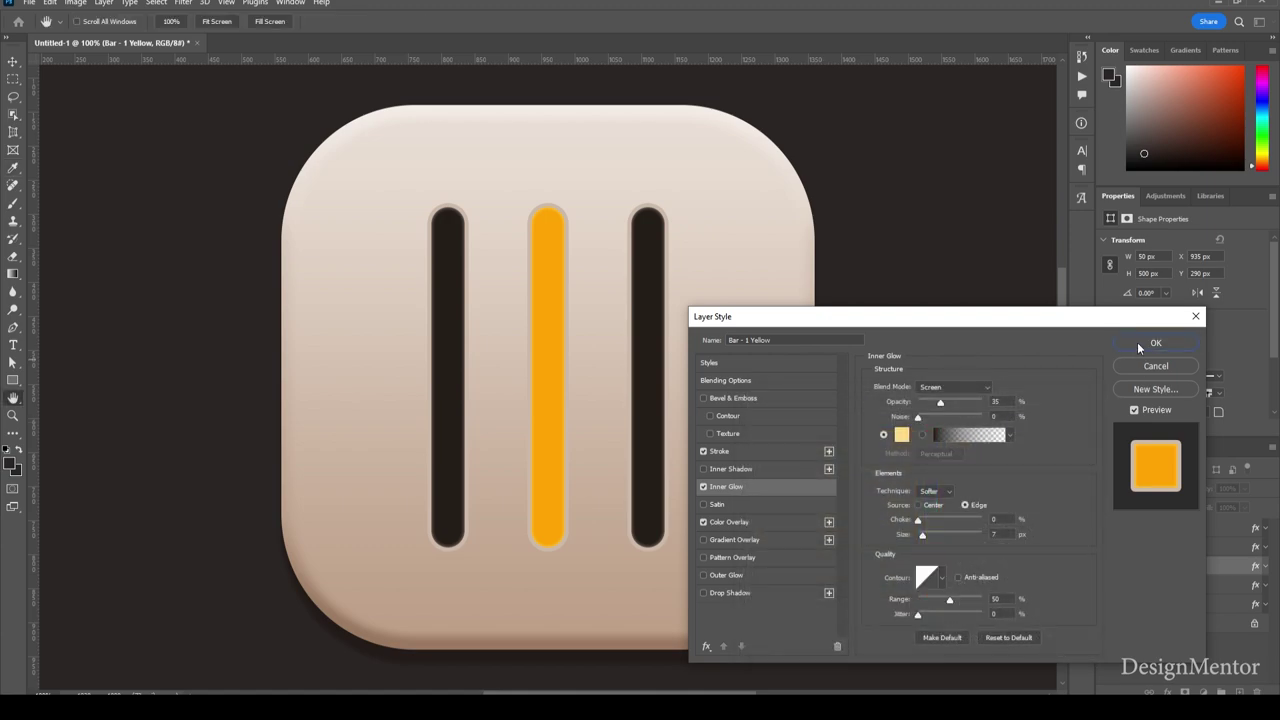
click(1140, 342)
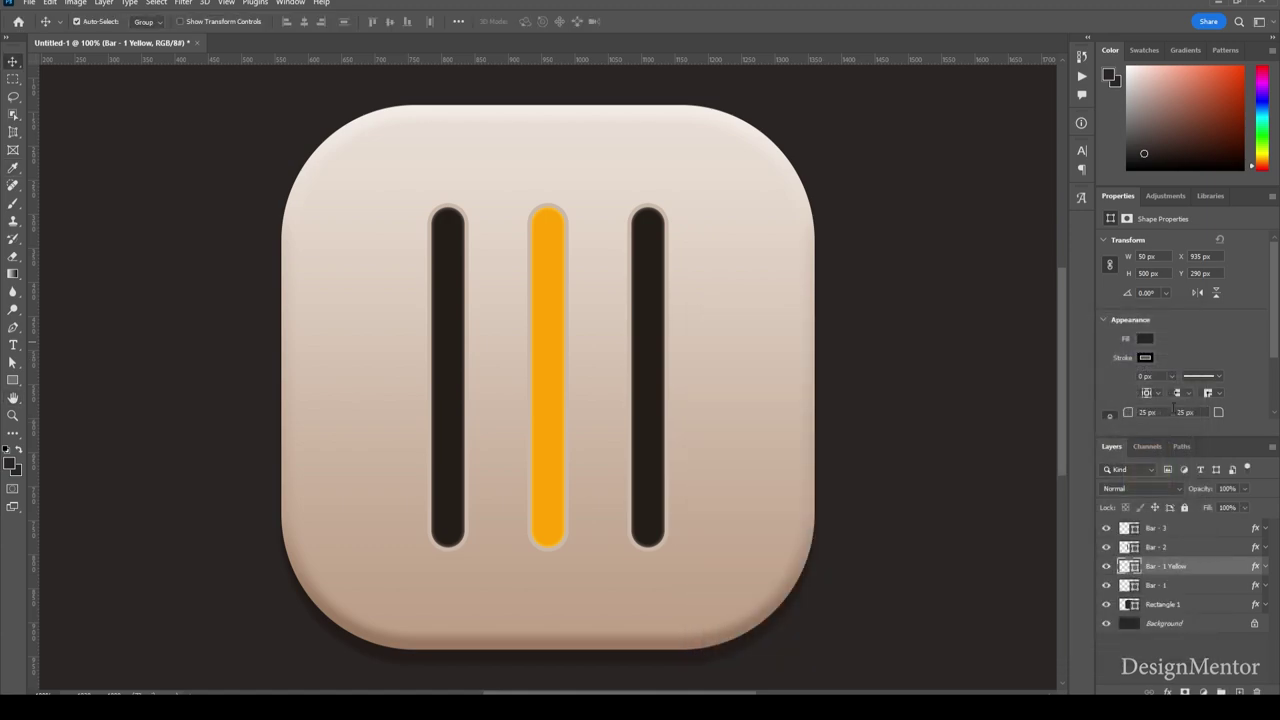
click(1160, 547)
Duplicate Bar - 2 as a new layer named Bar - 2 Yellow.
click(1106, 549)
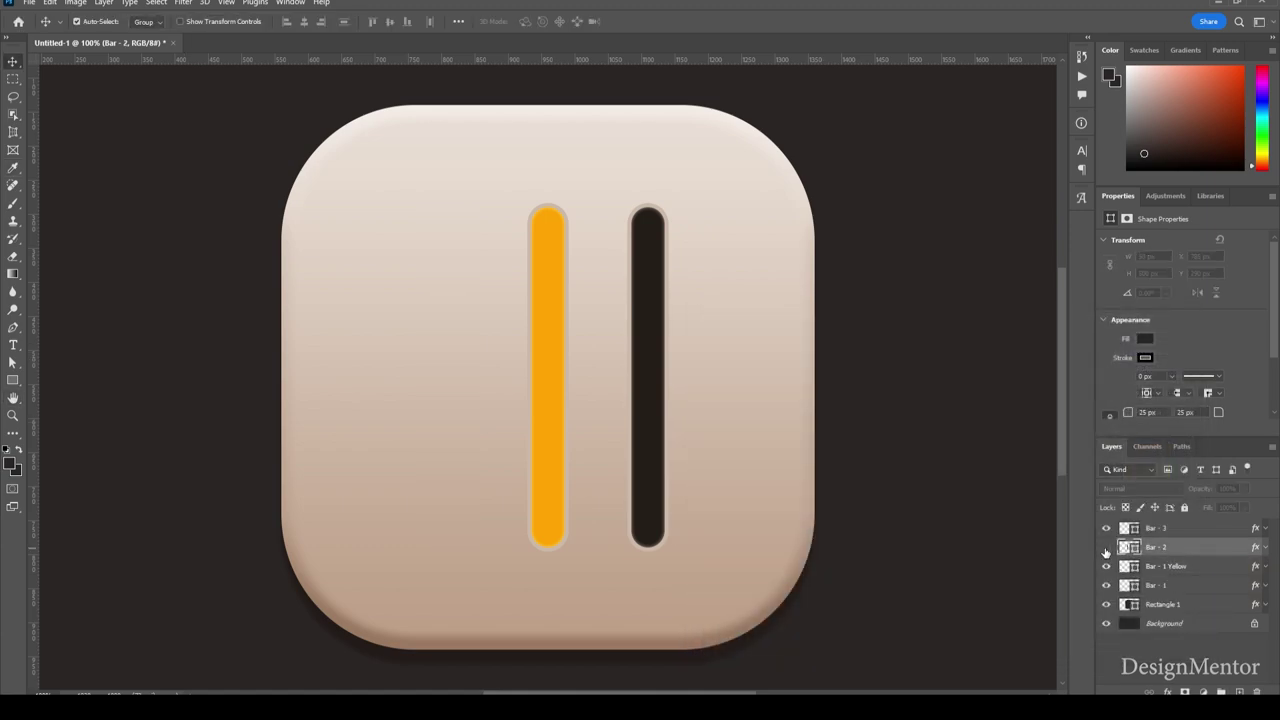
right_click(1187, 552)
click(1207, 70)
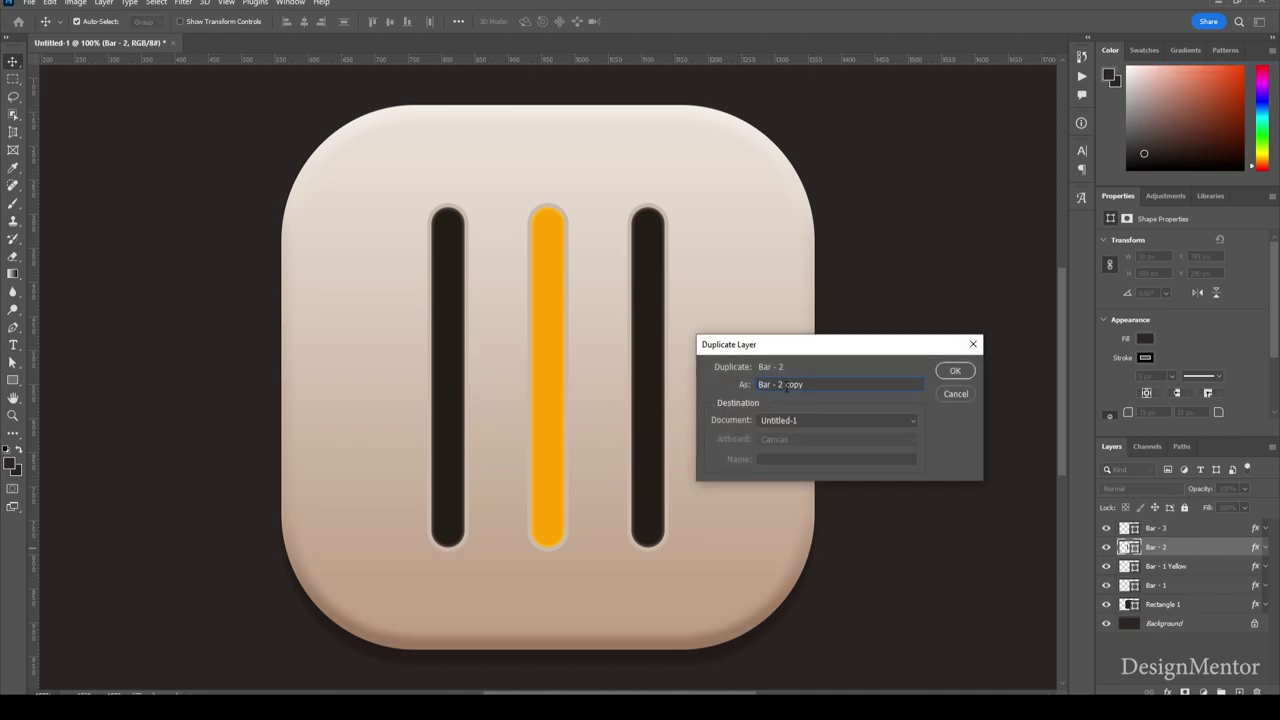
double_click(795, 384)
text(Yellow)
key(Return)
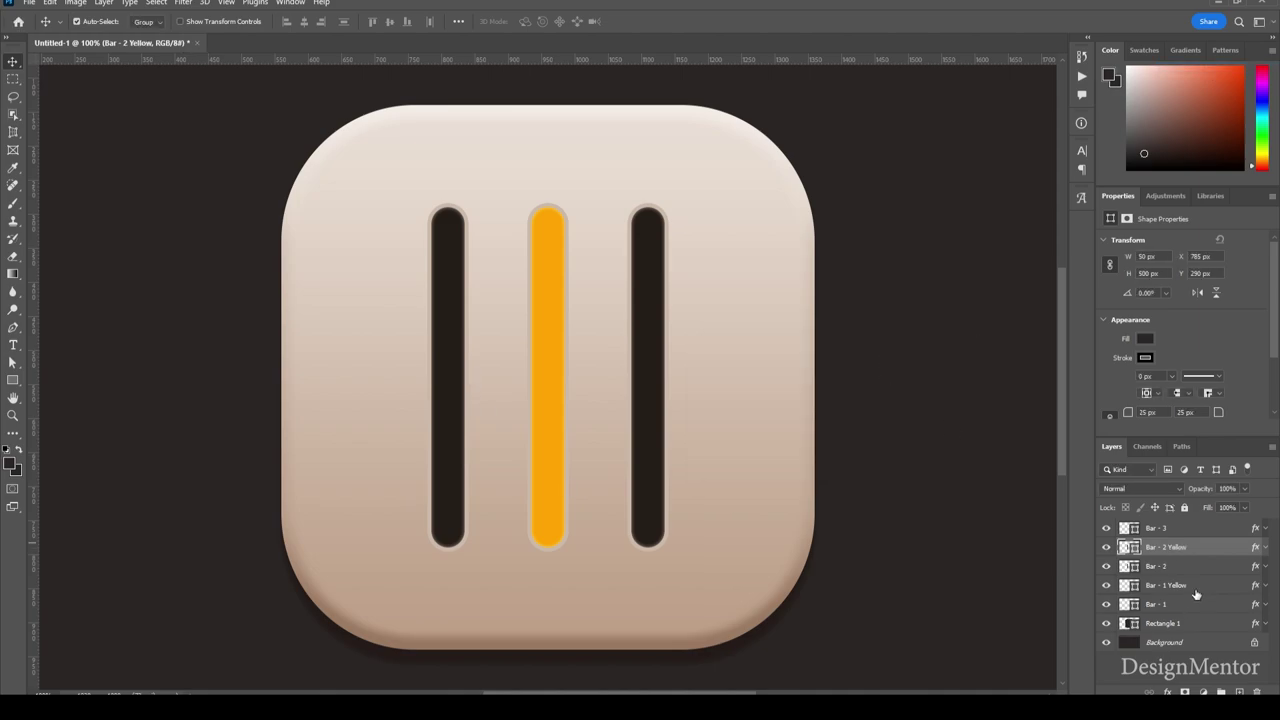
Paste Bar - 1 Yellow's orange style onto Bar - 2 Yellow, rasterize it, and trim its upper part.
right_click(1196, 586)
click(1218, 364)
click(1187, 549)
right_click(1187, 549)
click(1205, 337)
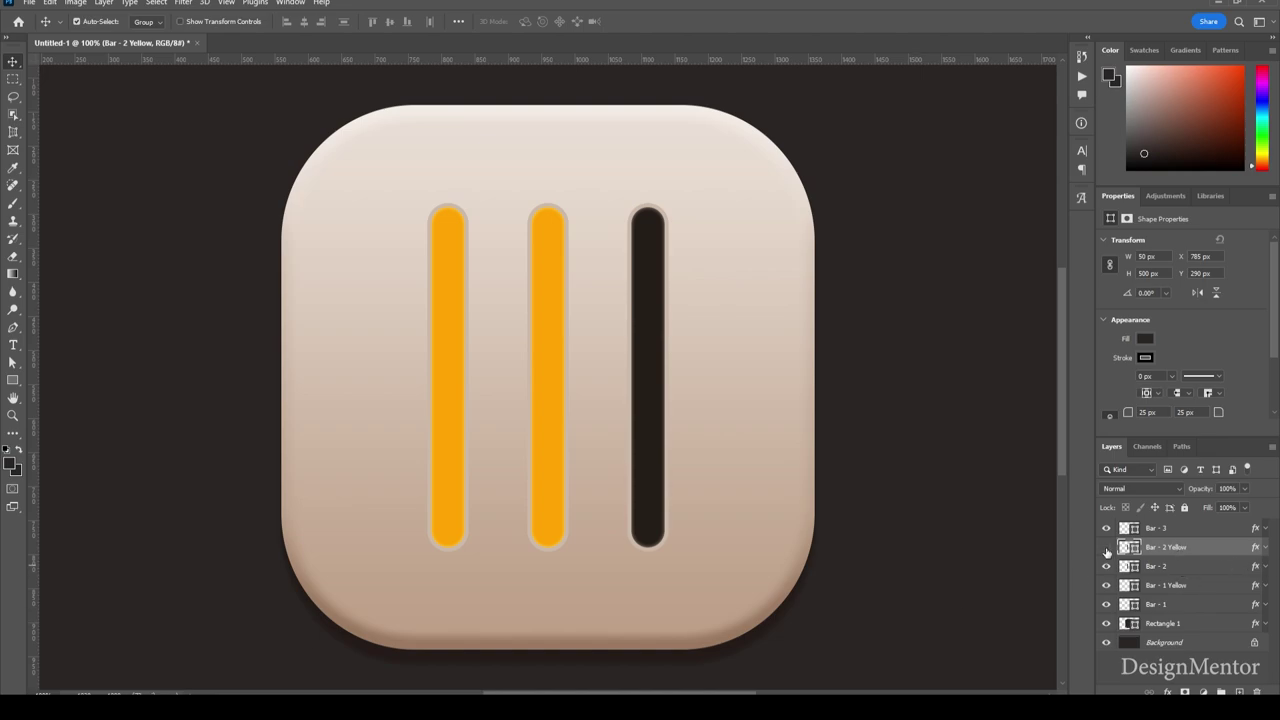
right_click(1184, 548)
click(1200, 228)
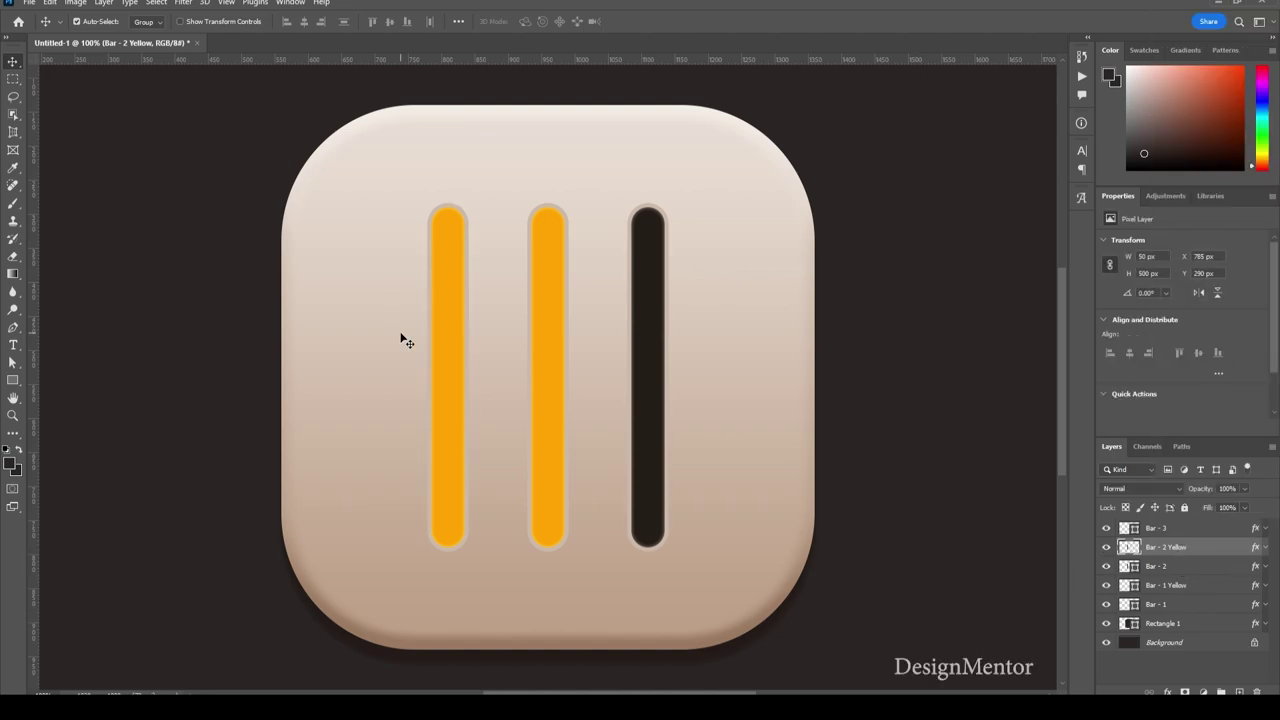
key(ctrl+d)
Create an 80 × 100 px rounded rectangle on the left bar where its orange fill ends.
click(13, 381)
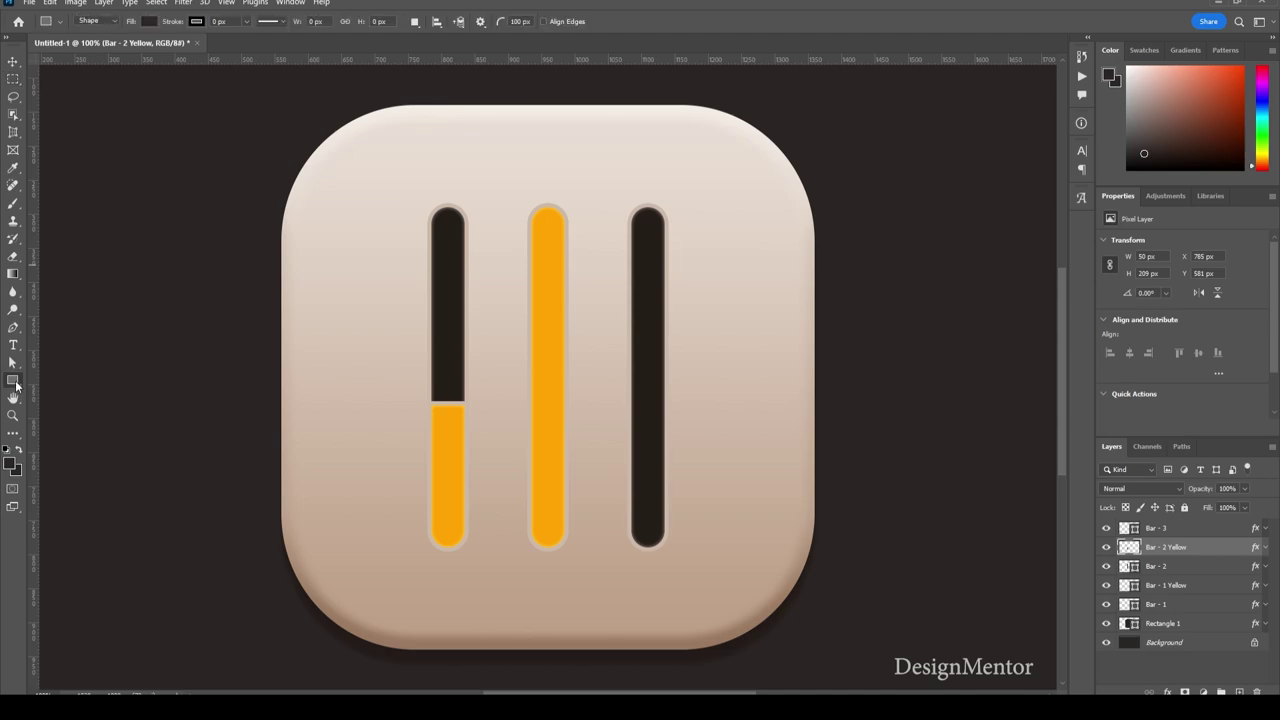
click(59, 384)
click(451, 368)
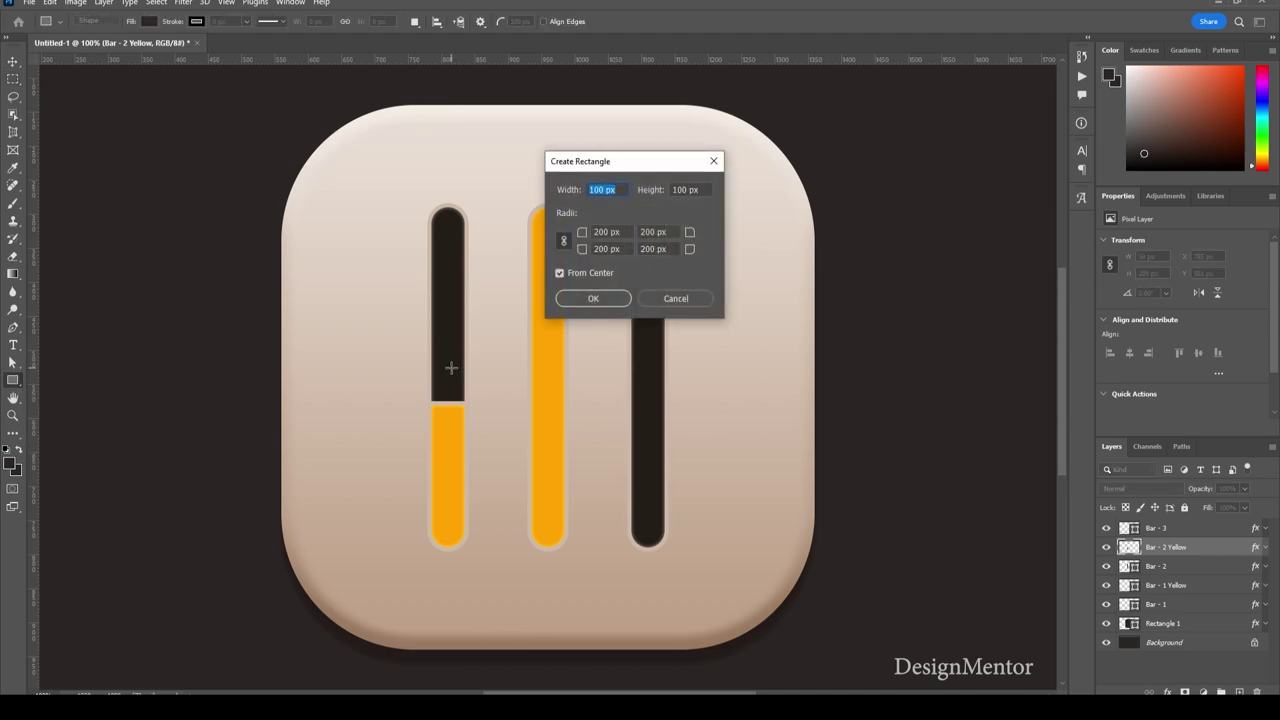
text(80)
key(Tab)
text(1)
key(Return)
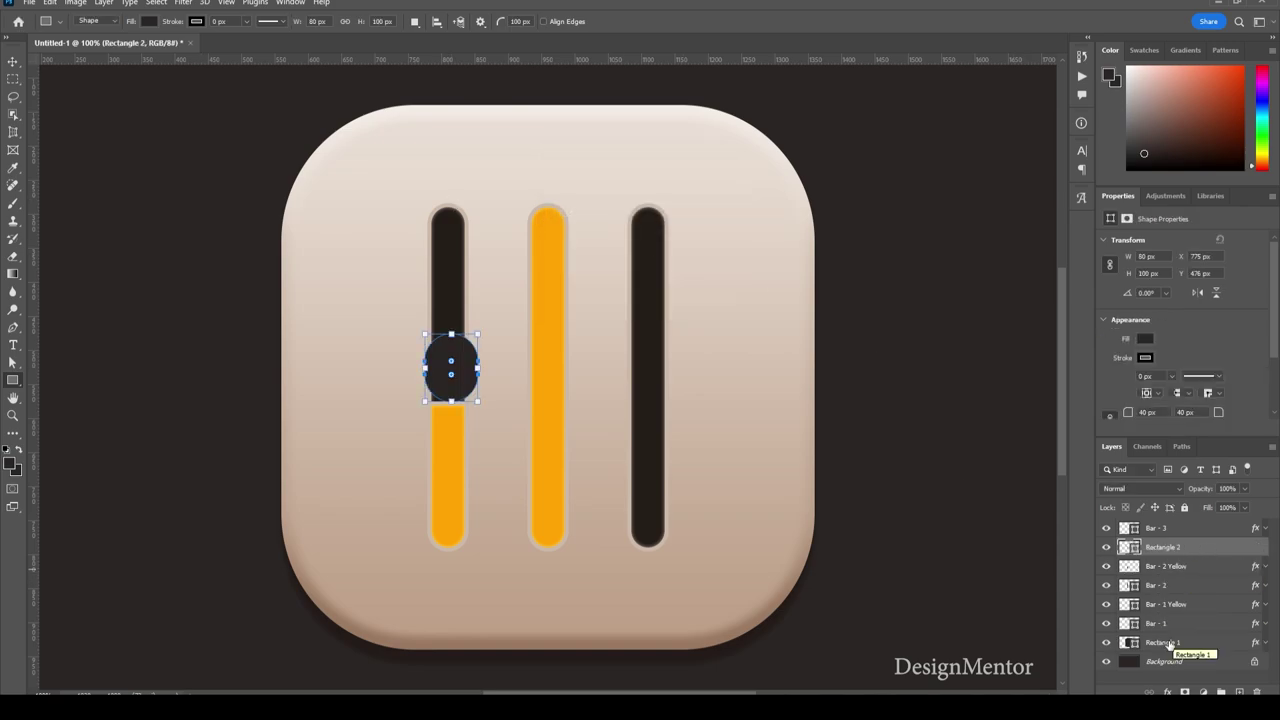
right_click(1170, 645)
click(1200, 424)
Rename the knob Switch - 1 at the top of the stack, paste the copied style, and lower it to the fill edge.
click(1172, 566)
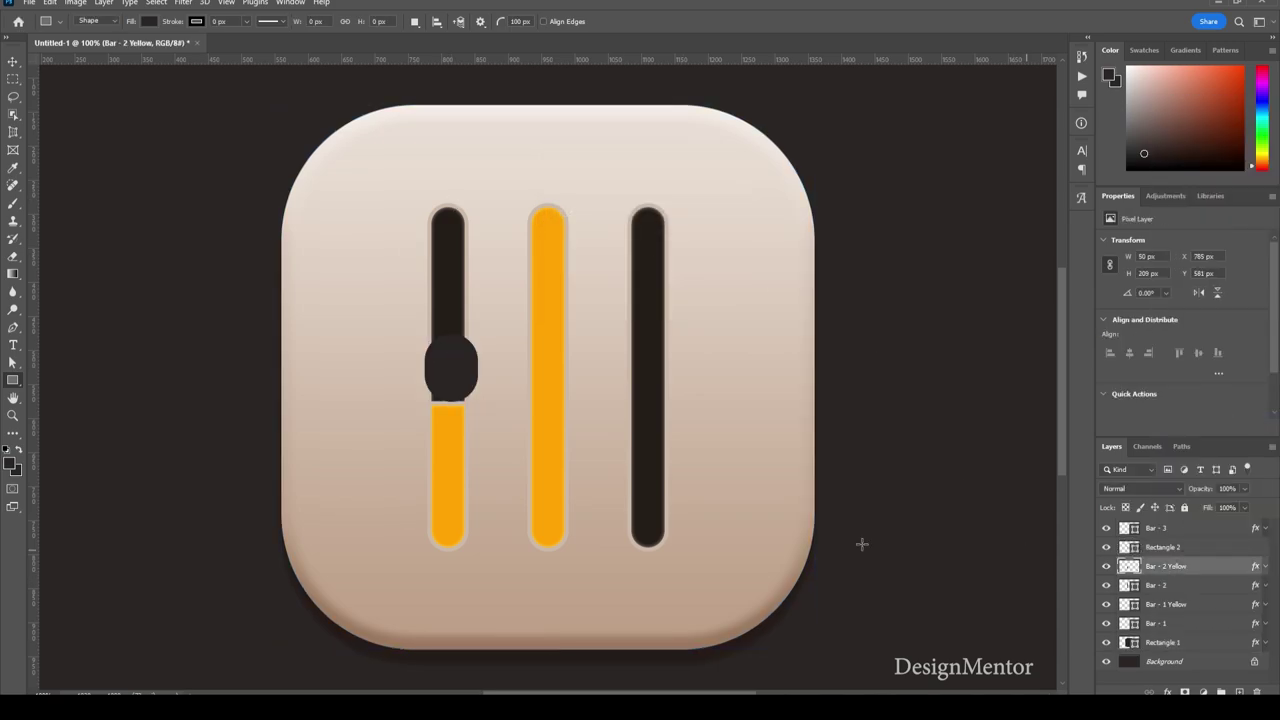
key(v)
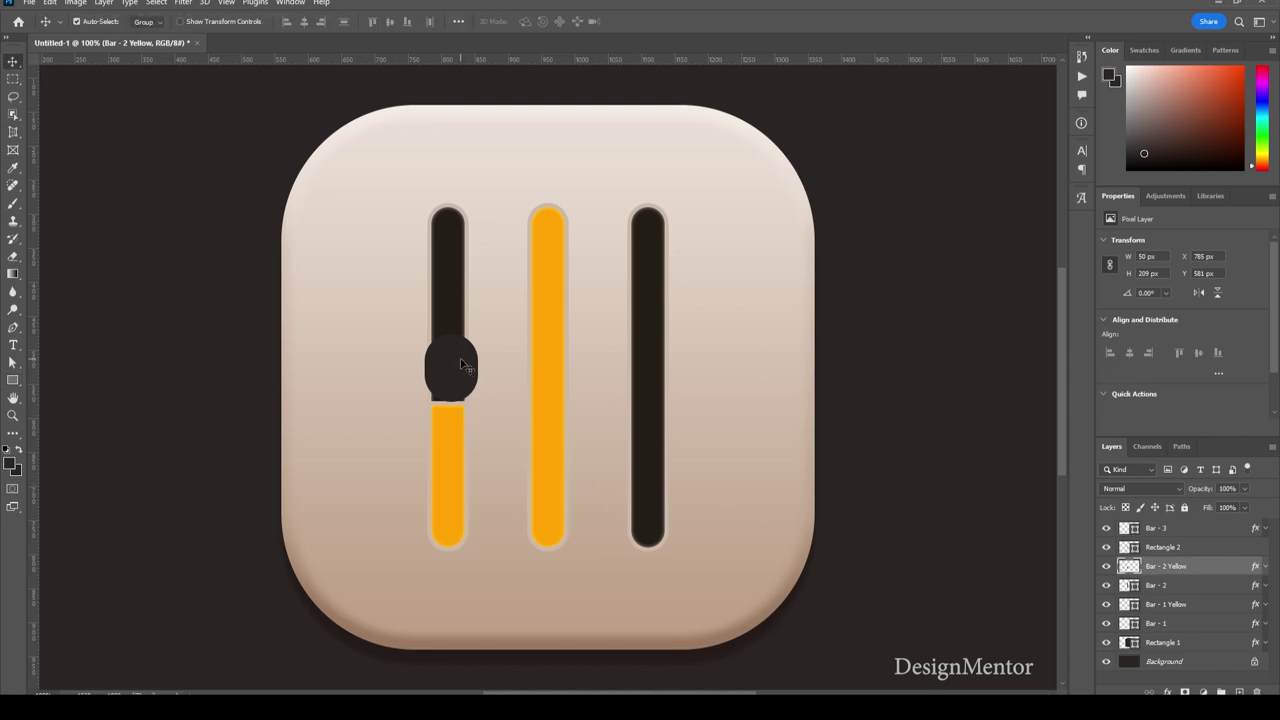
right_click(497, 370)
click(497, 368)
drag(1160, 547, 1182, 530)
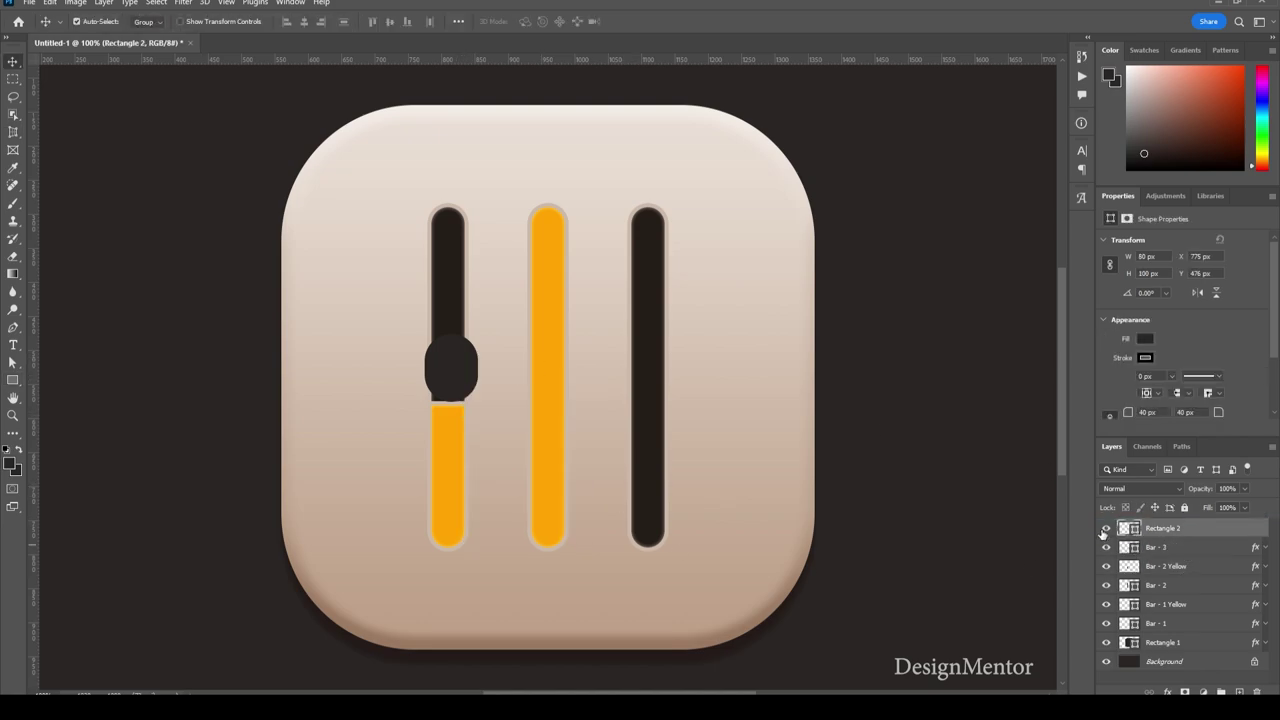
double_click(1164, 528)
text(Sw)
text( 1)
key(Return)
right_click(1166, 533)
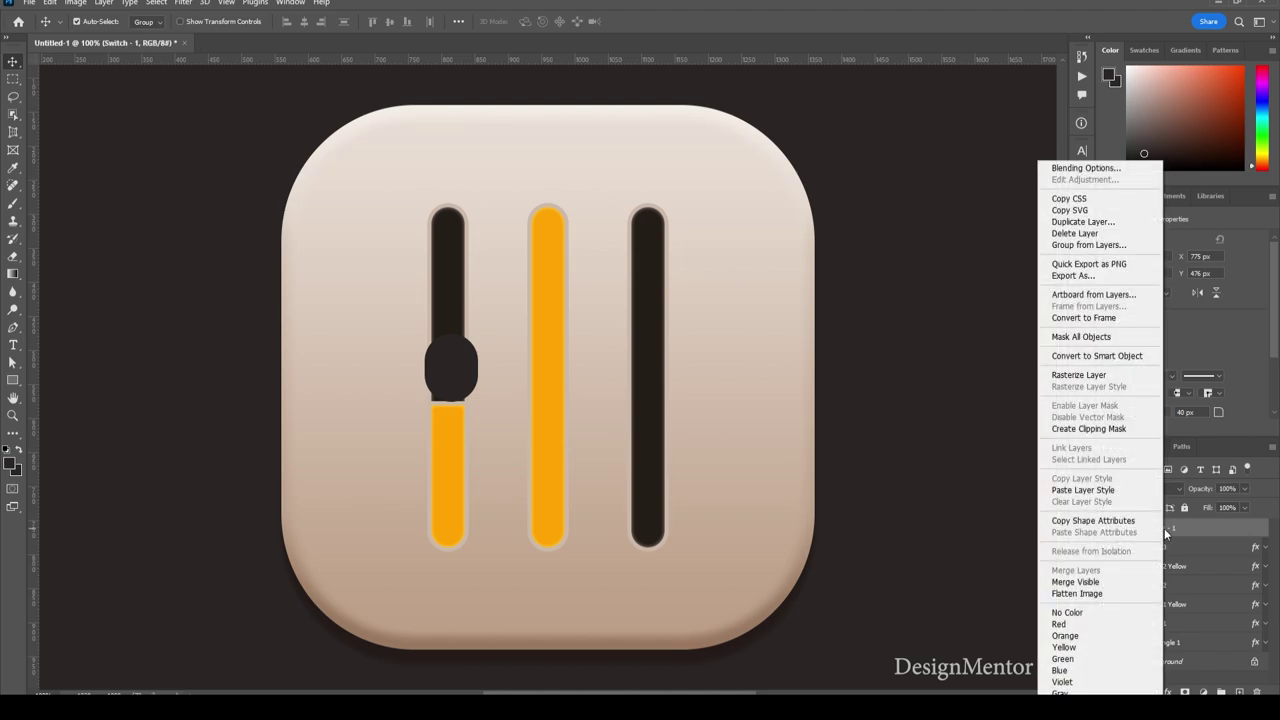
click(1095, 490)
drag(465, 381, 458, 413)
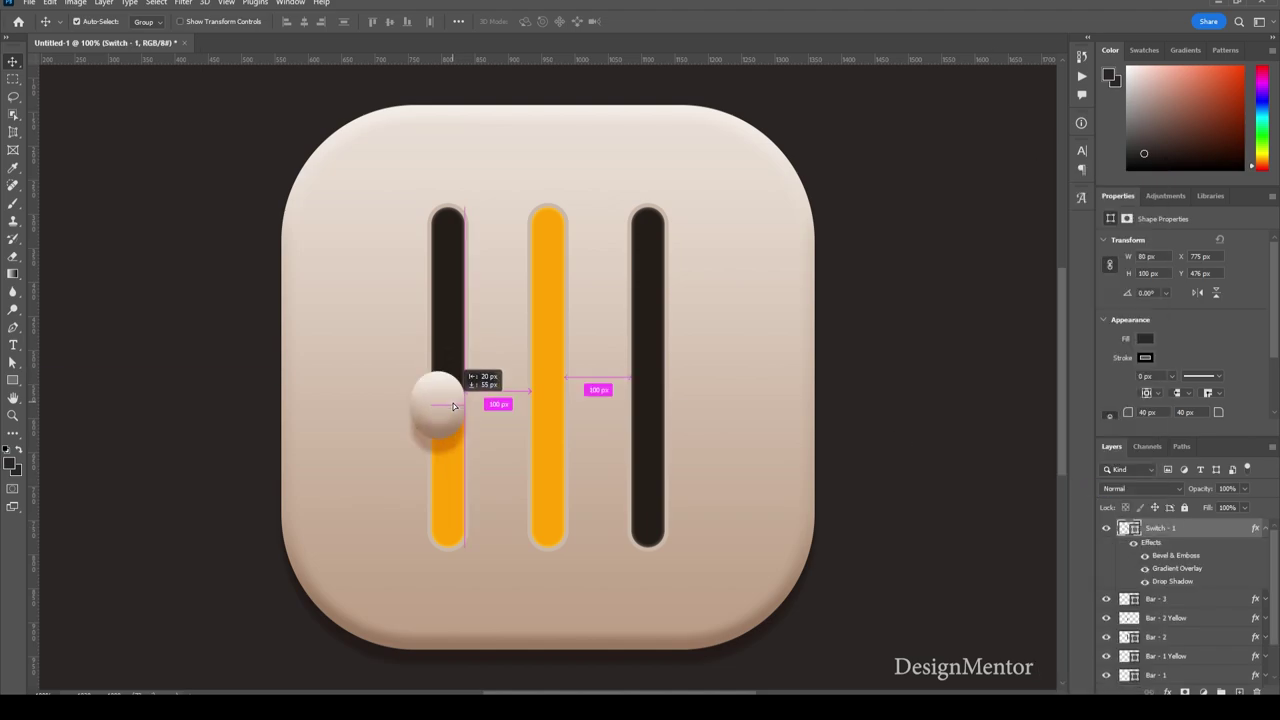
Set the knob's Drop Shadow distance to 4 and Bevel size to 7 px.
right_click(1166, 528)
click(1120, 166)
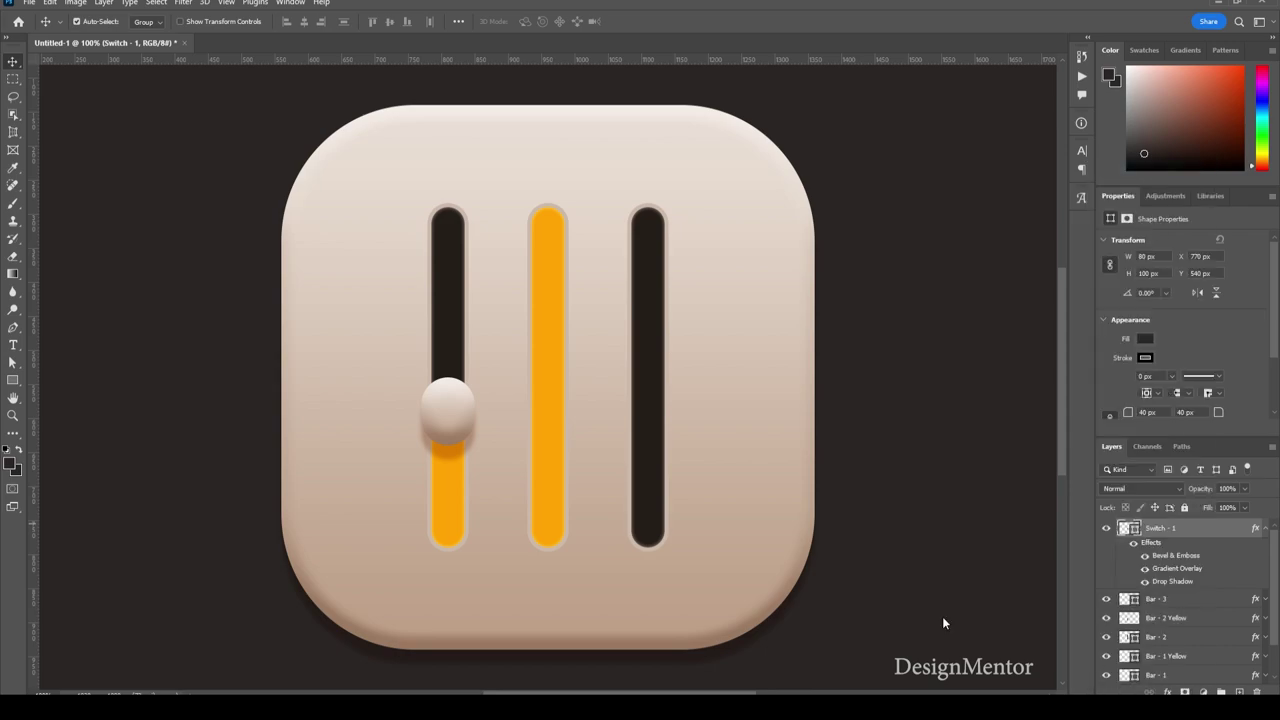
click(767, 540)
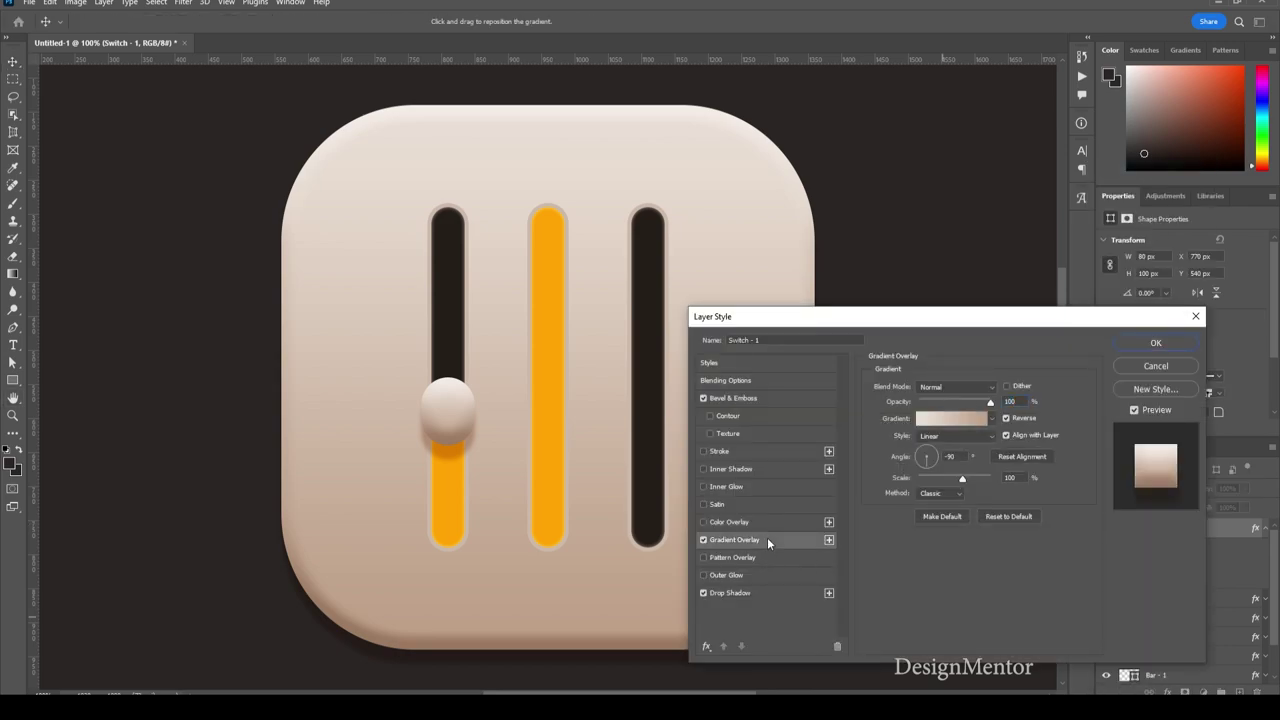
click(748, 592)
drag(931, 449, 920, 449)
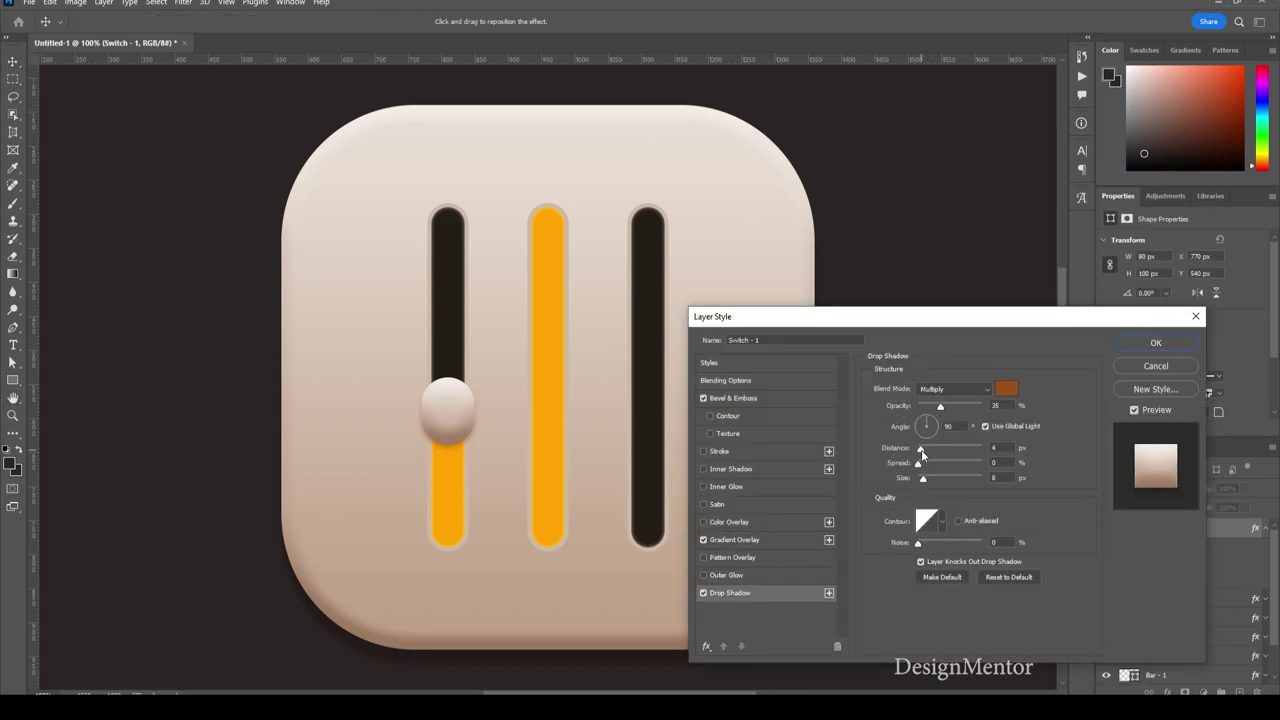
click(790, 398)
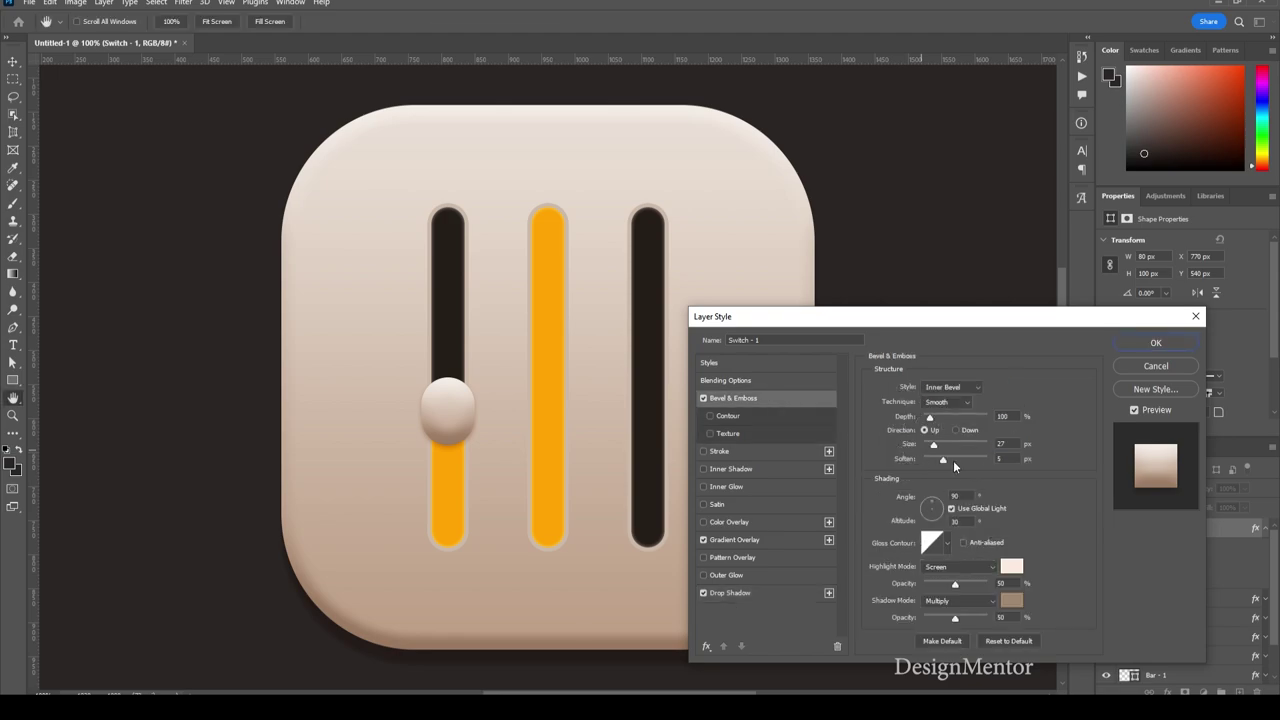
drag(933, 444, 928, 446)
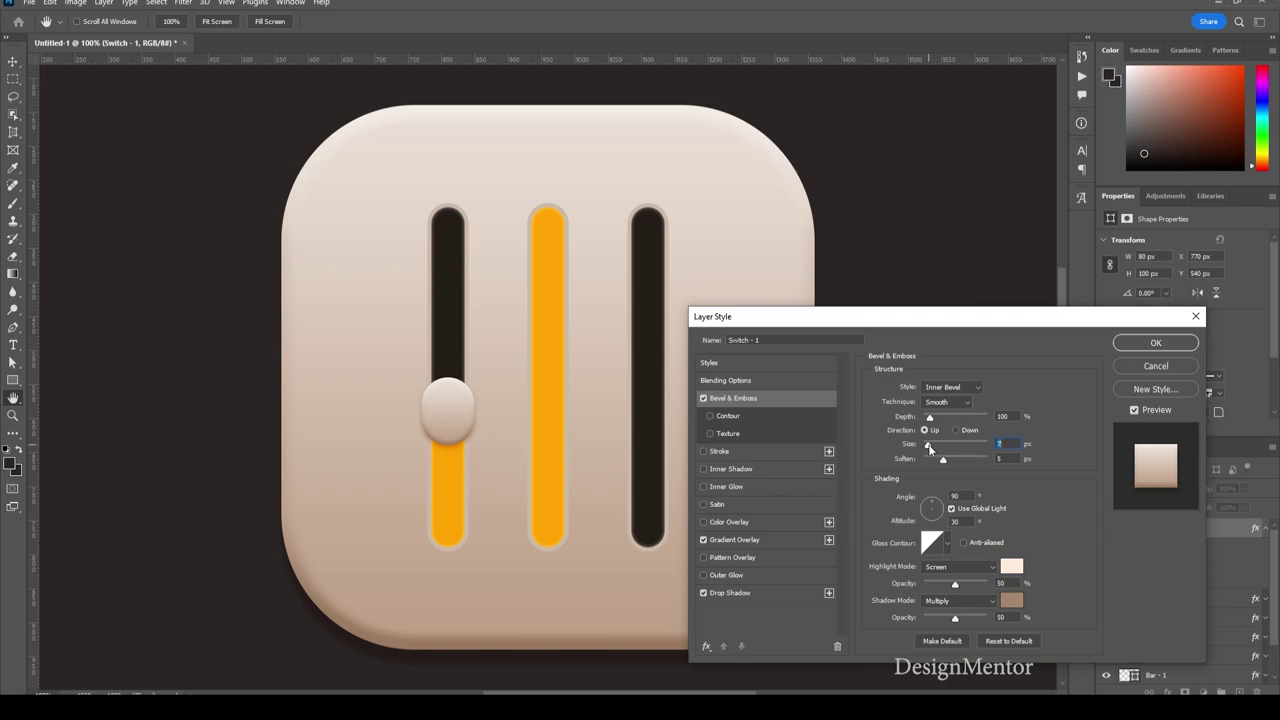
click(1150, 343)
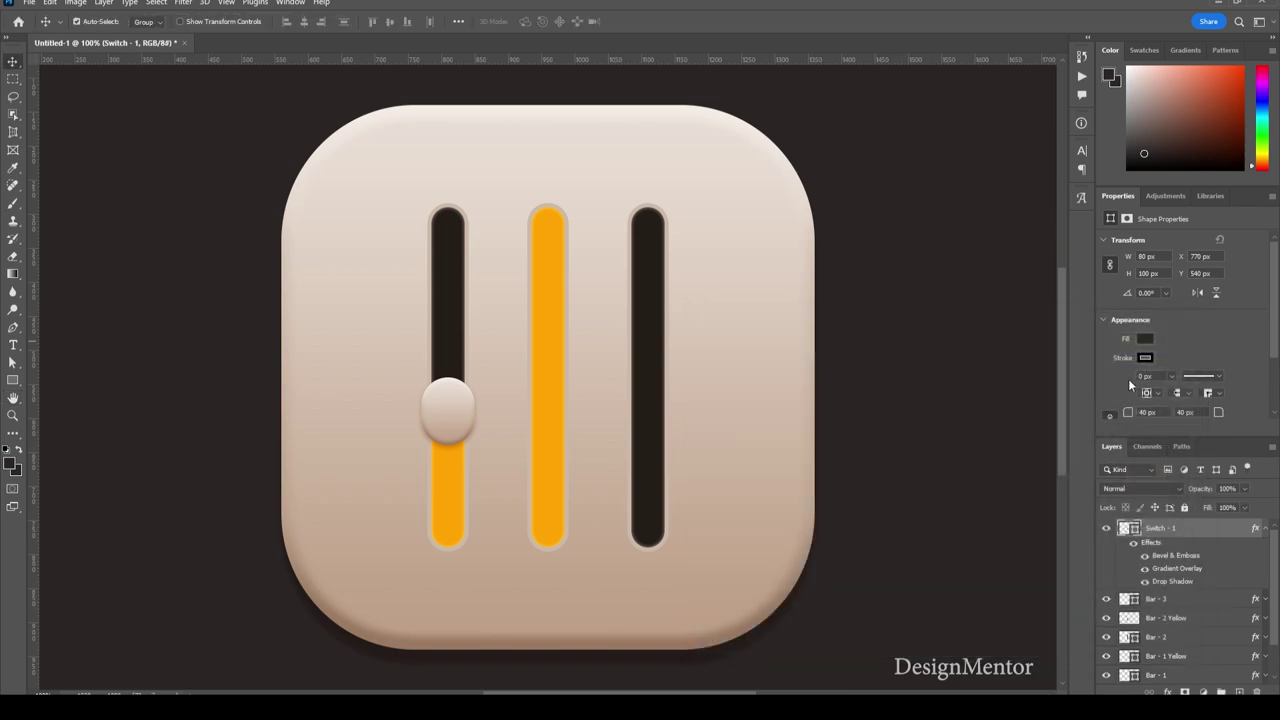
click(1264, 528)
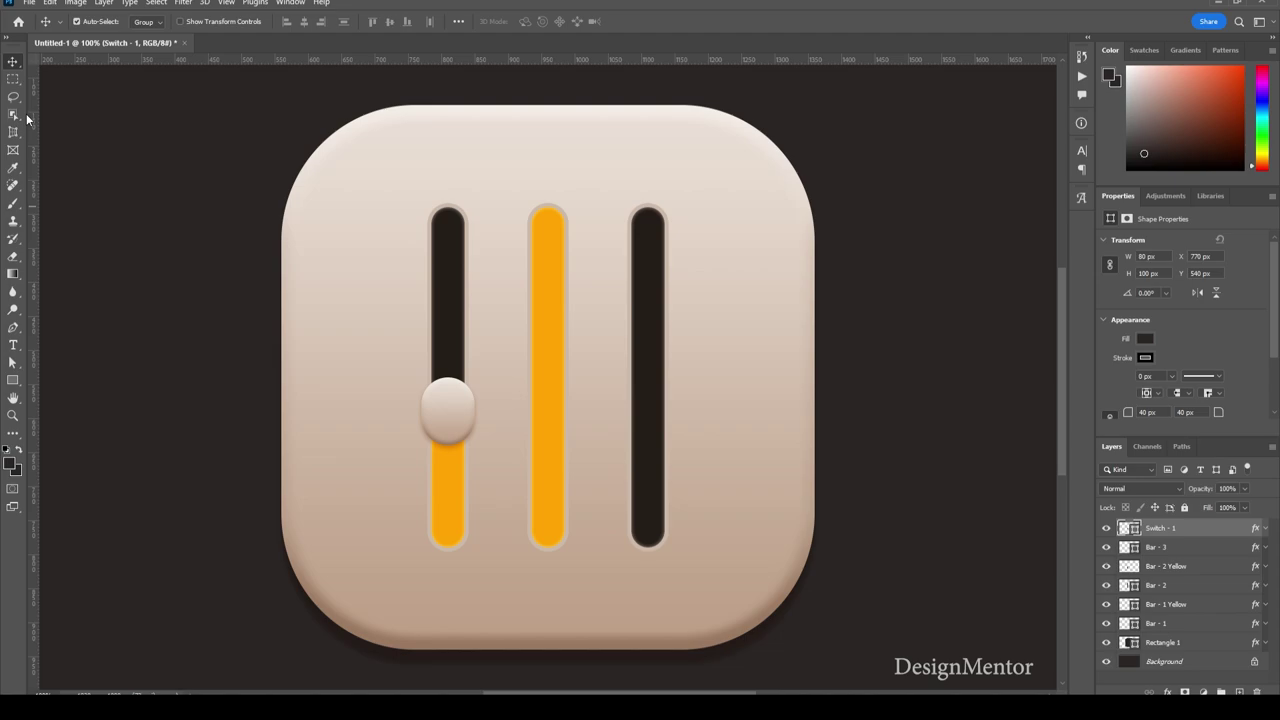
Create a tiny 9 px grip-dot layer on the knob, sampling colour from the middle orange bar.
key(m)
drag(437, 397, 439, 399)
key(ctrl+j)
key(i)
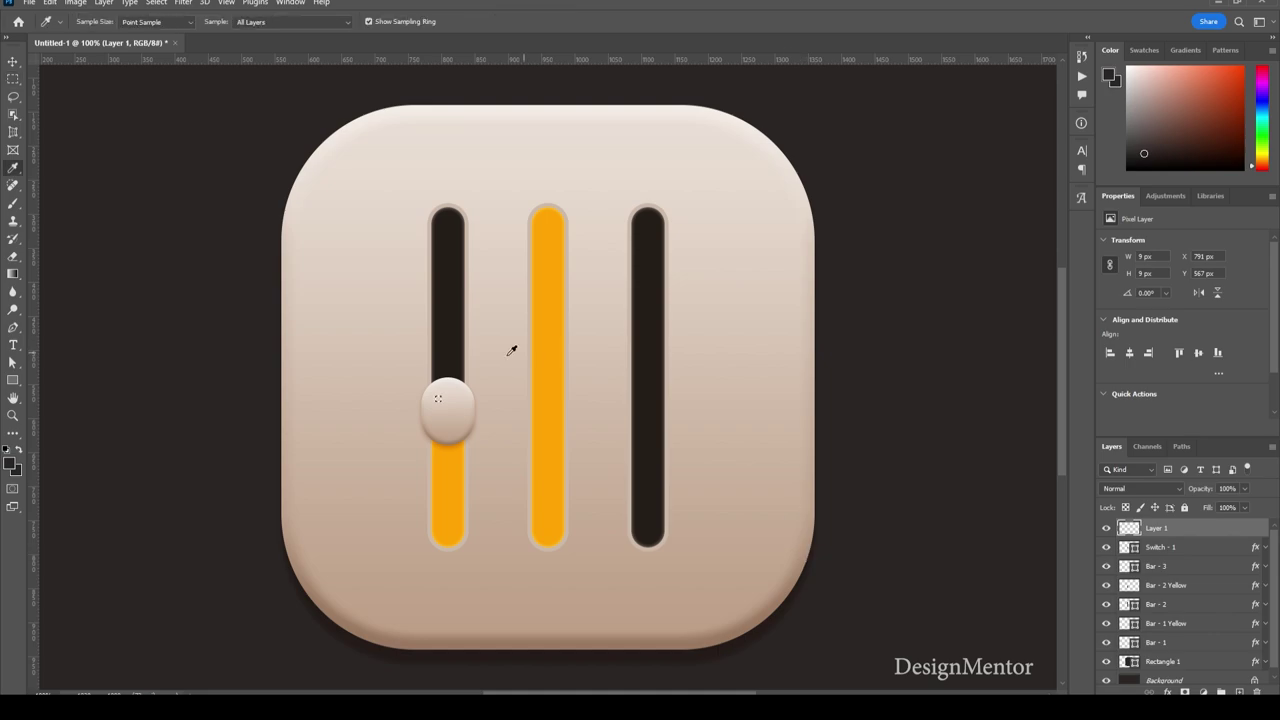
click(548, 352)
key(ctrl+d)
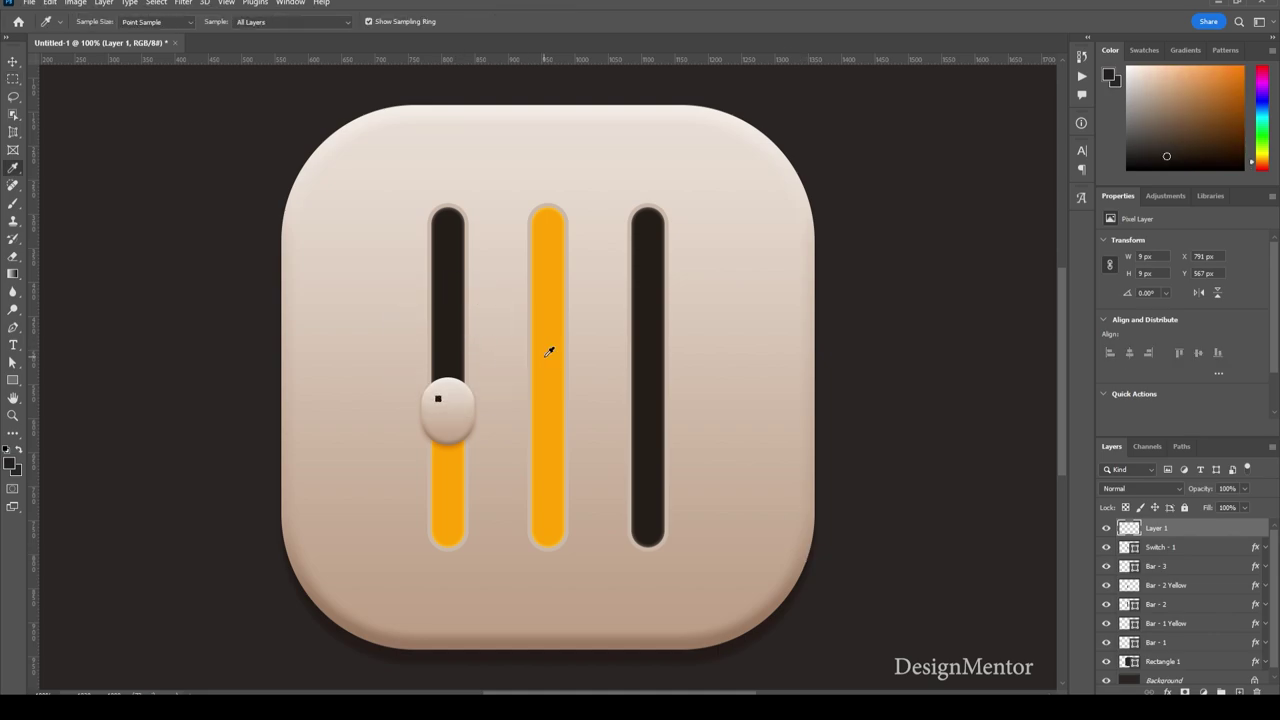
key(v)
key(ctrl+j)
key(shift+Right)
key(Right)
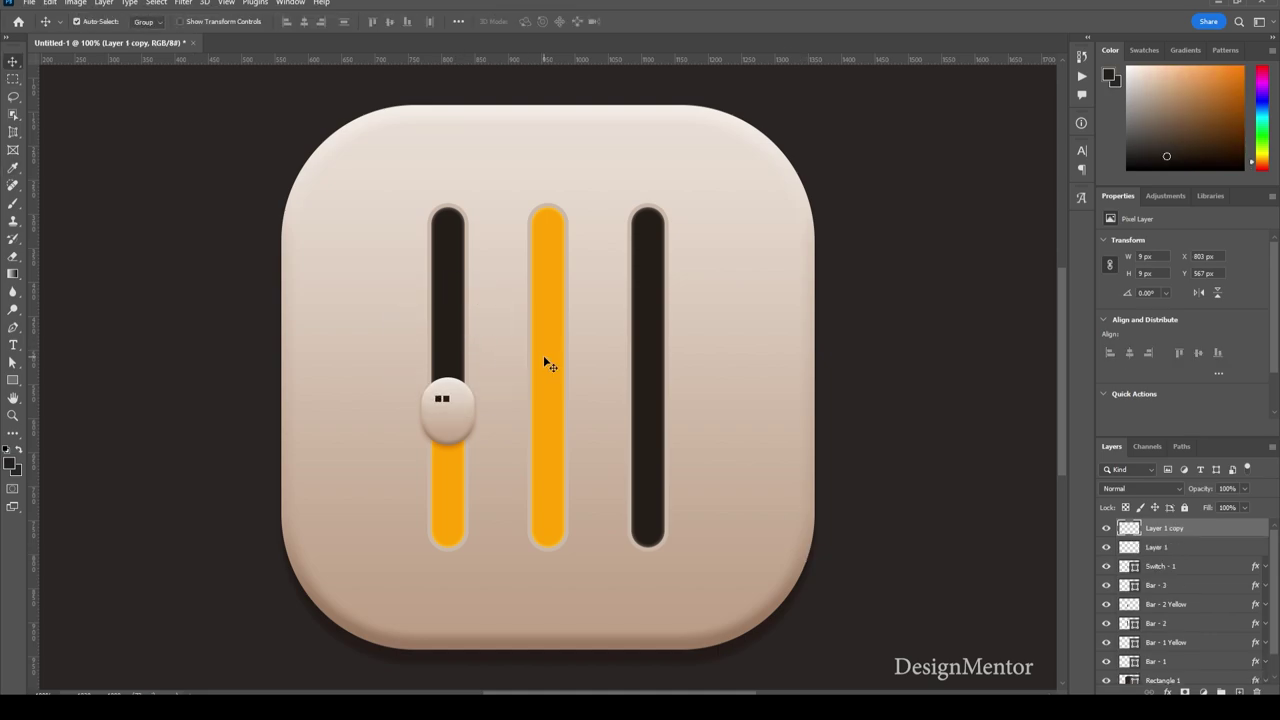
key(Delete)
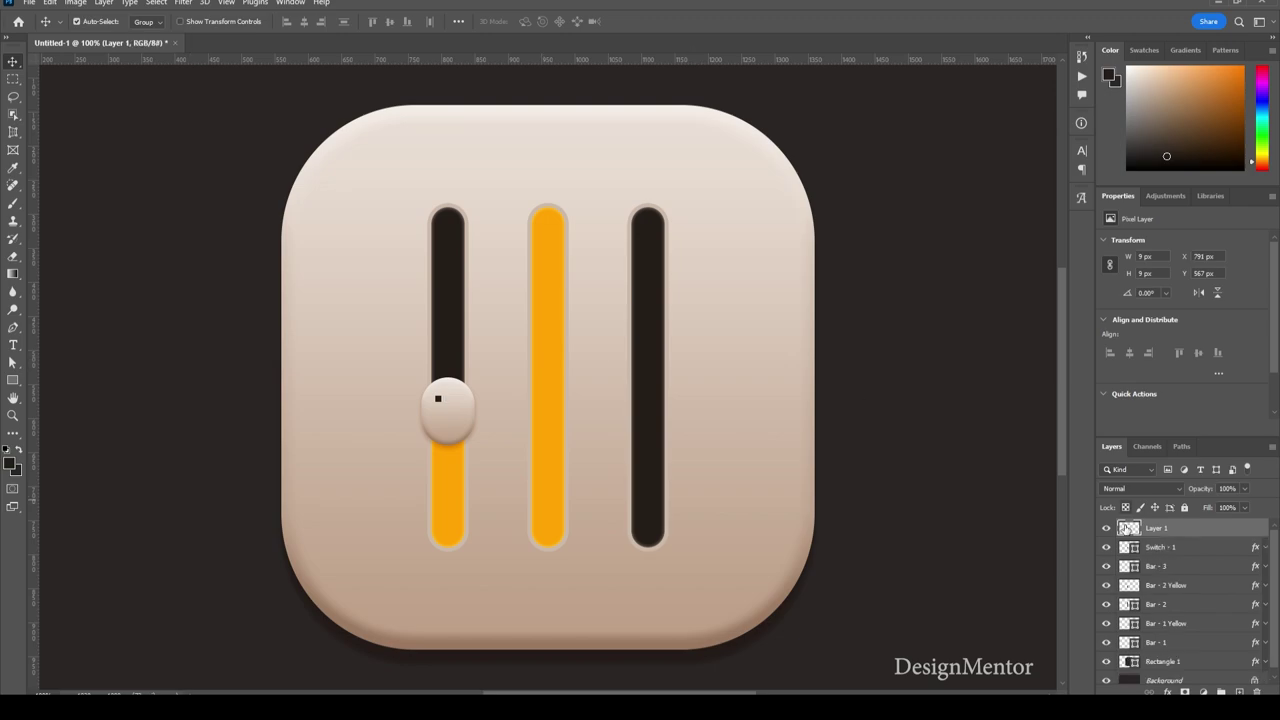
Give the grip dot a gradient overlay with its left stop darkened to 9b7556.
right_click(1160, 530)
click(1080, 168)
click(751, 537)
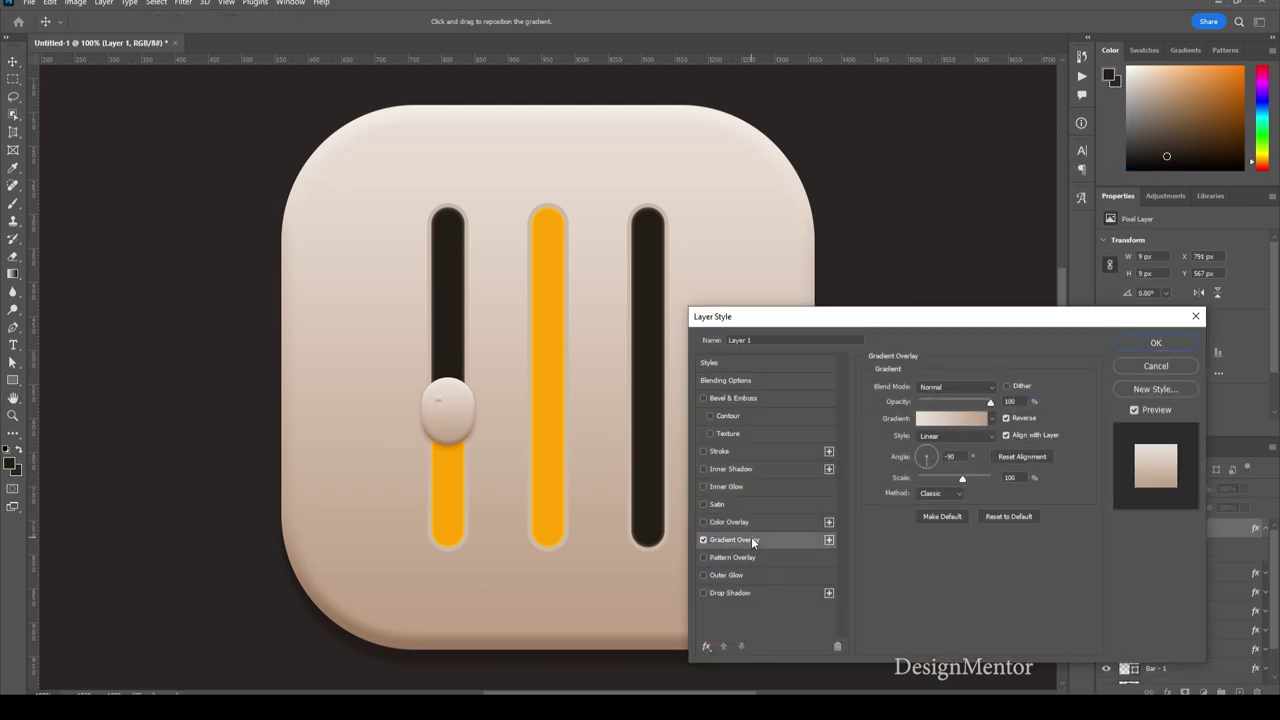
click(946, 425)
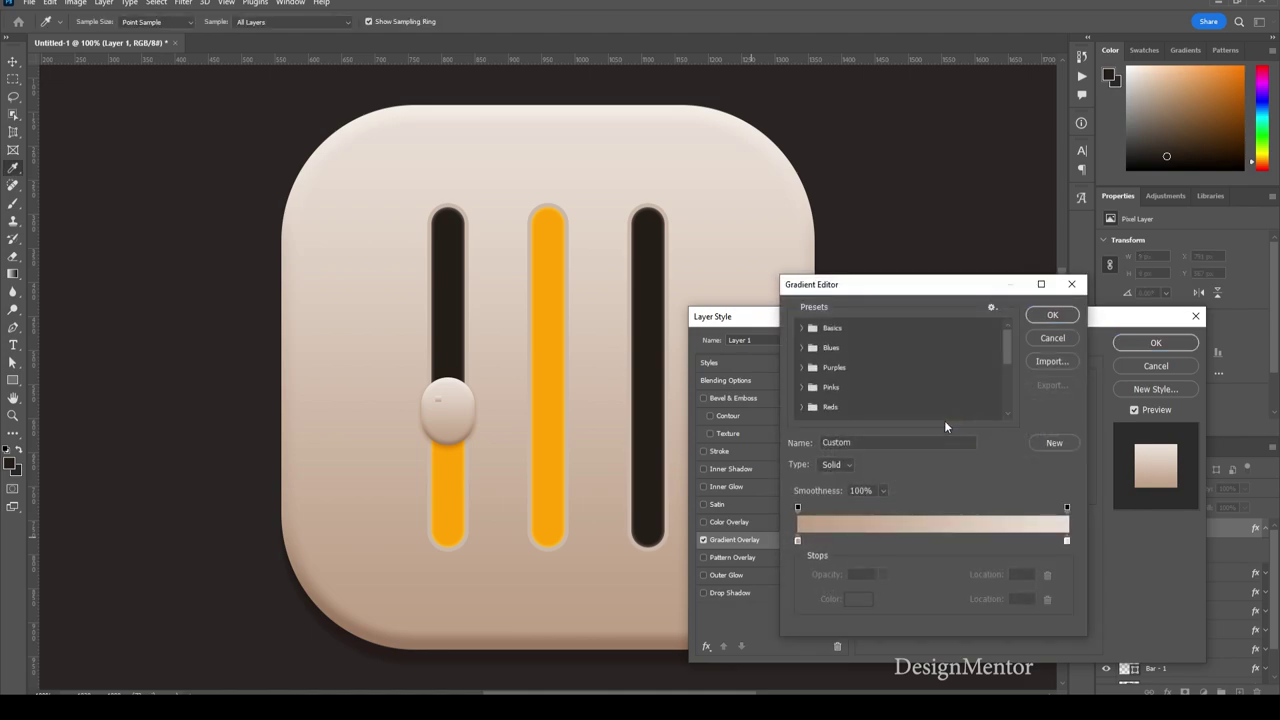
click(801, 541)
click(857, 599)
click(822, 495)
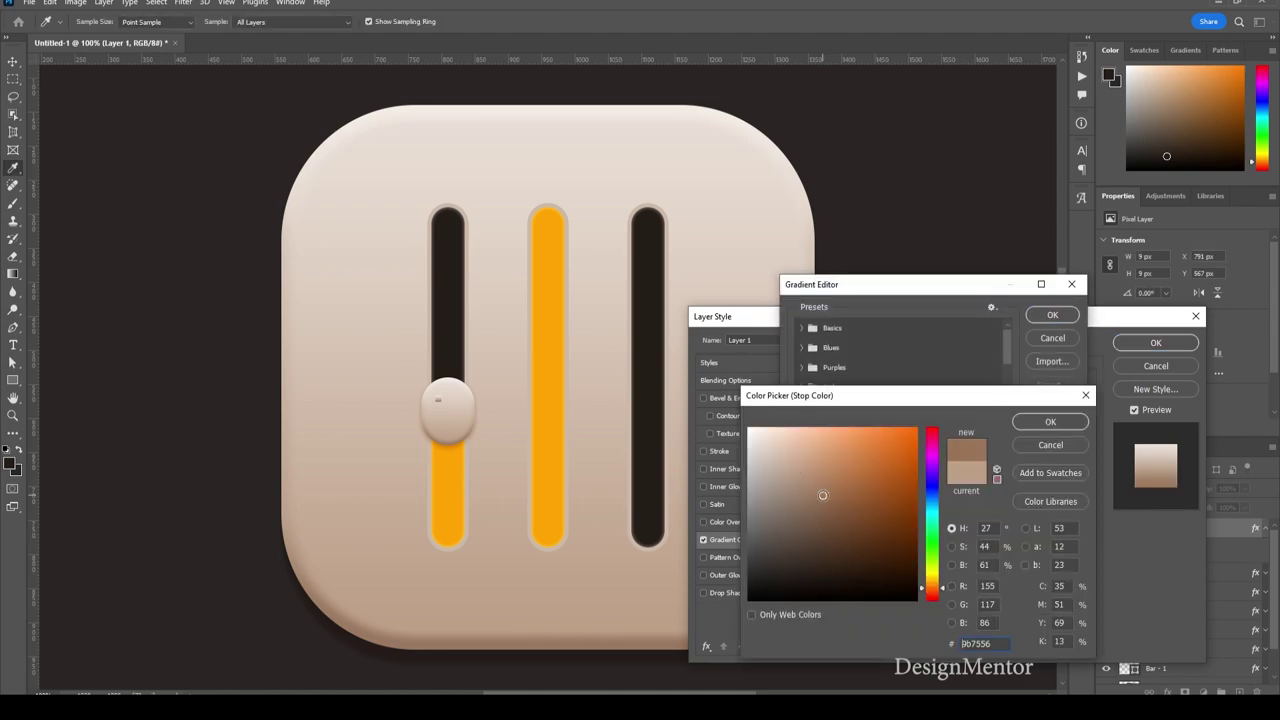
click(1050, 421)
click(1052, 315)
click(1155, 342)
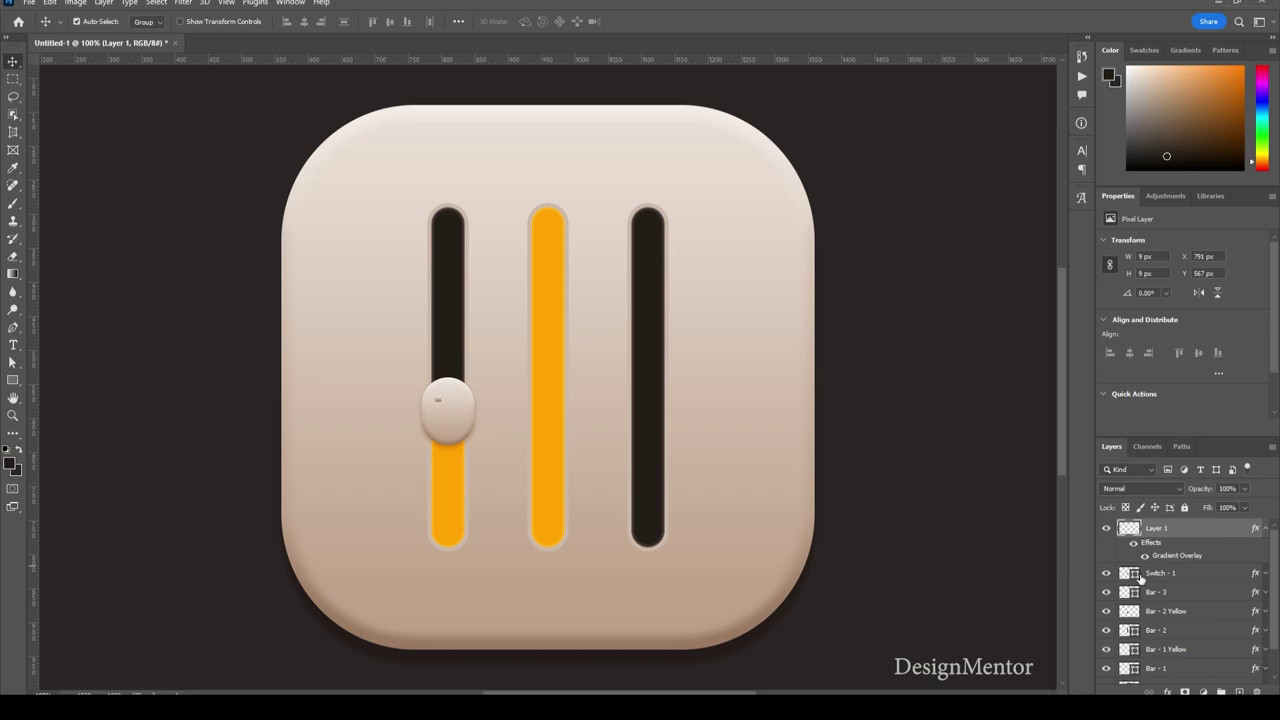
Duplicate the grip dot twice, nudging each copy right, to make three dashes.
key(ctrl+j)
key(shift+Right)
key(Right)
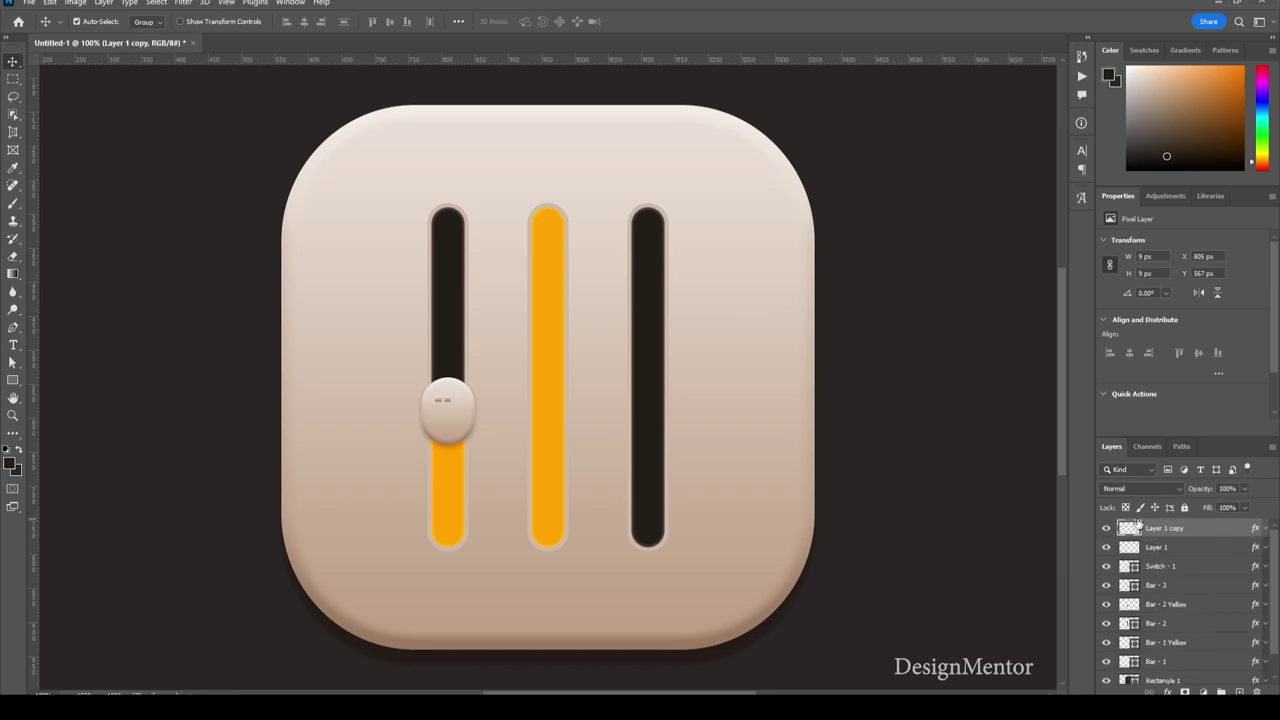
key(ctrl+j)
key(shift+Right)
key(Right)
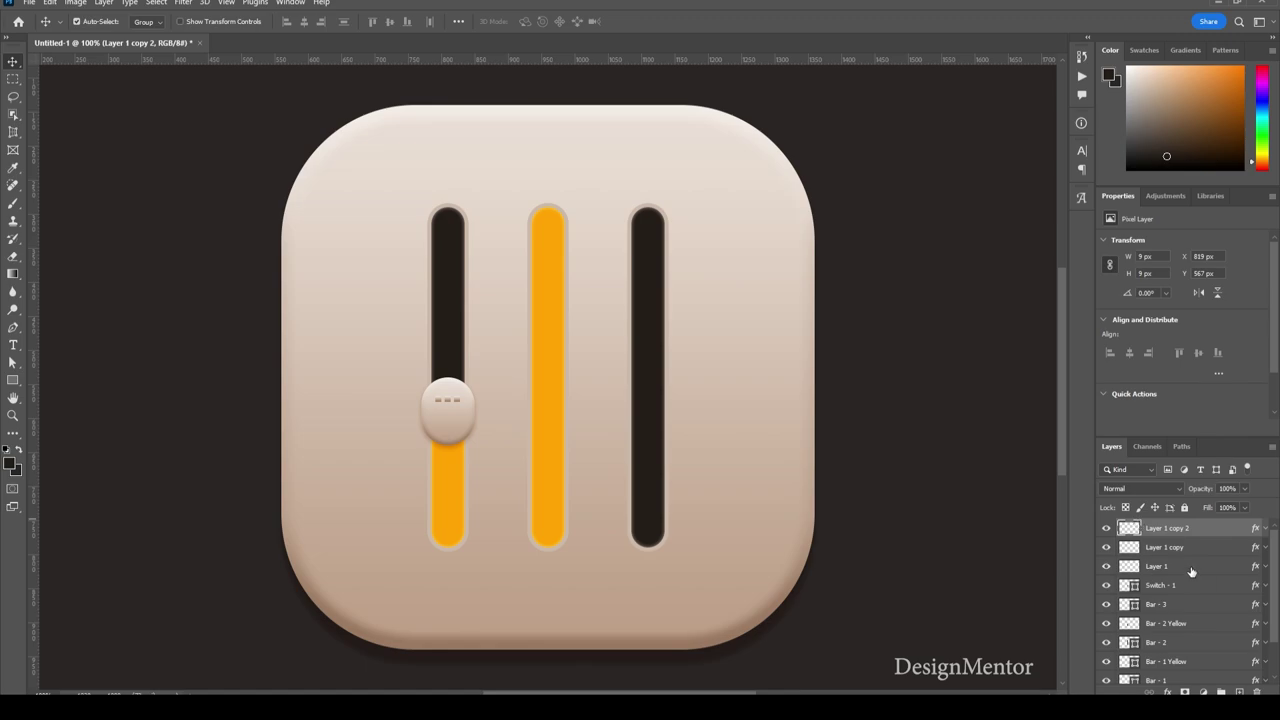
Select the three dot layers and group them as Group 1.
shift+click(1165, 566)
right_click(1184, 530)
key(Escape)
right_click(1185, 535)
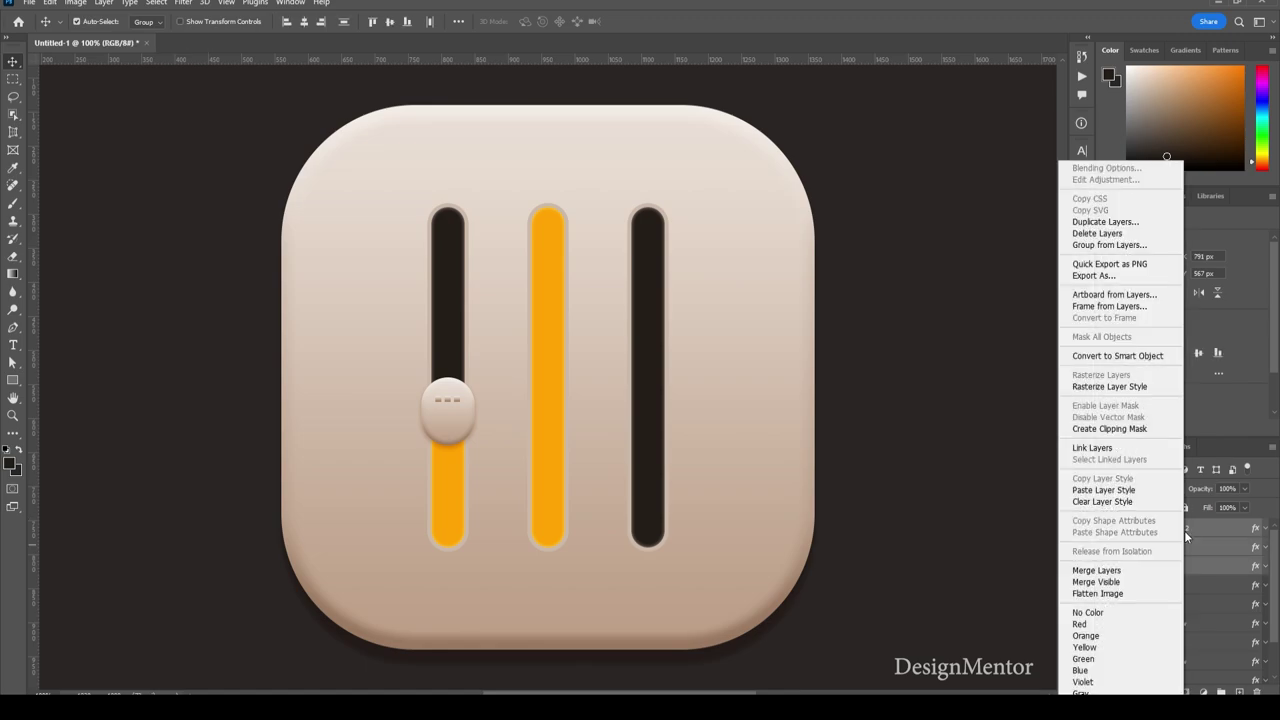
click(1125, 246)
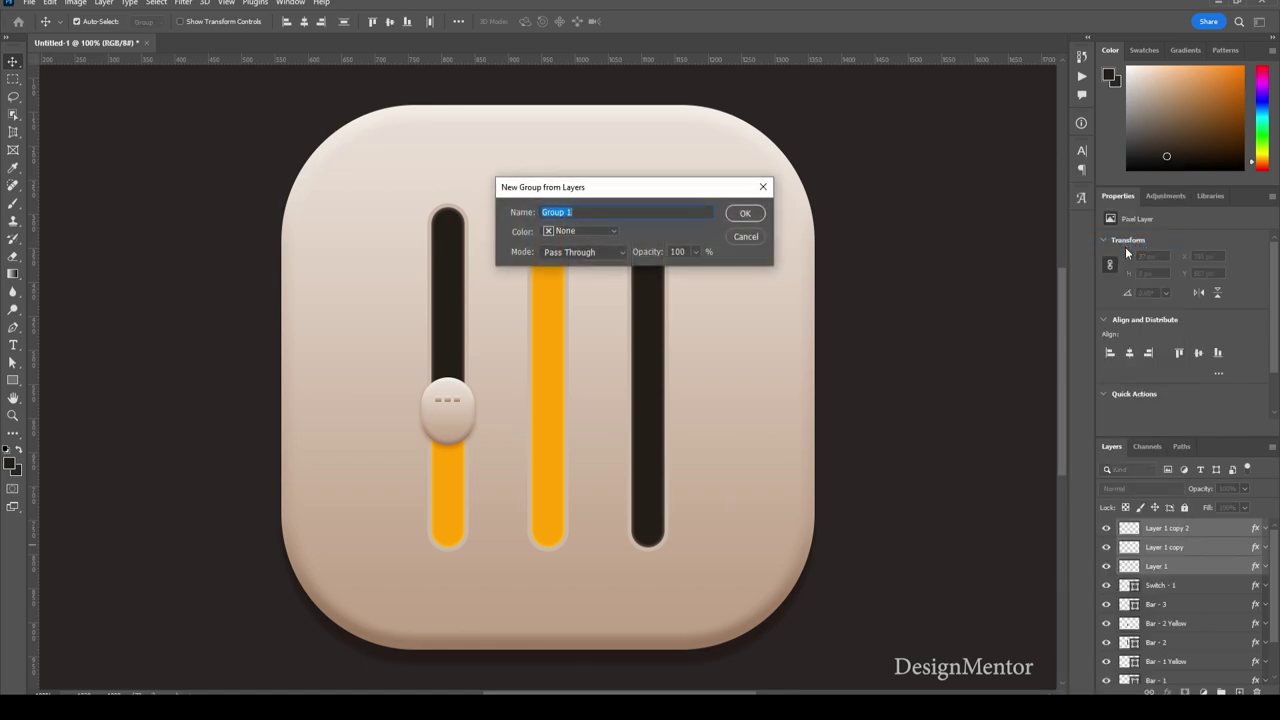
click(742, 214)
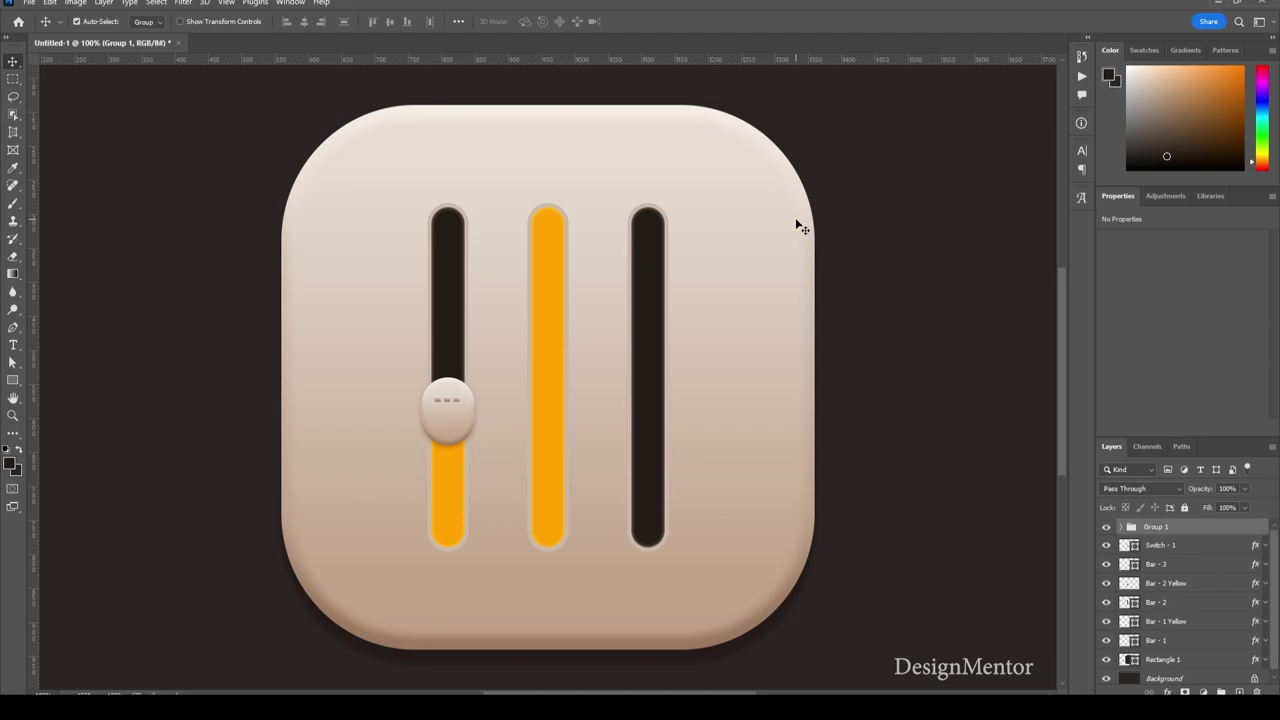
Duplicate the grip-dot group twice and group the three copies as 'Group Grips'.
key(ctrl+j)
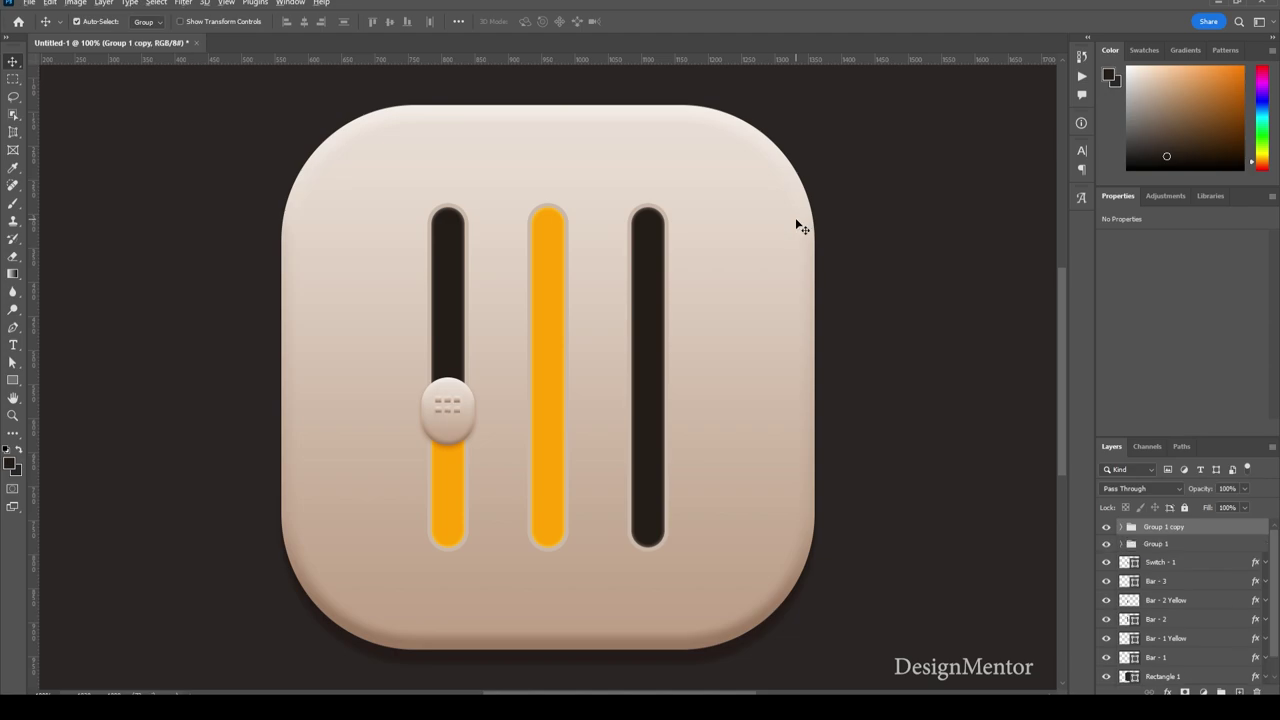
key(ctrl+j)
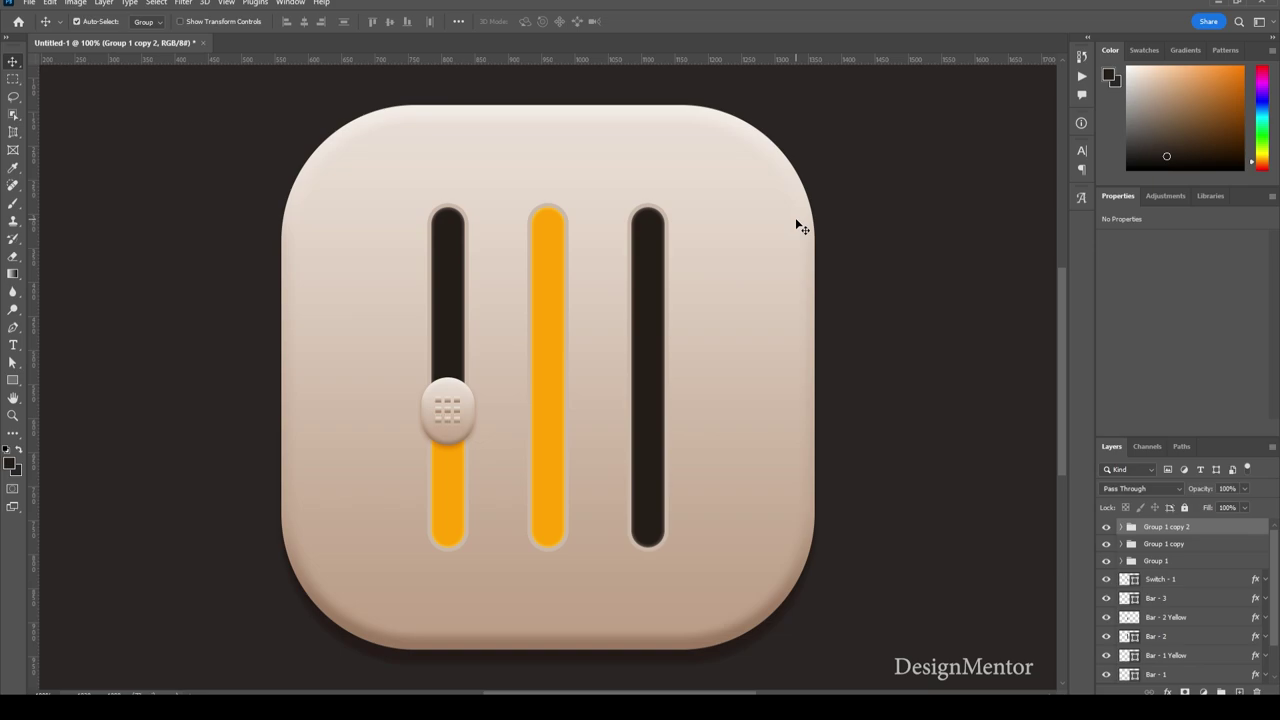
click(1168, 561)
shift+click(1168, 527)
right_click(1168, 534)
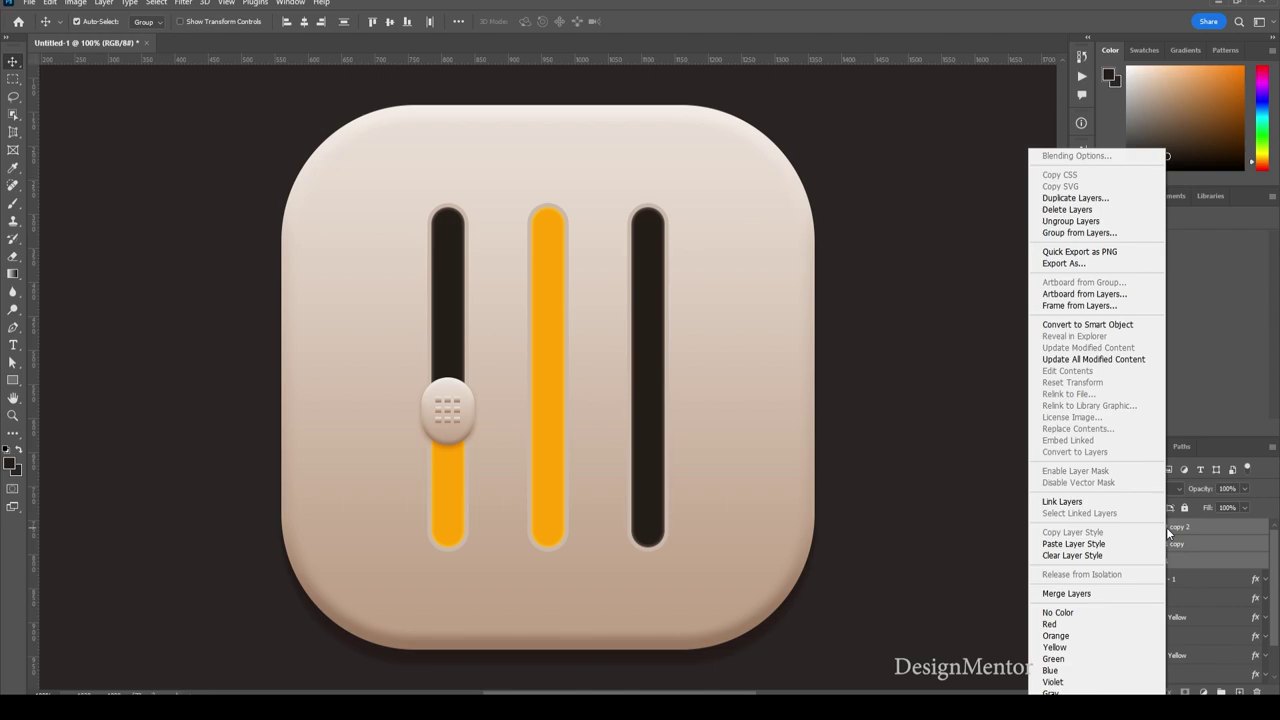
click(1099, 234)
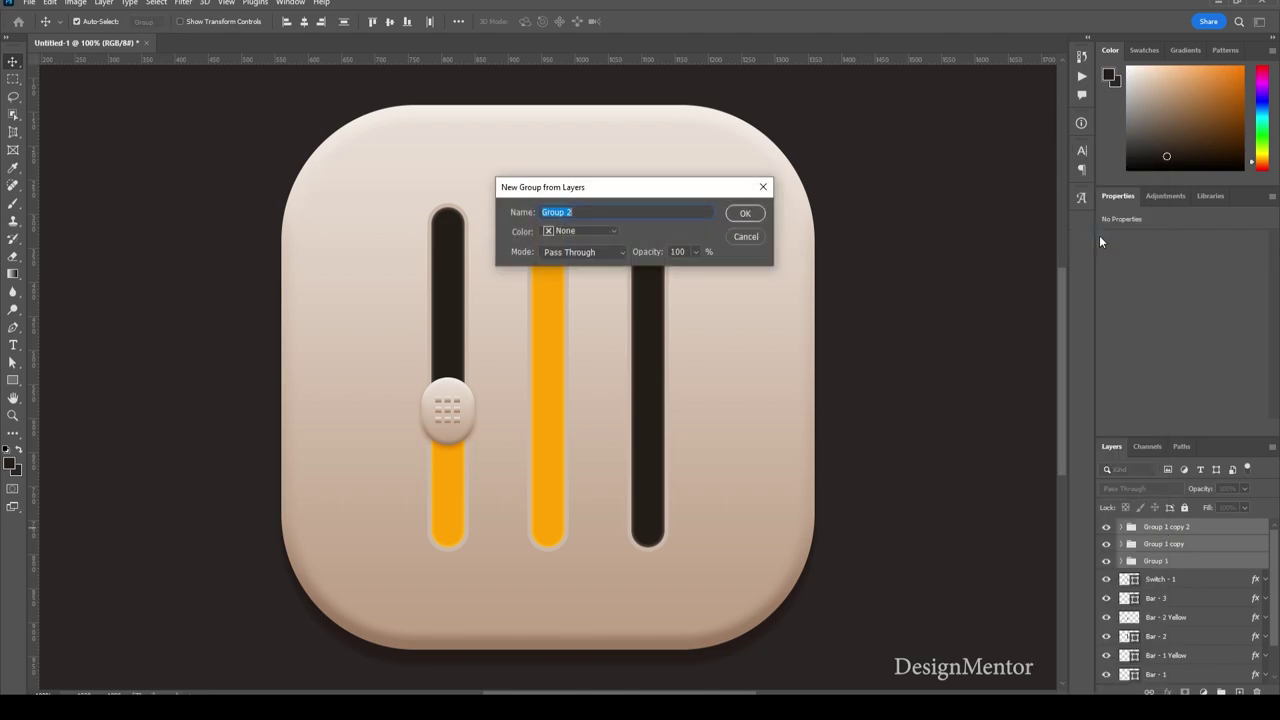
click(603, 212)
key(BackSpace)
text(Grips)
key(Return)
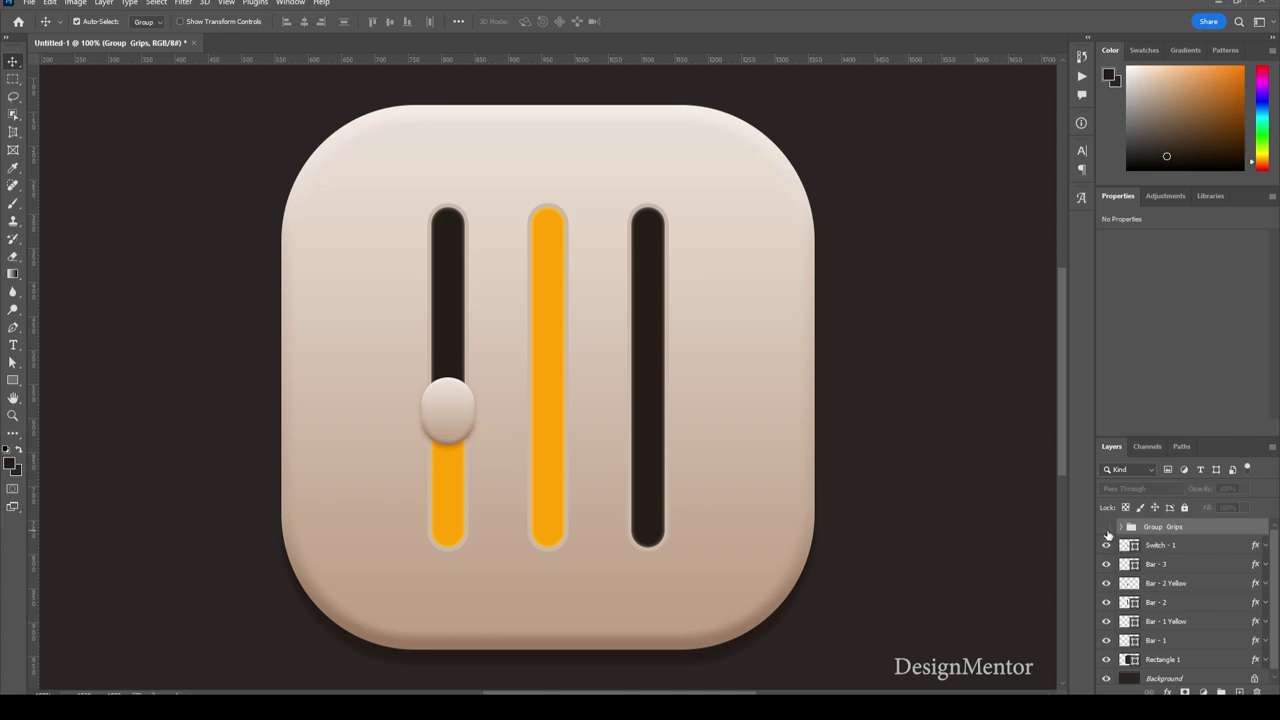
Show the grips and group them with the Switch - 1 knob as 'Switch 1'.
click(1106, 527)
click(1175, 548)
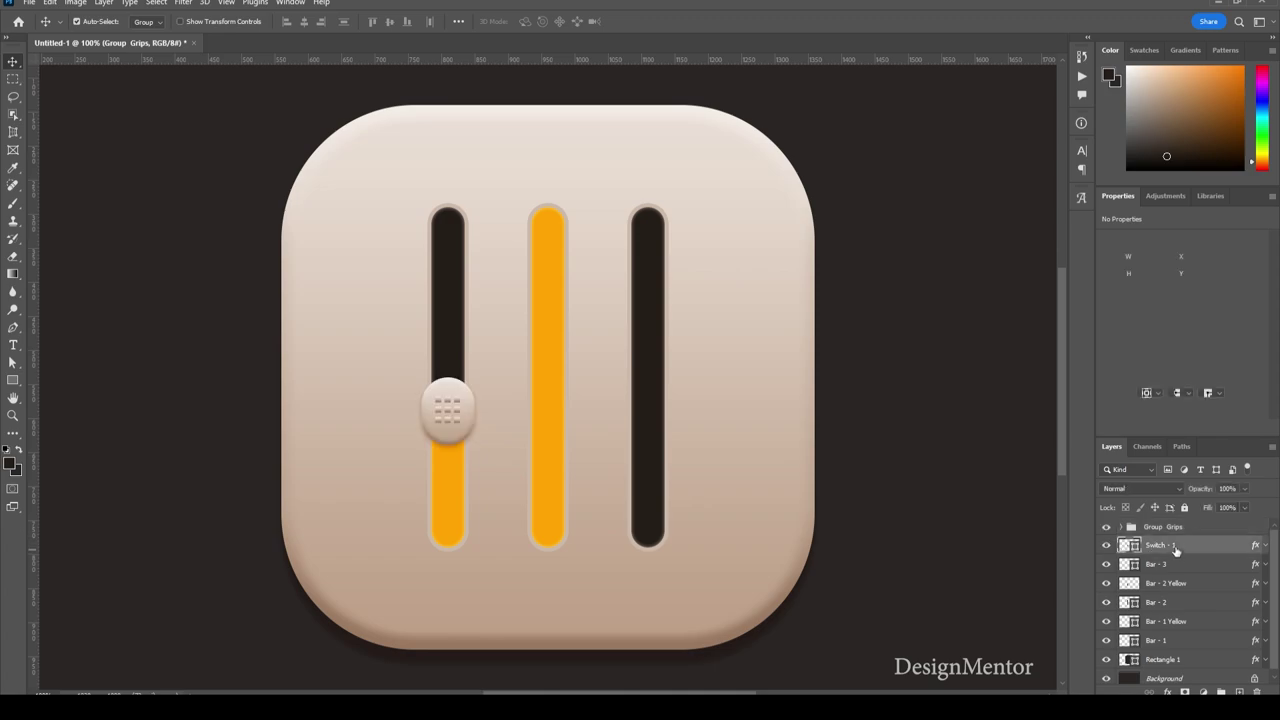
right_click(1175, 530)
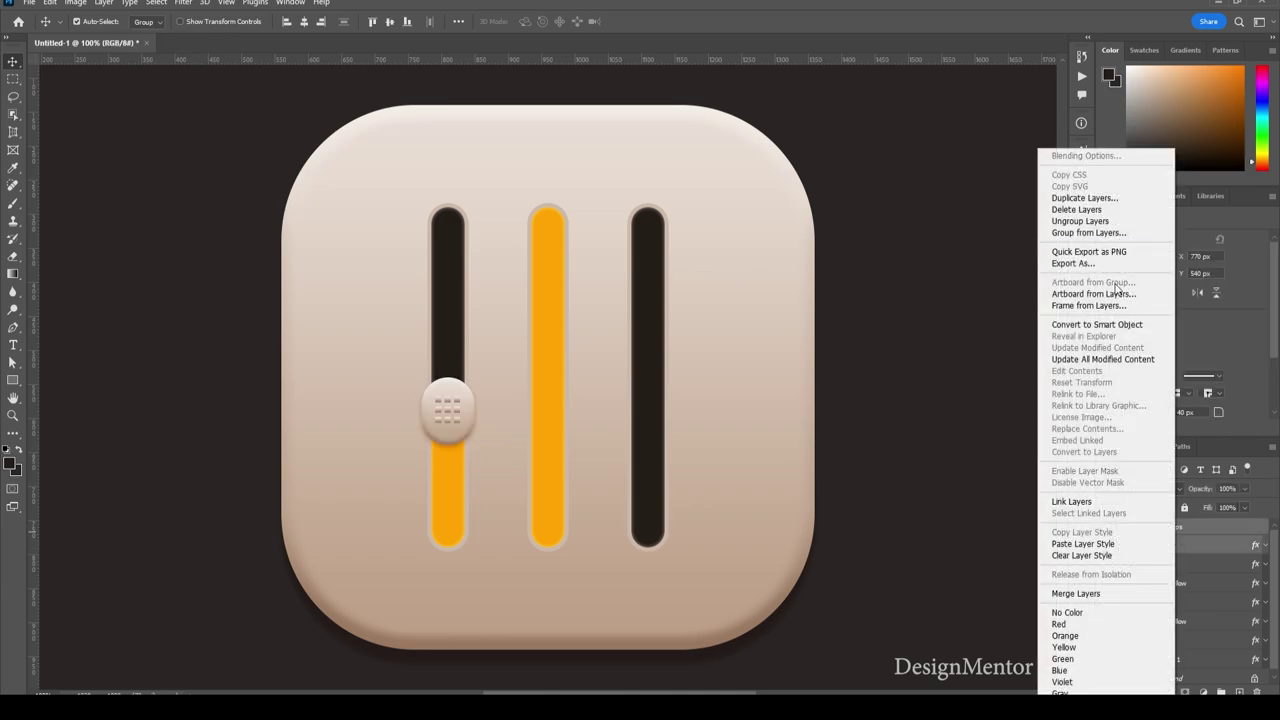
click(1095, 233)
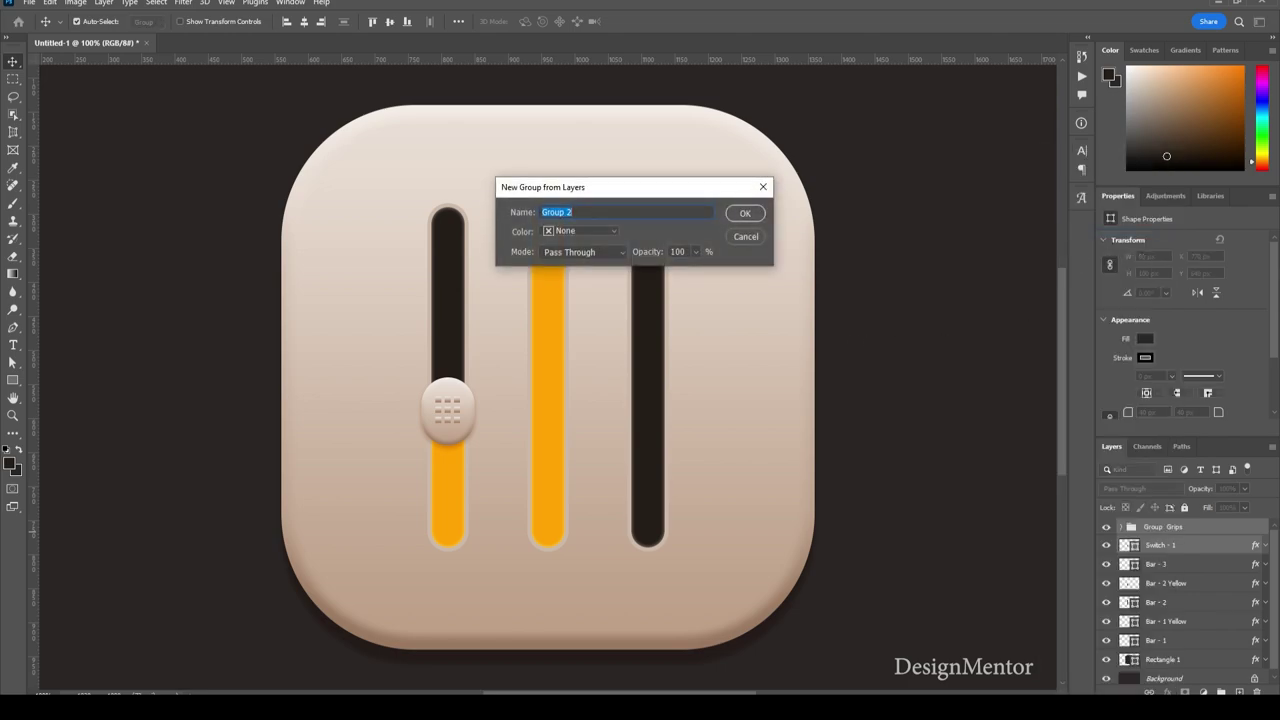
text(Swi)
text(tch 1)
key(Return)
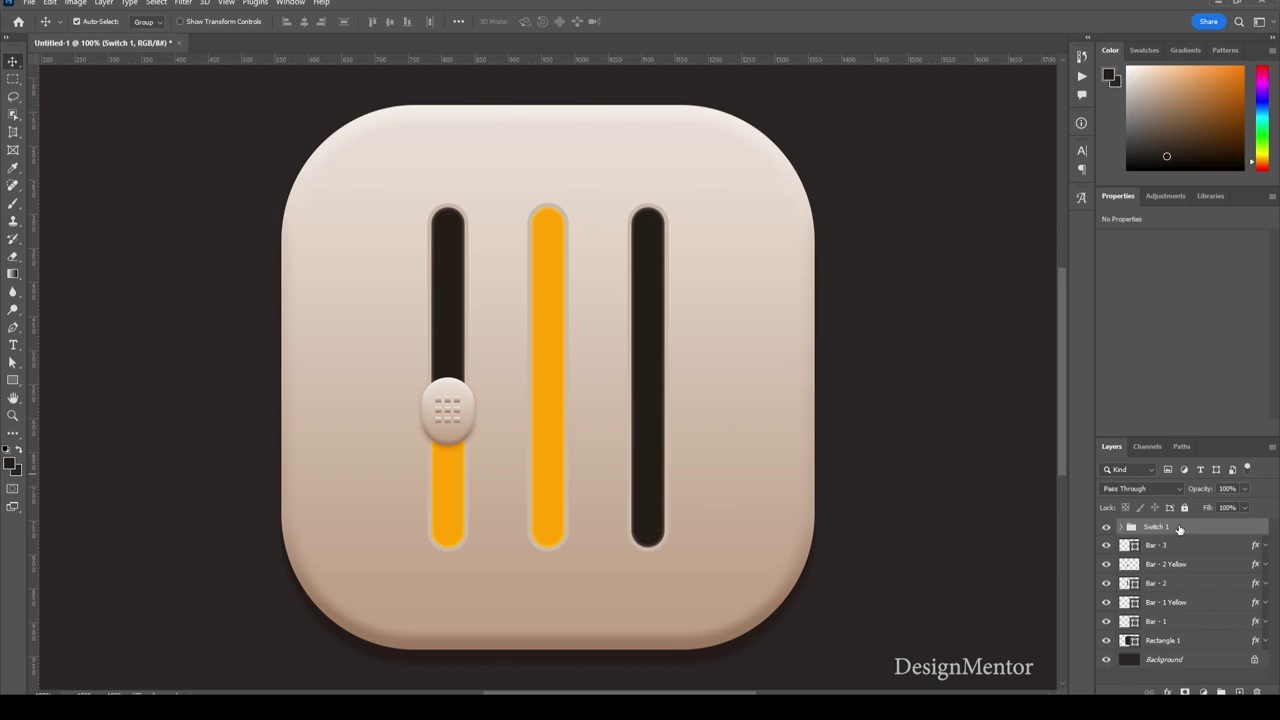
Duplicate the Switch 1 group as 'Switch 2'.
right_click(1178, 528)
click(1100, 199)
click(794, 384)
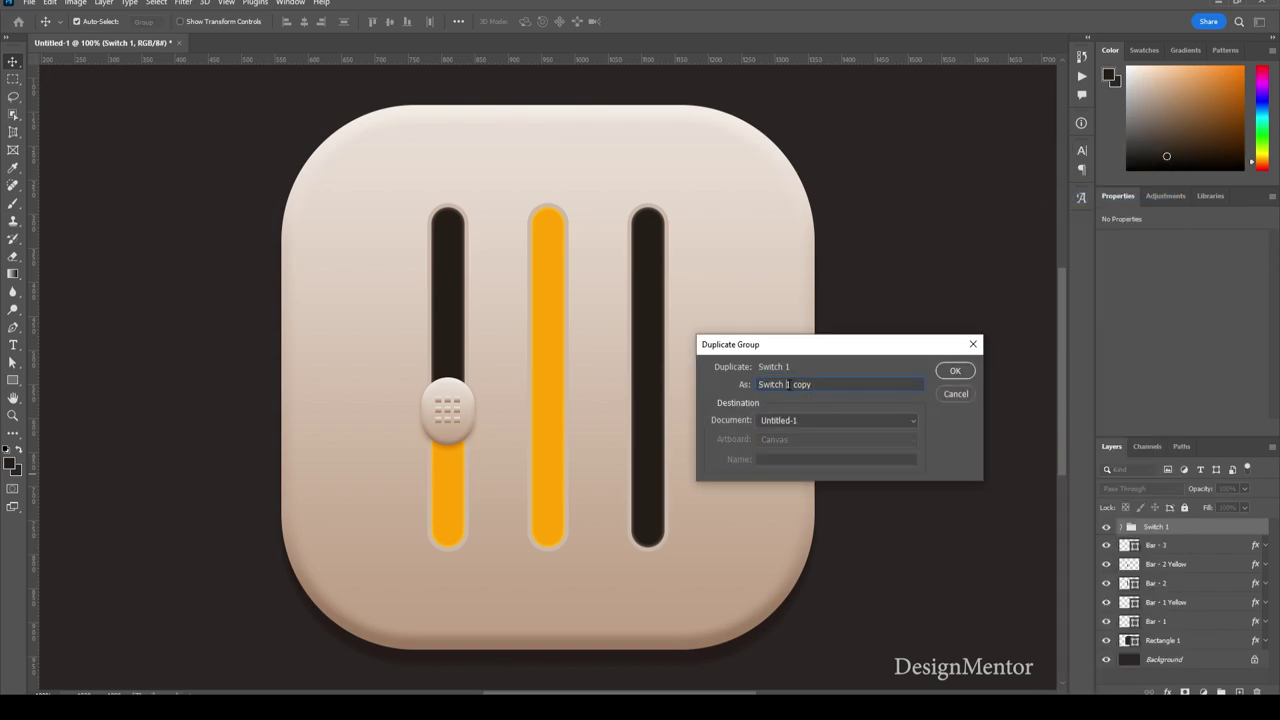
drag(786, 384, 812, 384)
text(2)
key(Return)
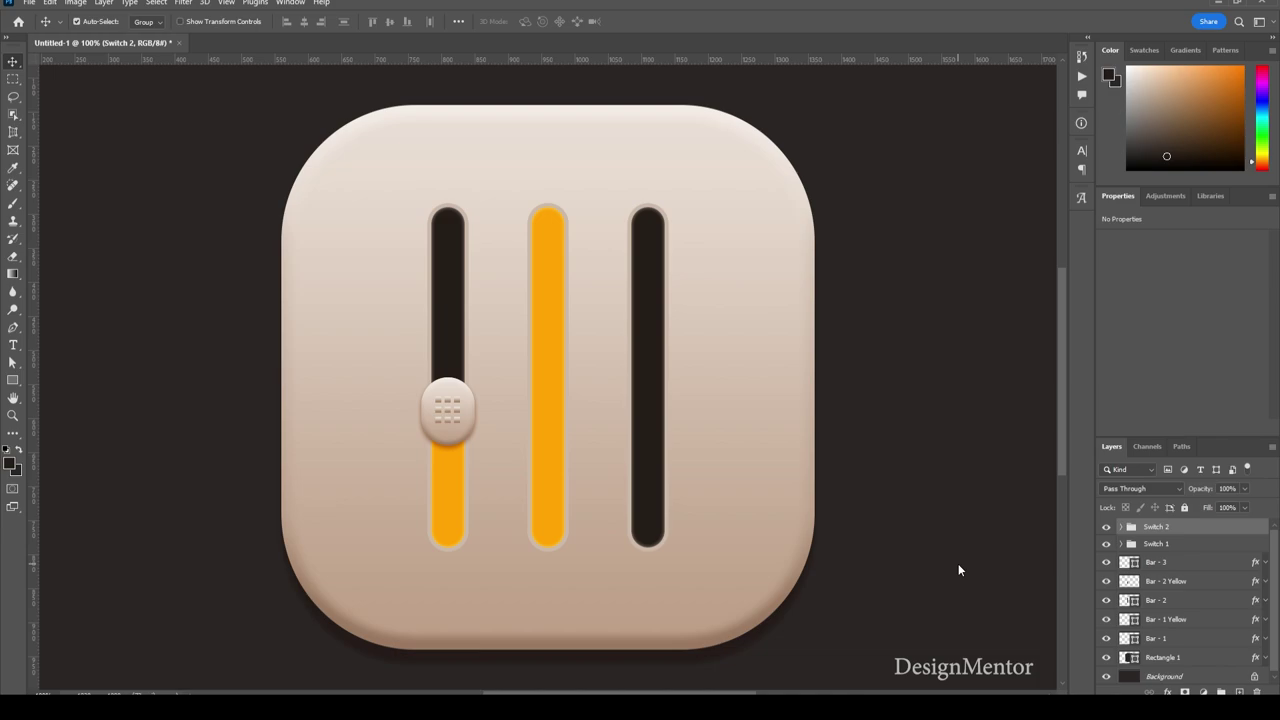
Nudge the Switch 2 knob onto the middle orange bar, near its top.
key(shift+Right)
key(shift+Right)
key(shift+Right)
key(shift+Right)
key(shift+Right)
key(shift+Right)
key(shift+Right)
key(shift+Right)
key(shift+Right)
key(shift+Right)
key(shift+Right)
key(shift+Right)
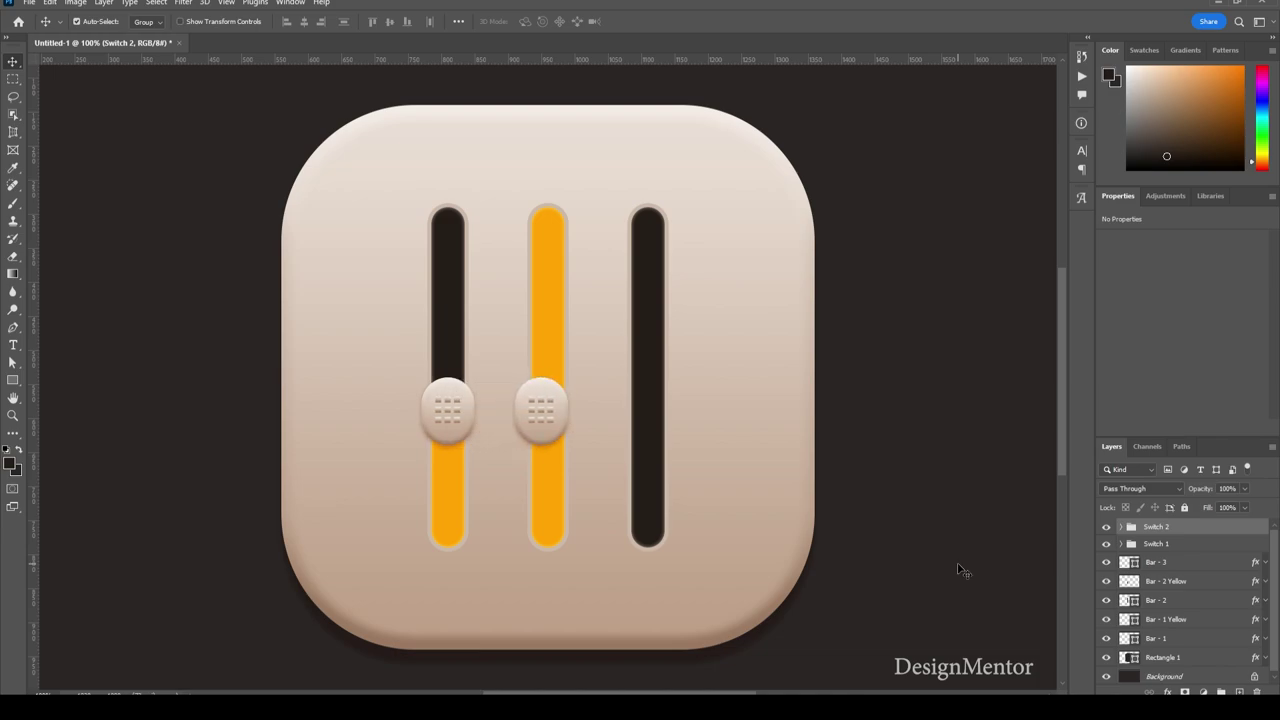
key(Right)
key(Right)
key(Right)
key(Right)
key(Right)
key(Right)
key(shift+Up)
key(shift+Up)
key(shift+Up)
key(shift+Up)
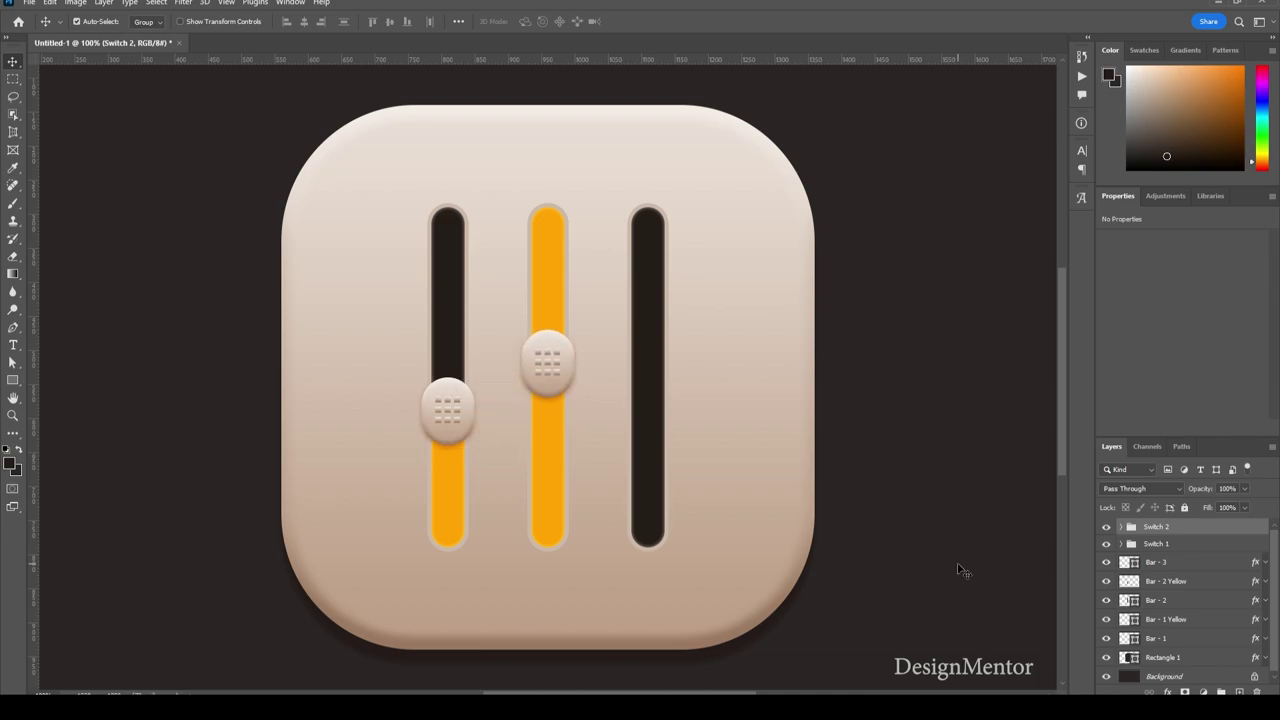
key(shift+Up)
key(shift+Up)
key(shift+Up)
key(shift+Up)
key(shift+Up)
key(shift+Up)
key(shift+Up)
key(shift+Up)
key(shift+Up)
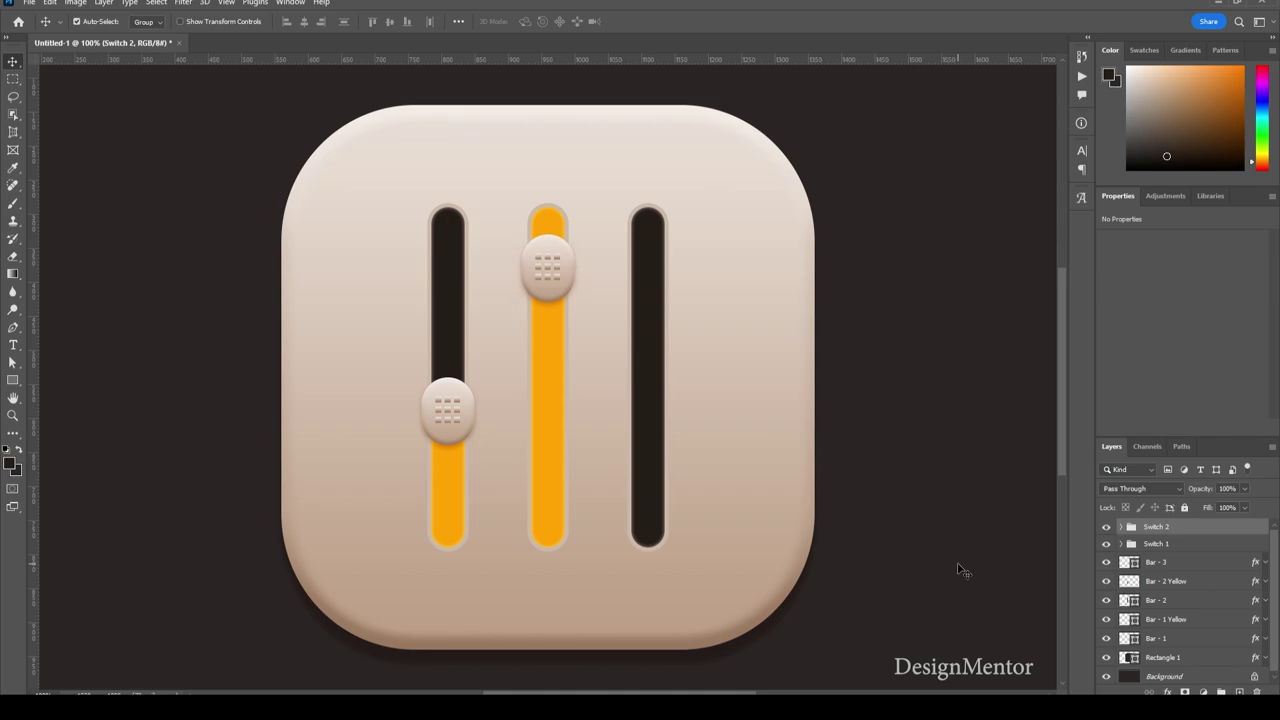
key(shift+Up)
key(shift+Up)
key(shift+Up)
key(shift+Up)
key(shift+Up)
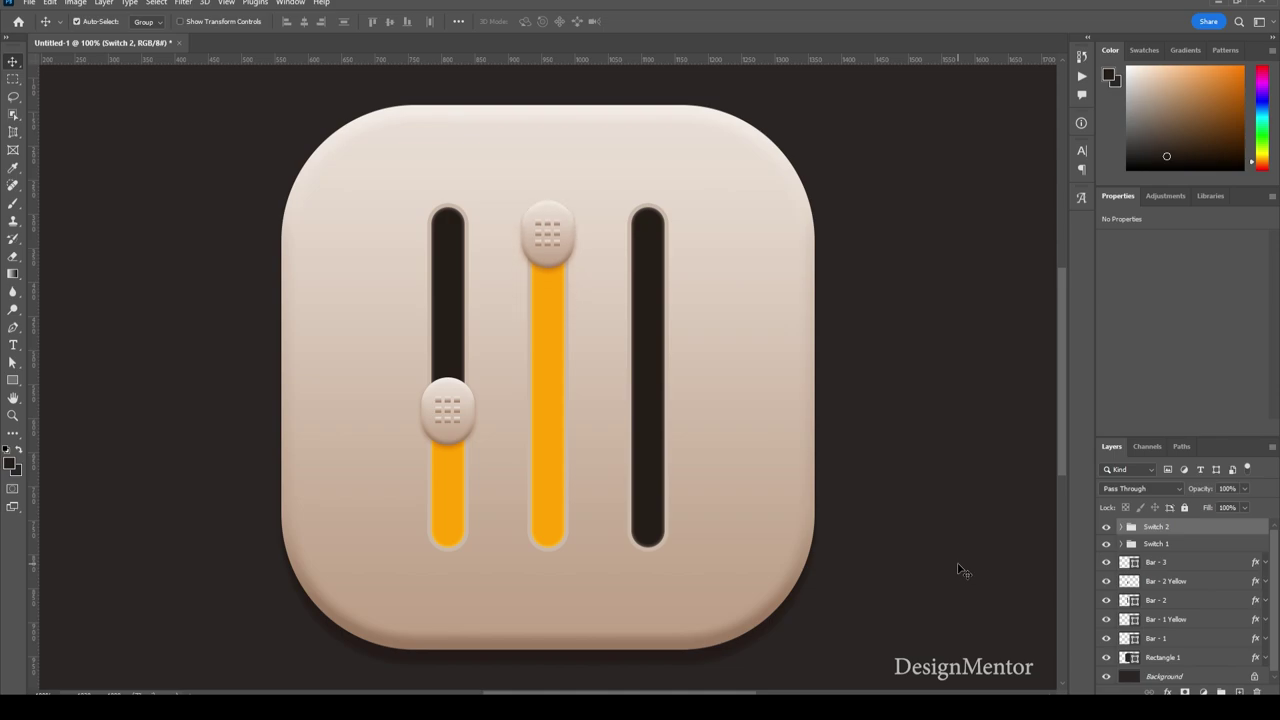
Duplicate the Switch 2 group as 'Switch 3'.
right_click(1175, 527)
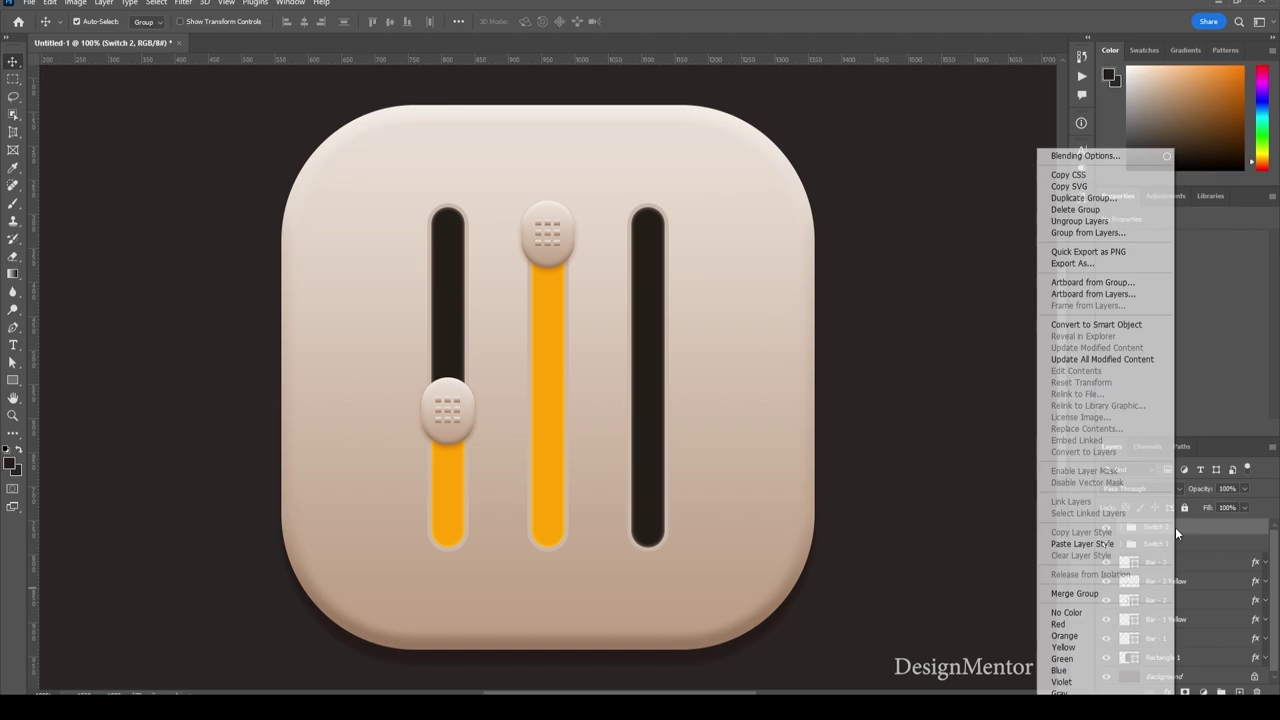
click(1080, 198)
text(Switch 3)
click(957, 372)
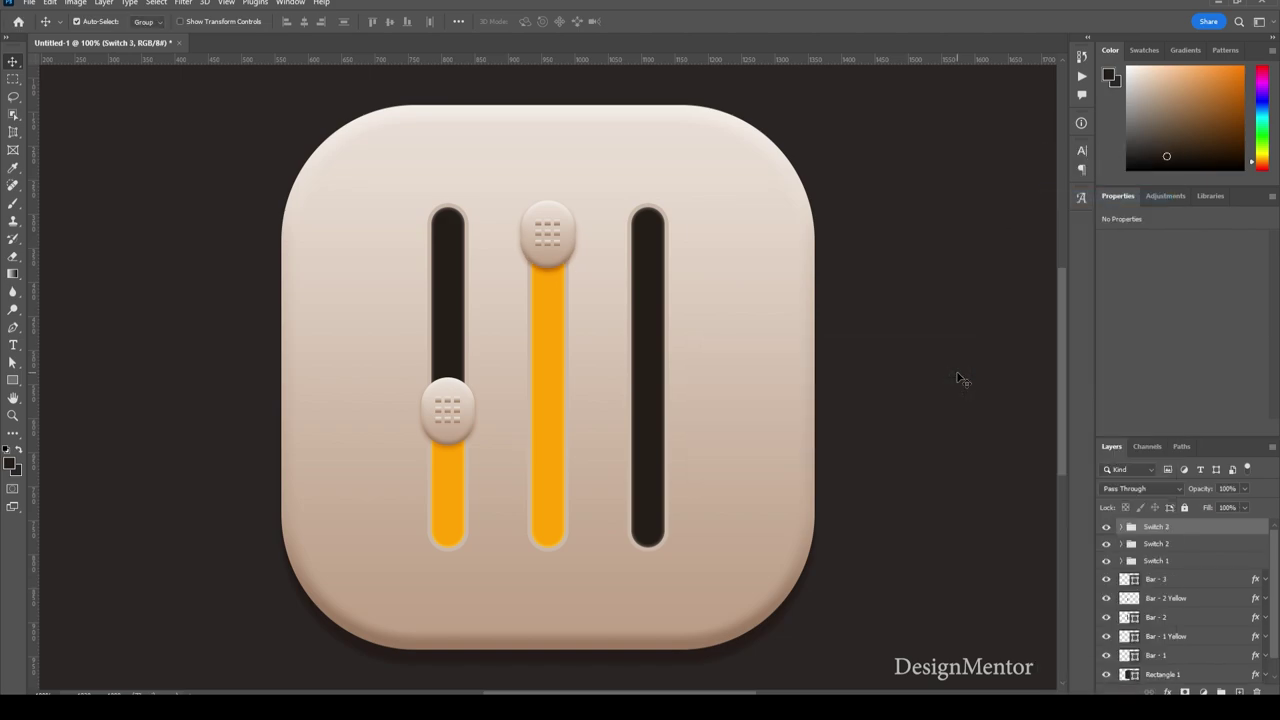
Nudge the Switch 3 knob onto the right dark bar near its bottom, then deselect.
key(shift+Right)
key(shift+Right)
key(shift+Right)
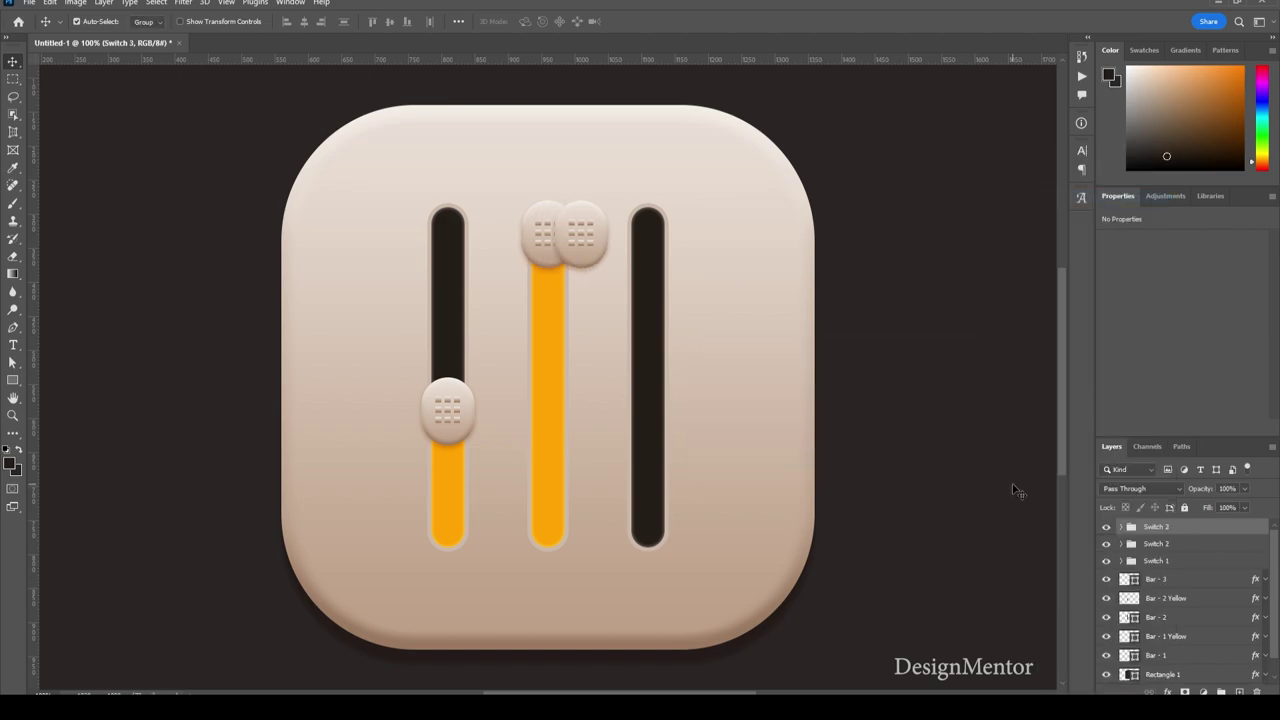
key(shift+Right)
key(shift+Right)
key(shift+Right)
key(shift+Right)
key(shift+Right)
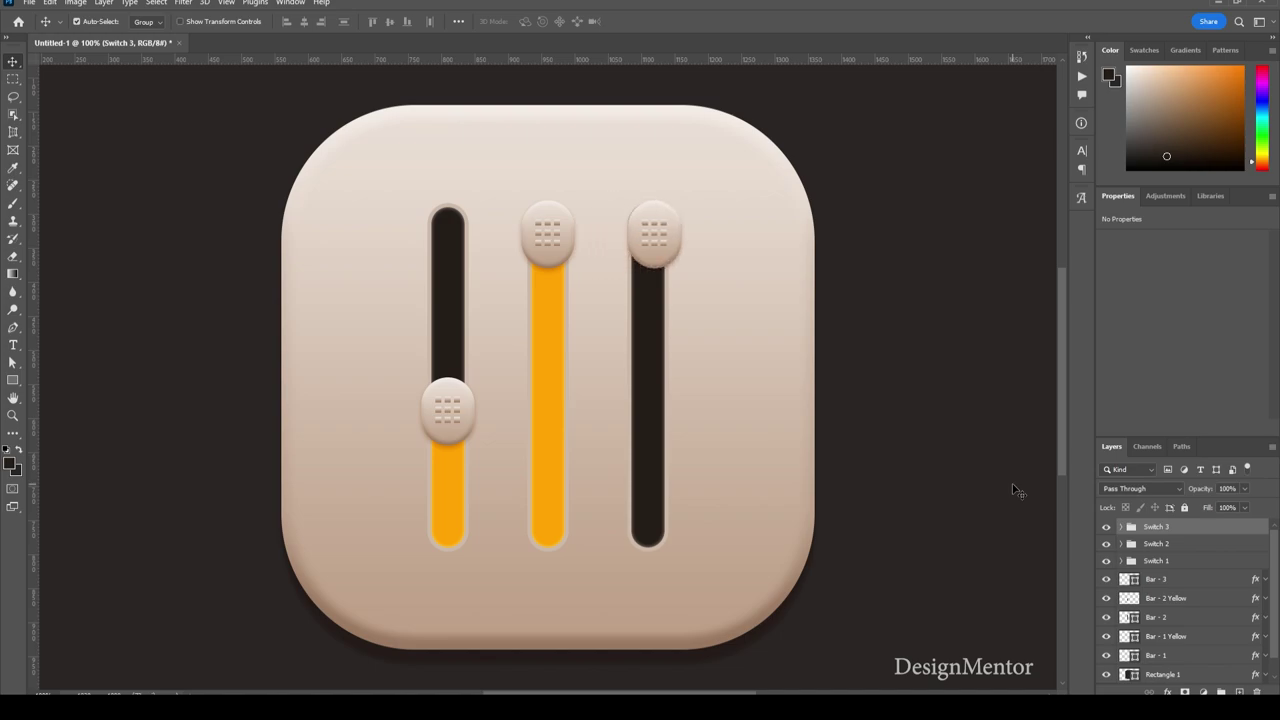
key(Left)
key(Left)
key(shift+Down)
key(shift+Down)
key(shift+Down)
key(shift+Down)
key(shift+Down)
key(shift+Down)
key(shift+Down)
key(shift+Down)
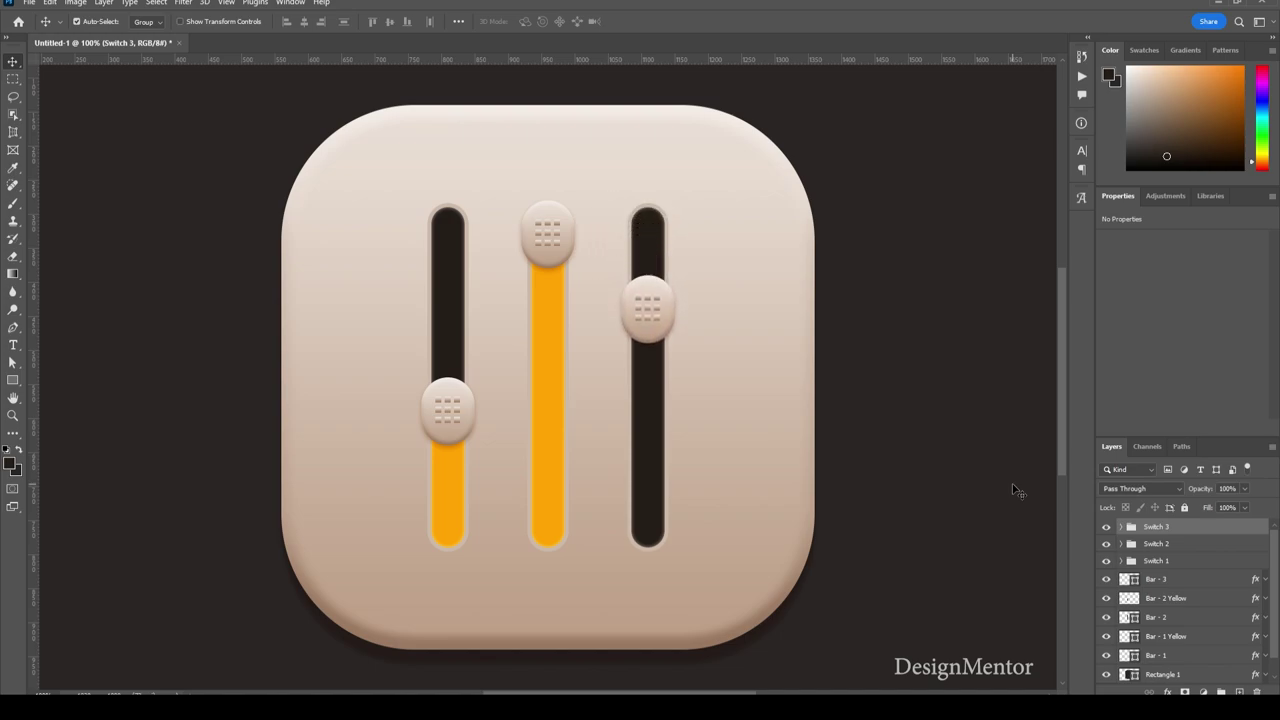
key(shift+Down)
key(shift+Down)
key(shift+Down)
key(shift+Down)
key(shift+Down)
key(shift+Down)
key(shift+Down)
key(shift+Down)
key(shift+Down)
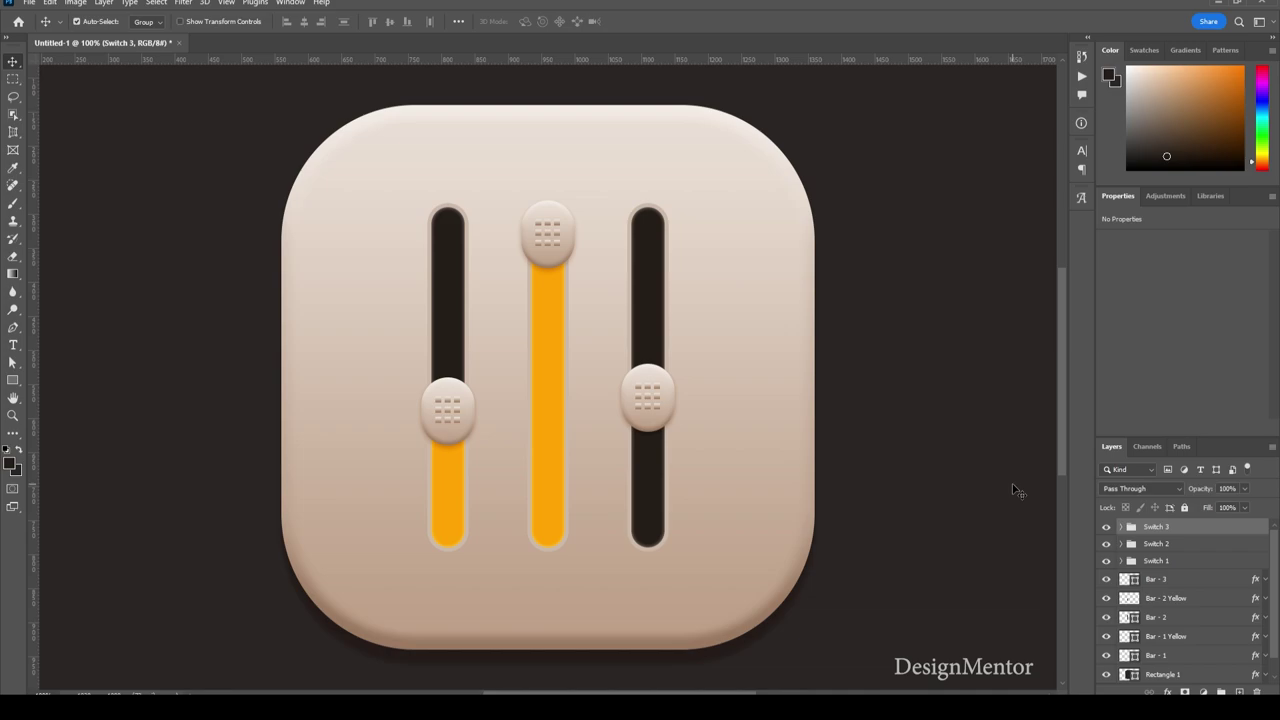
key(shift+Down)
key(shift+Down)
key(shift+Down)
key(shift+Down)
key(shift+Down)
key(shift+Down)
key(shift+Down)
key(shift+Down)
key(shift+Down)
key(shift+Down)
key(shift+Down)
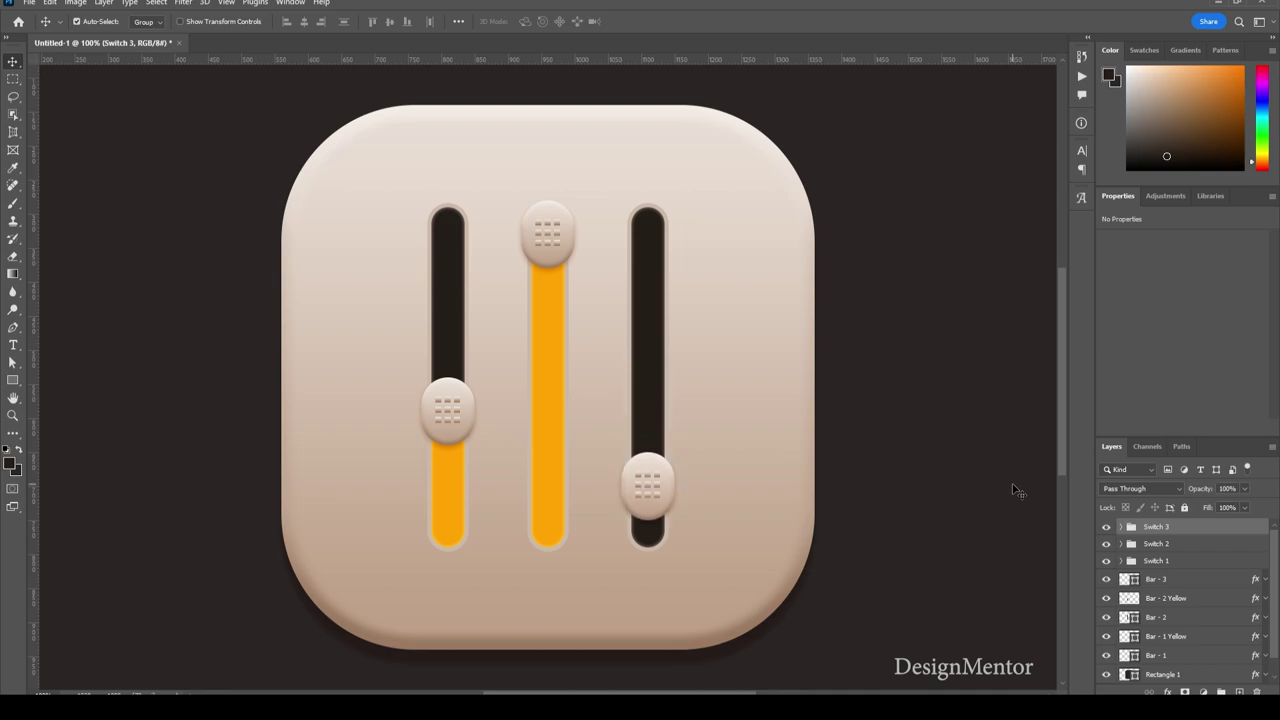
key(shift+Down)
key(shift+Down)
key(shift+Down)
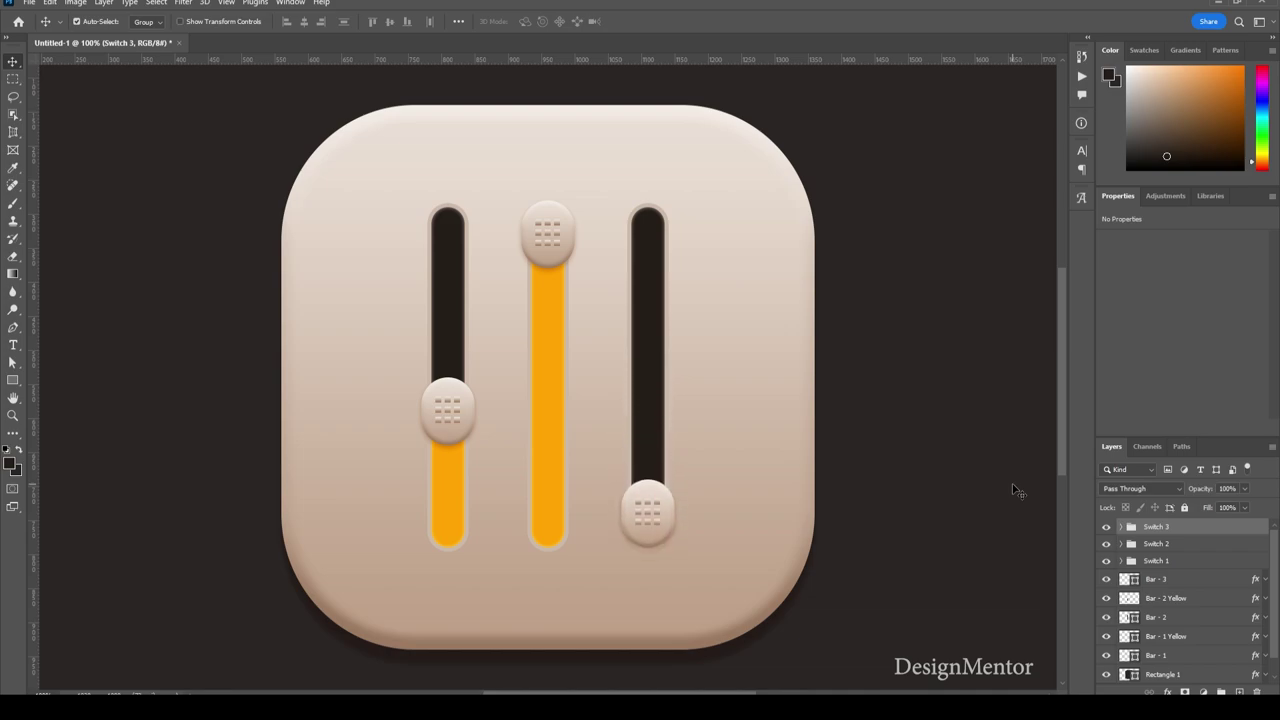
click(1012, 487)
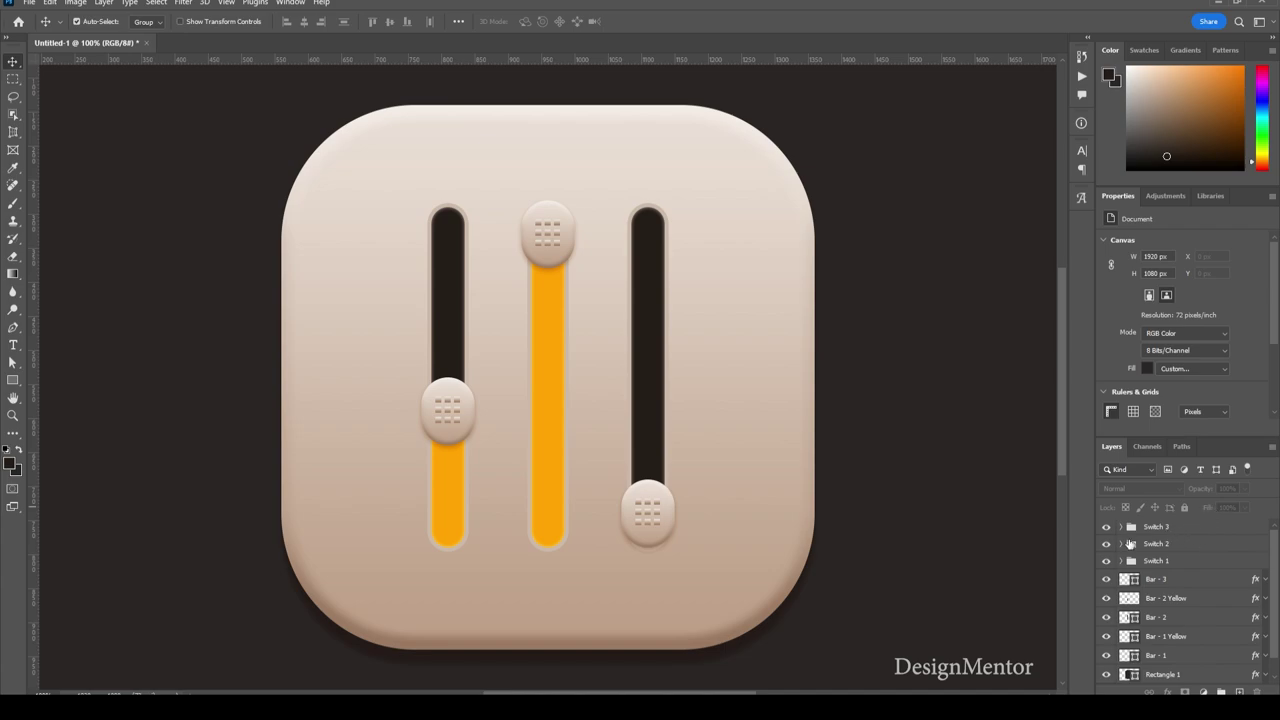
Locate the Bar - 1 layers by toggling their visibility in the Layers panel.
scroll(1273, 600, down, 1)
scroll(1273, 600, down, 1)
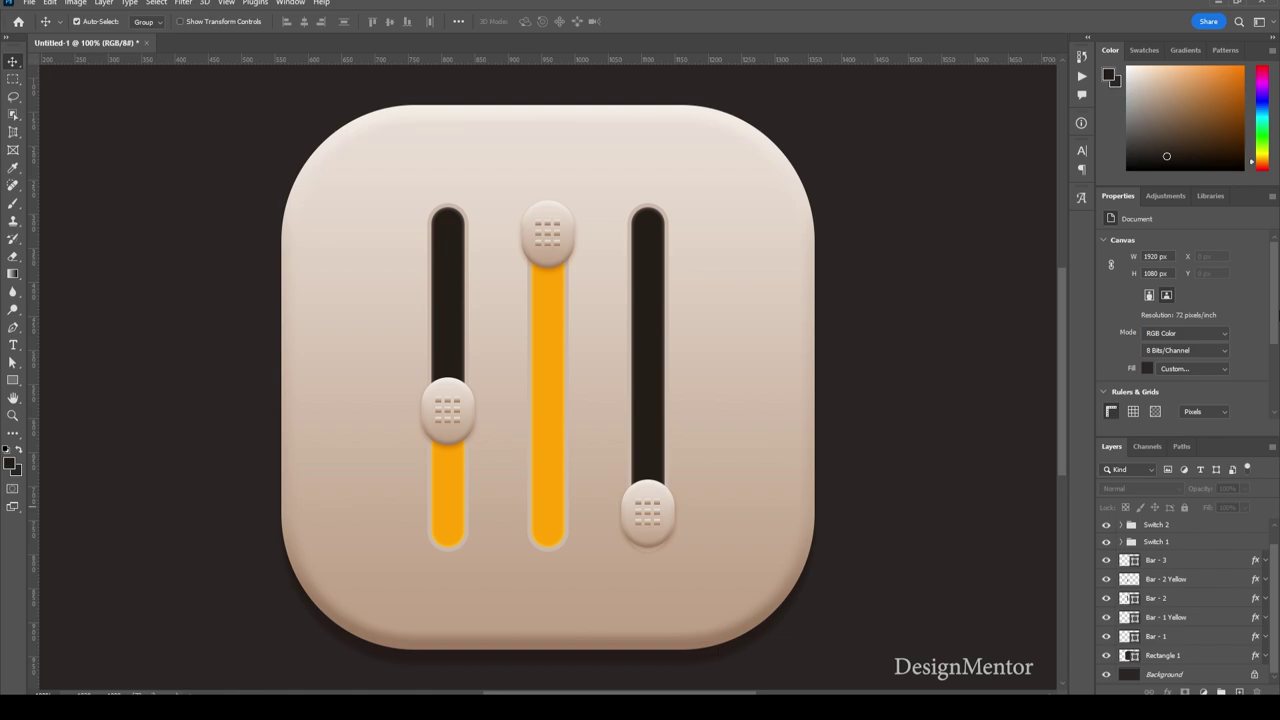
click(1174, 640)
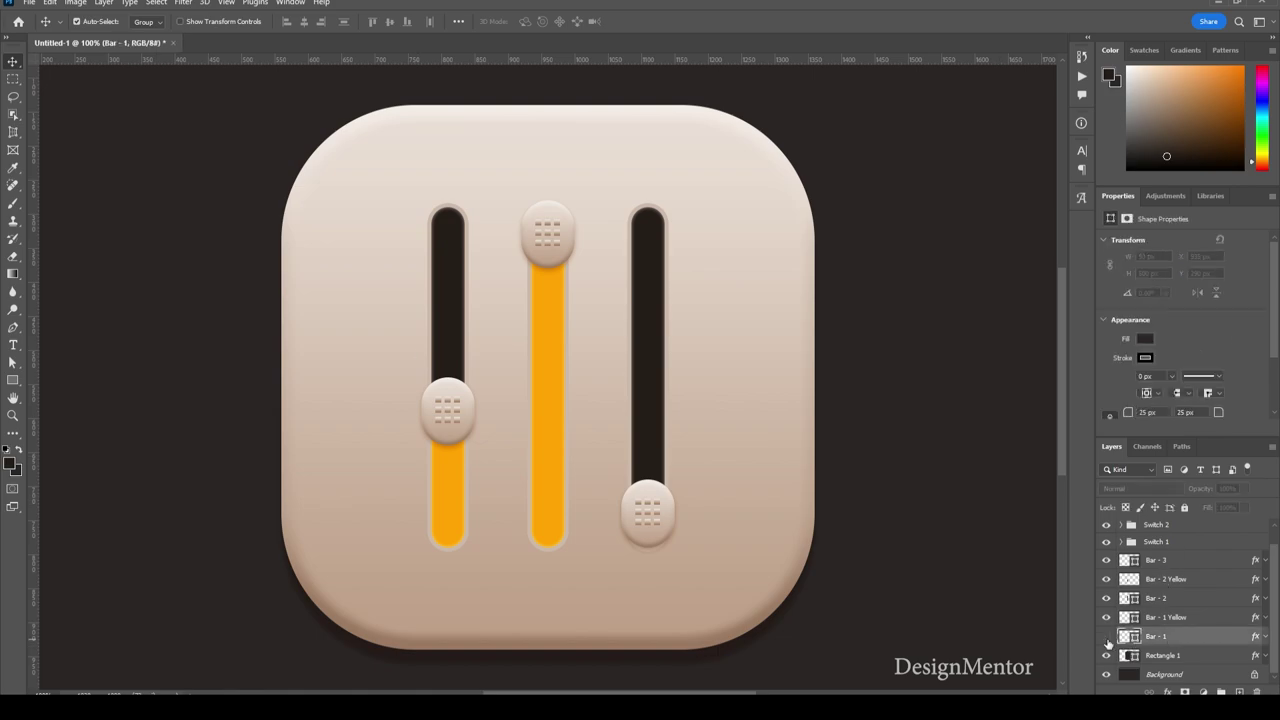
click(1107, 638)
click(1107, 638)
click(1106, 617)
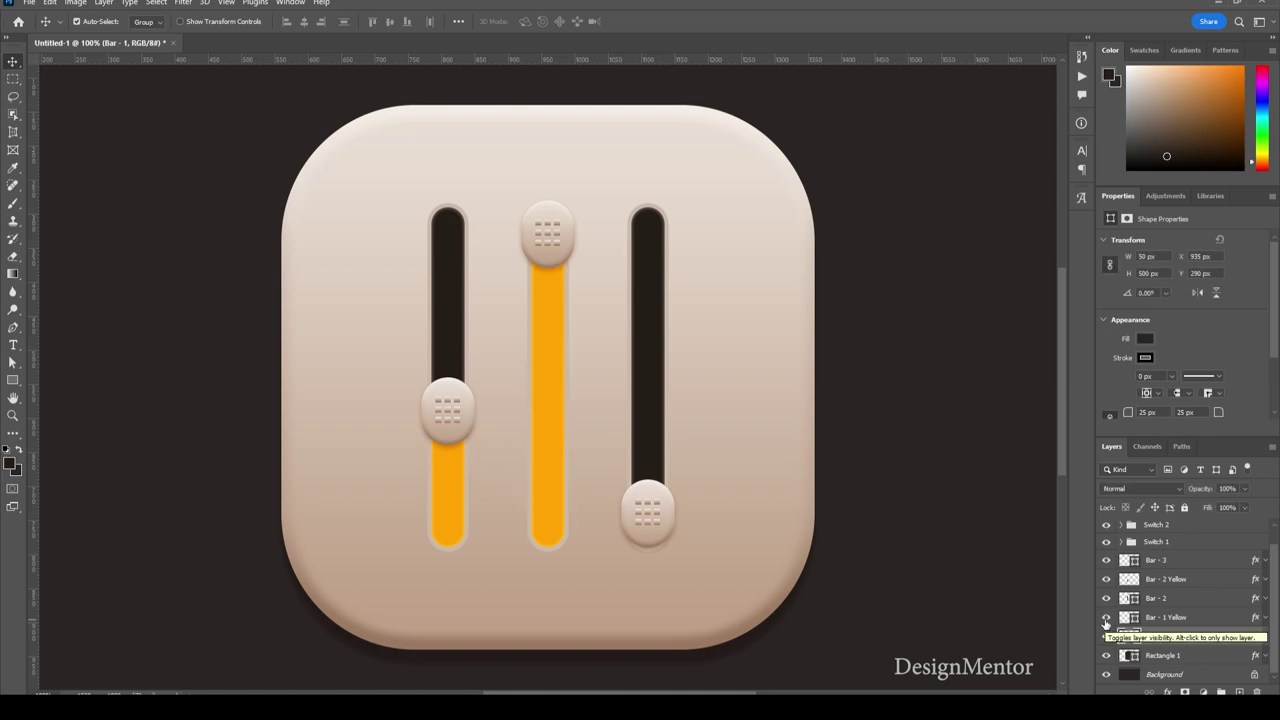
Give Bar - 1 Yellow a stroke in light beige d4c0b0 sampled from the icon background.
click(1183, 618)
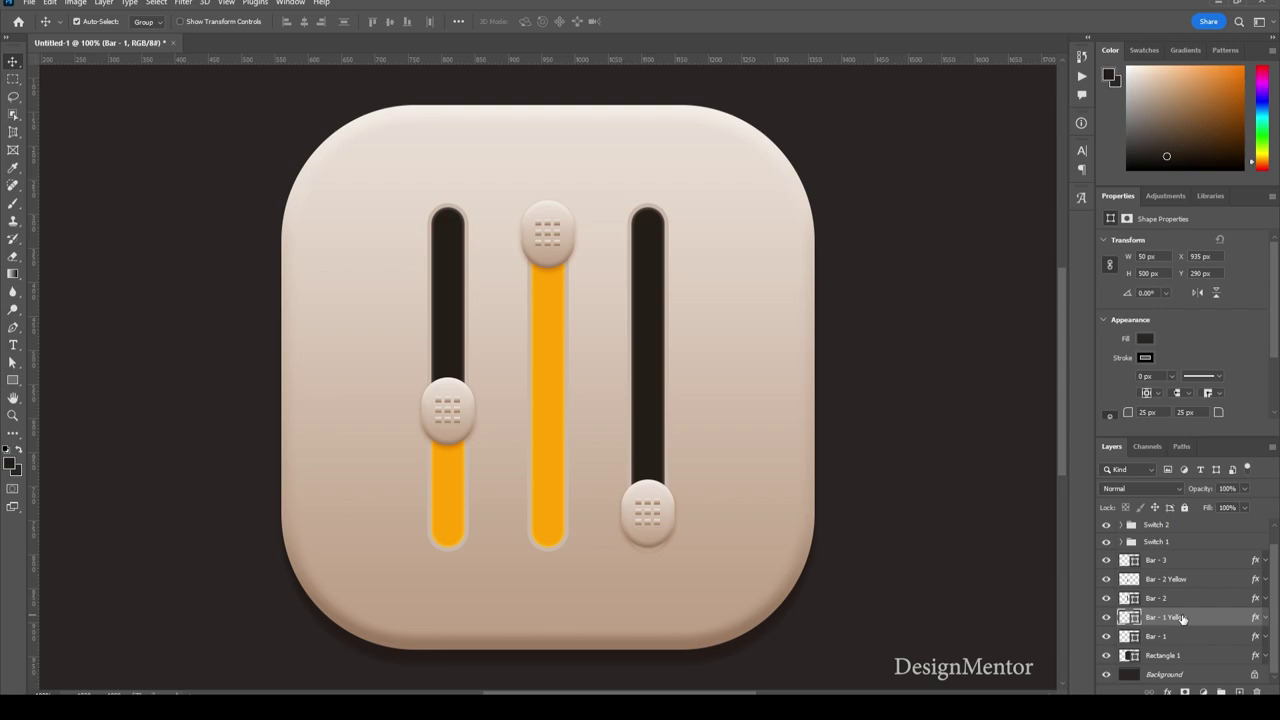
right_click(1183, 618)
click(1203, 81)
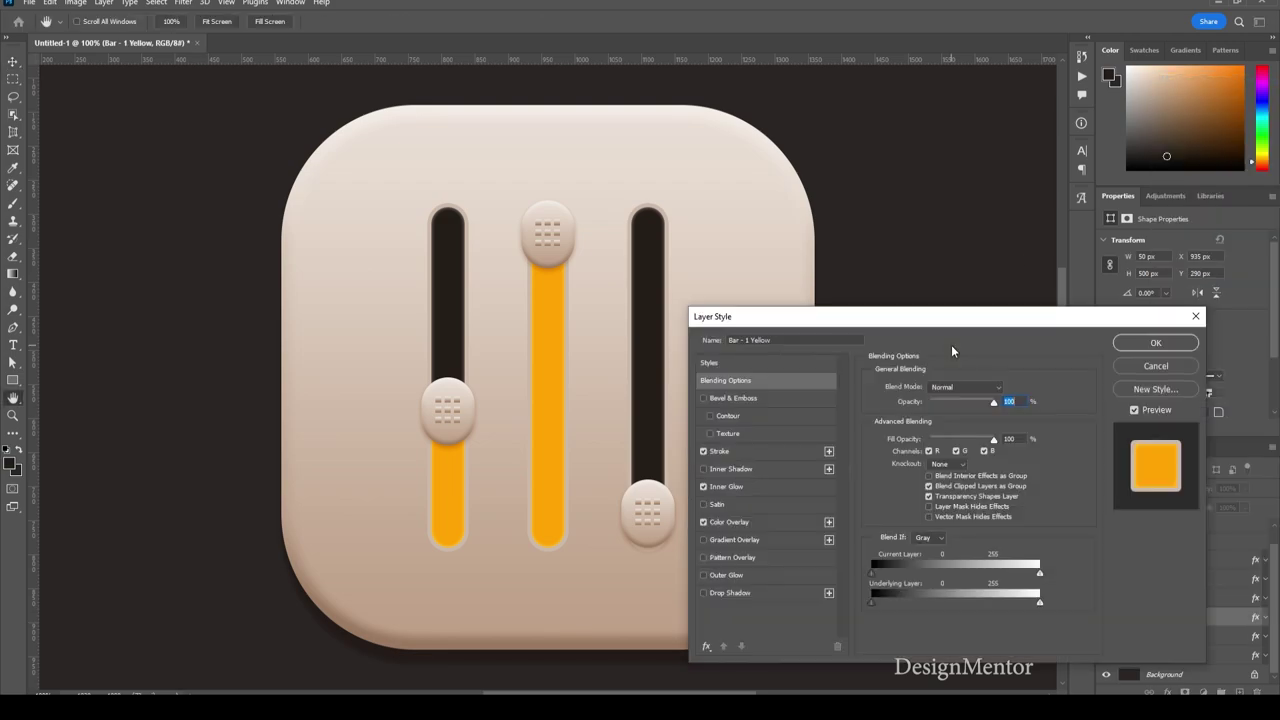
drag(841, 327, 962, 336)
click(884, 530)
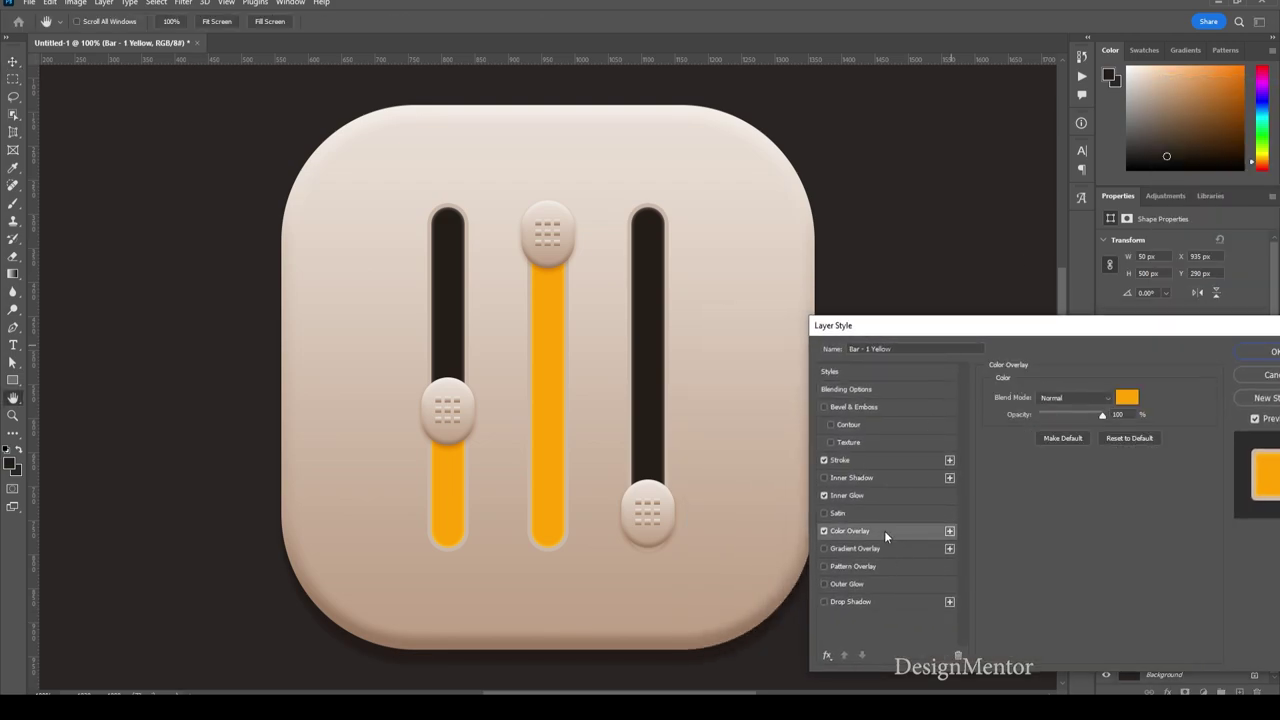
click(871, 460)
click(1019, 495)
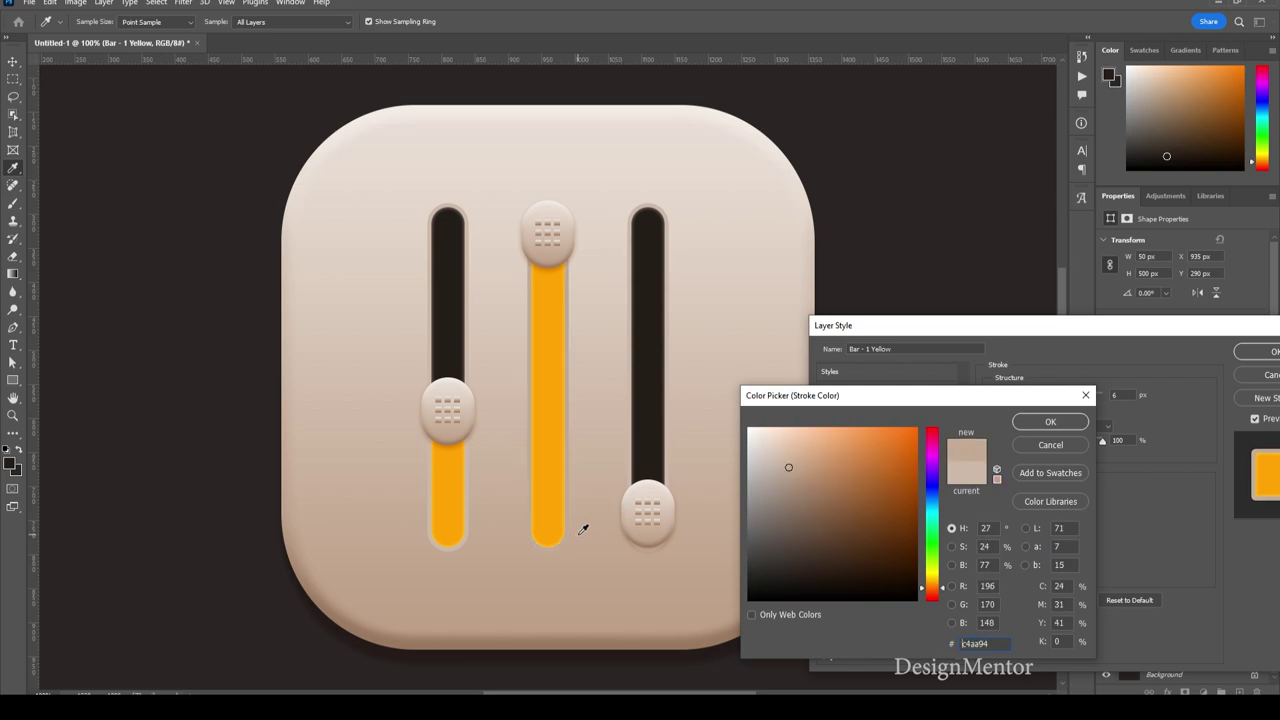
click(583, 529)
click(583, 414)
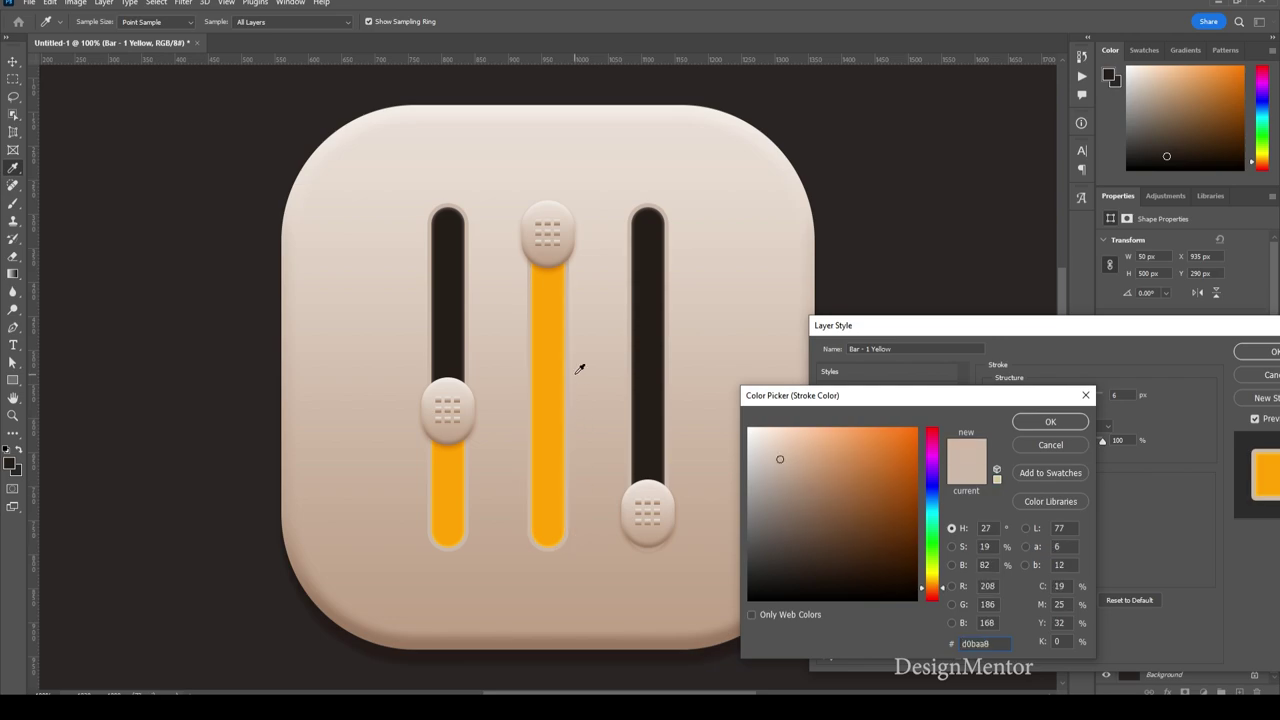
click(1039, 424)
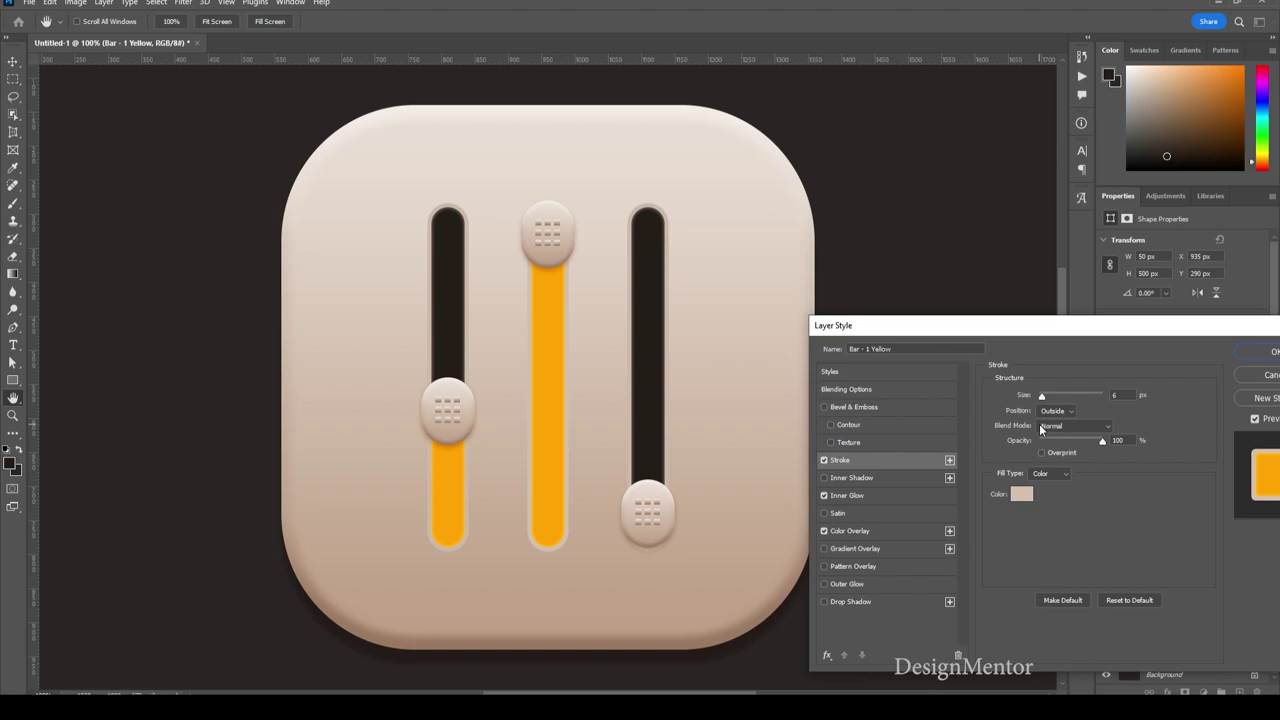
click(1242, 351)
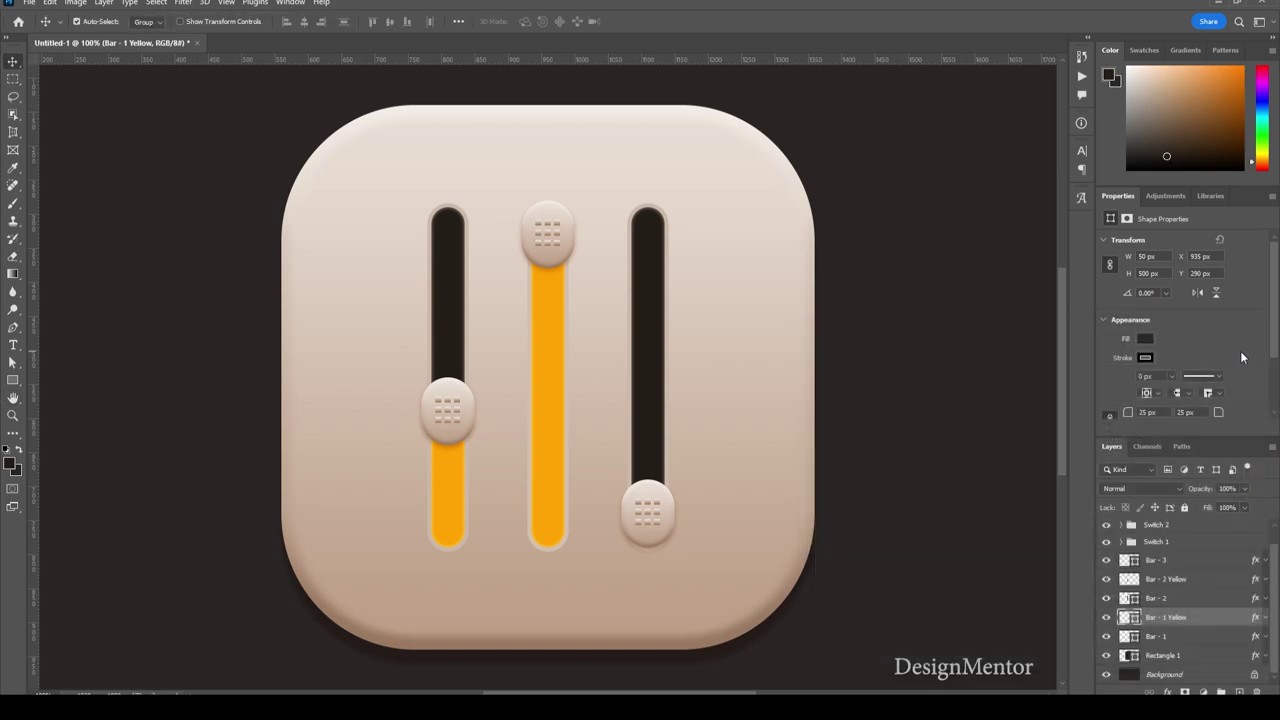
Give Bar - 2 a stroke in light beige d4bfaf sampled beside the track.
right_click(1180, 597)
click(1195, 66)
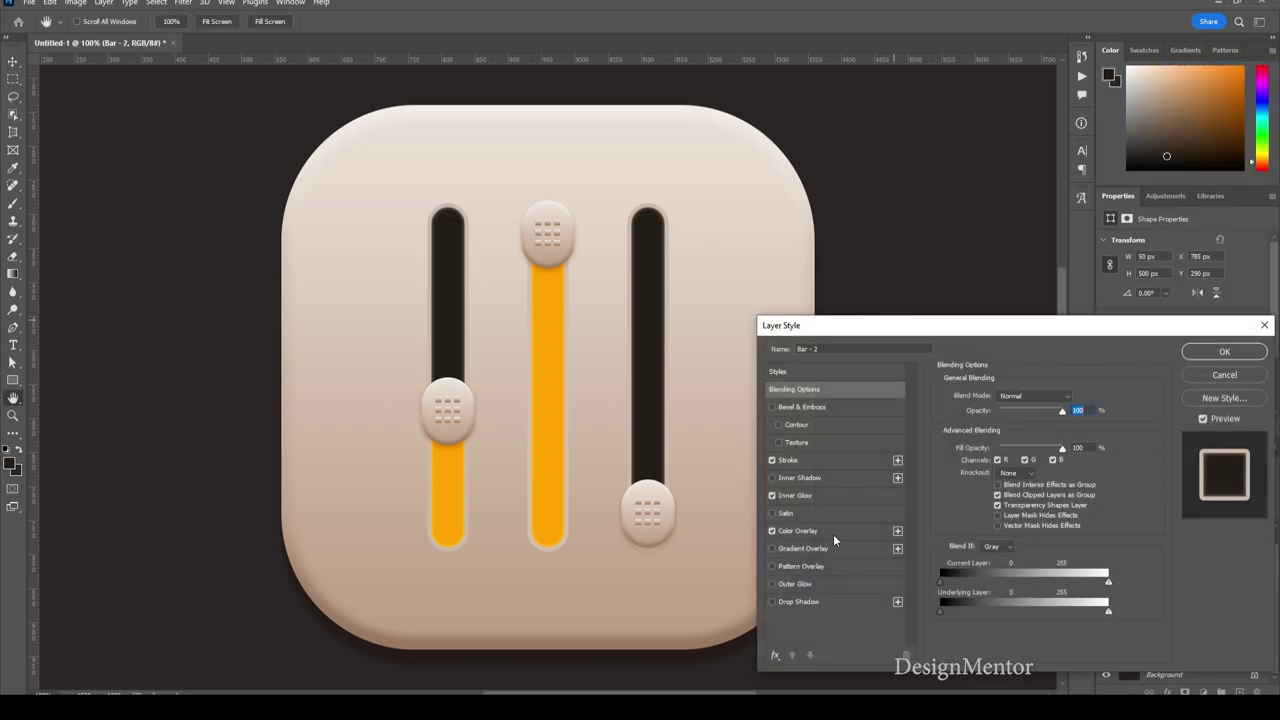
click(810, 460)
click(972, 490)
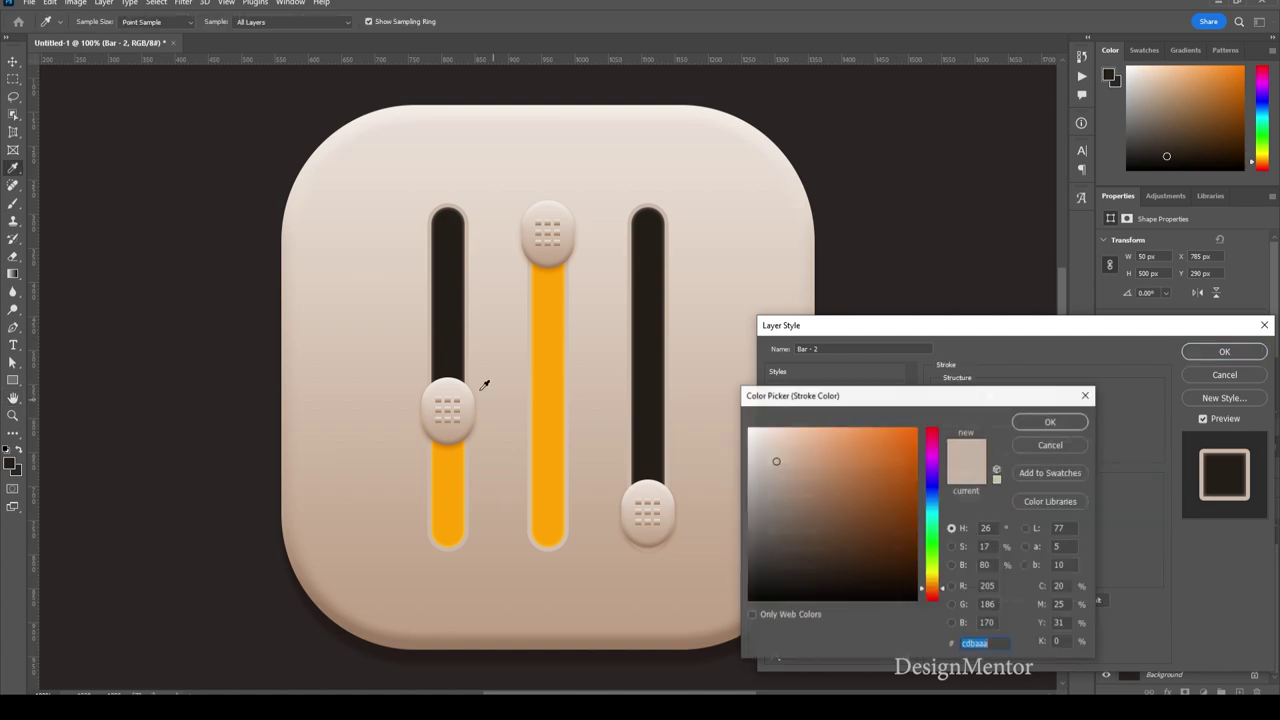
click(478, 338)
click(476, 457)
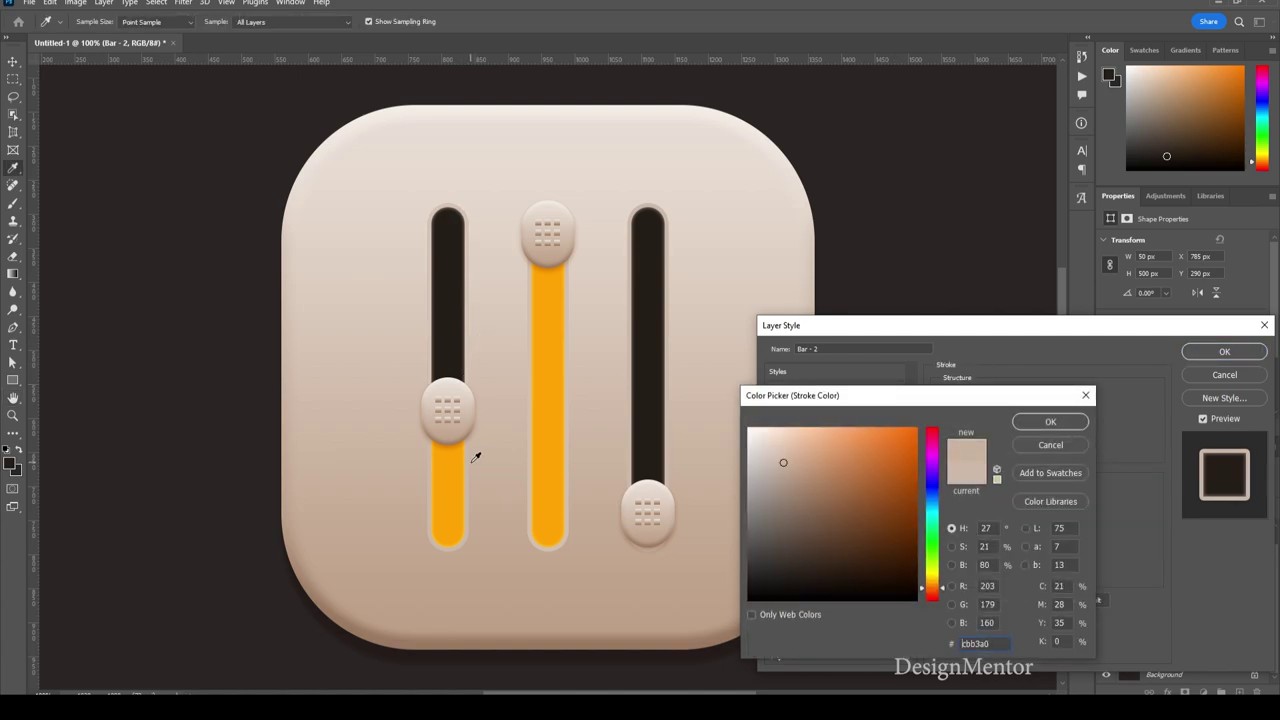
click(476, 372)
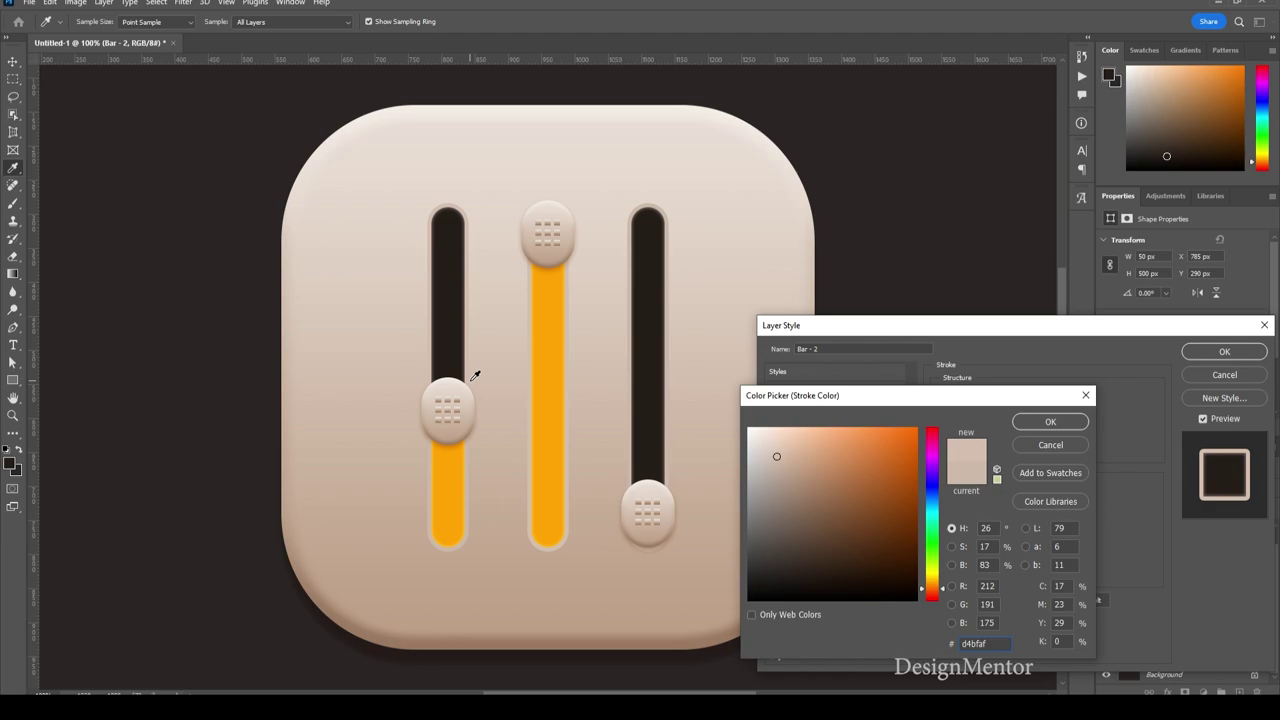
click(1043, 424)
click(1222, 353)
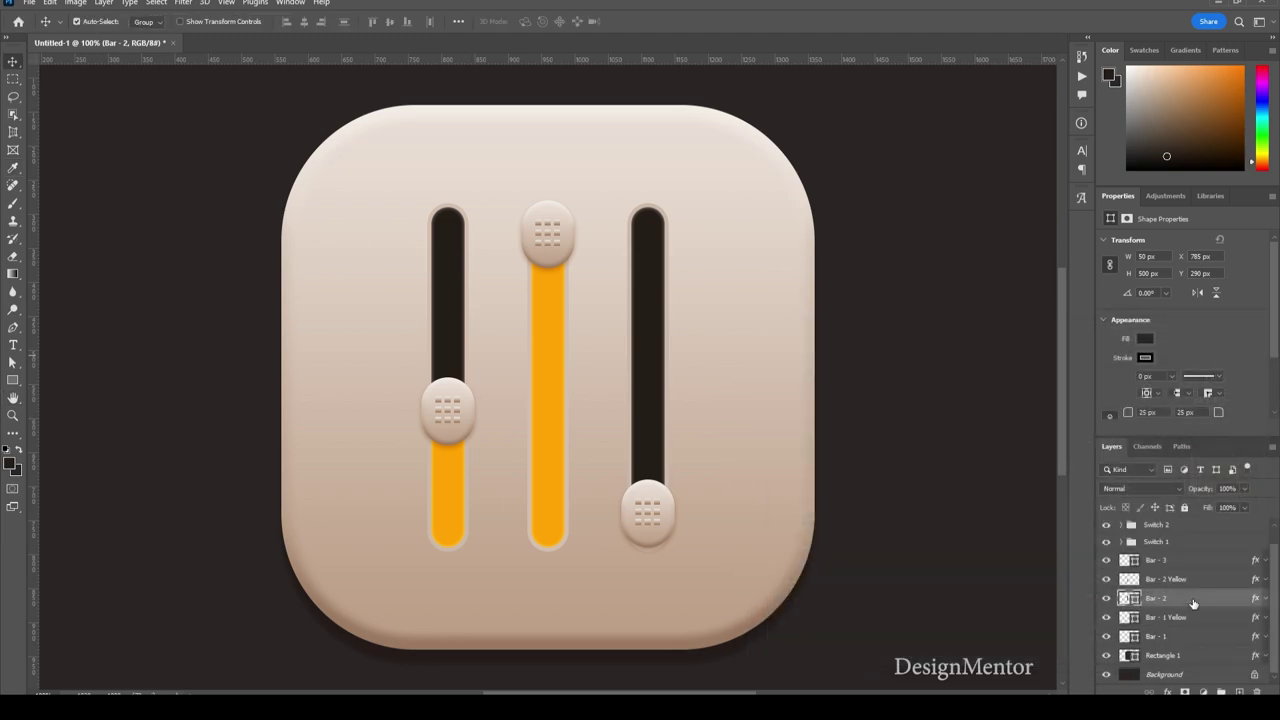
Copy Bar - 2's layer style and paste it onto Bar - 3.
click(1106, 560)
right_click(1177, 600)
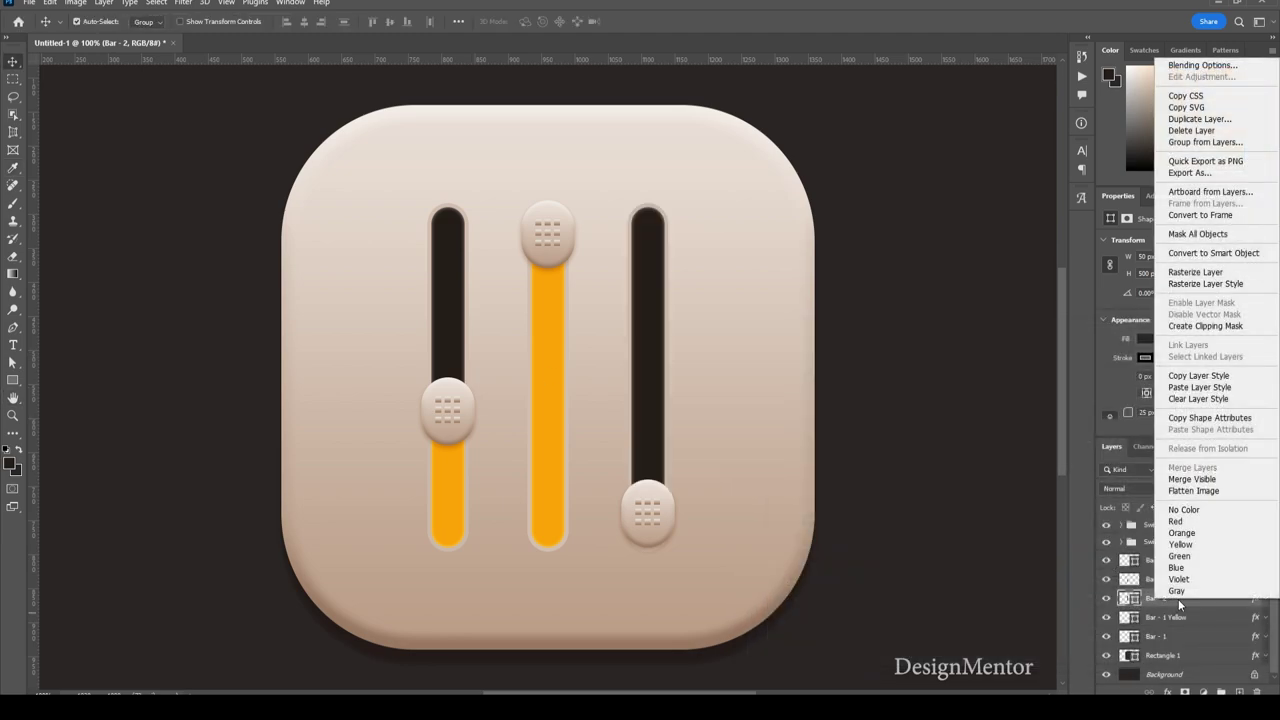
click(1190, 377)
right_click(1175, 562)
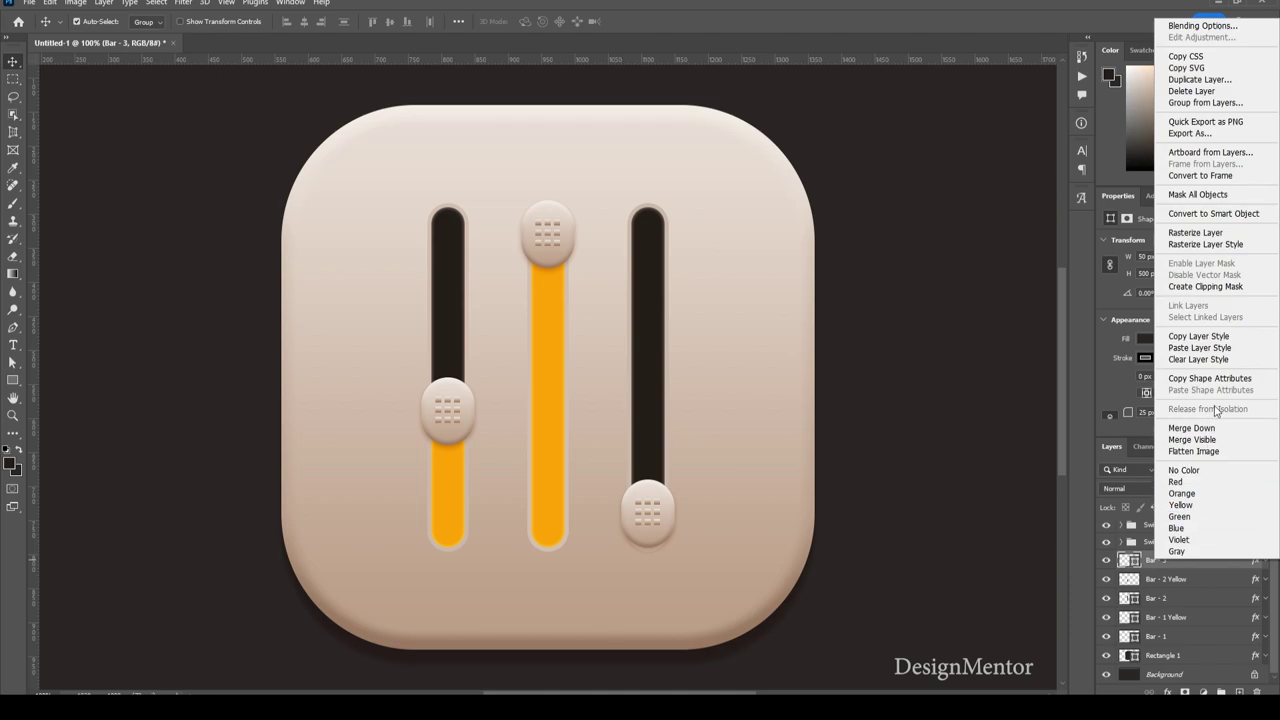
click(1215, 360)
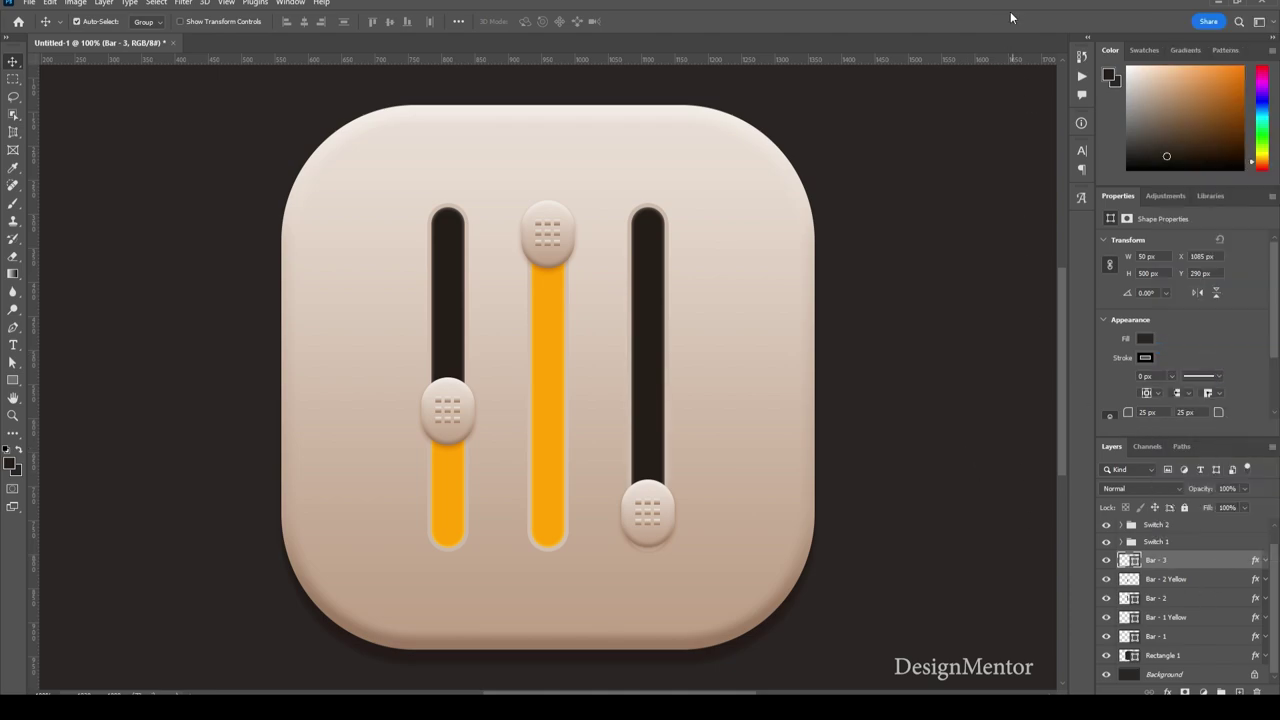
click(1105, 240)
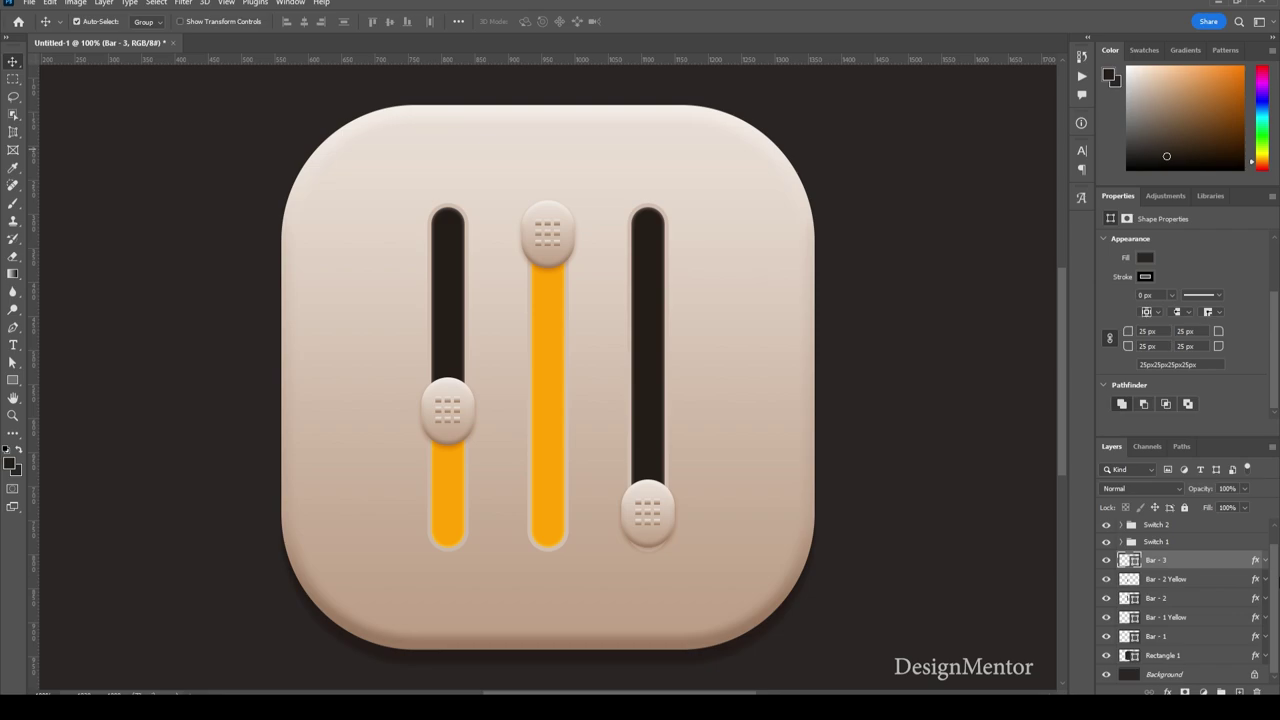
click(1160, 579)
Give Bar - 2 Yellow an orange ff8400 inner glow with size 35 px.
click(1106, 579)
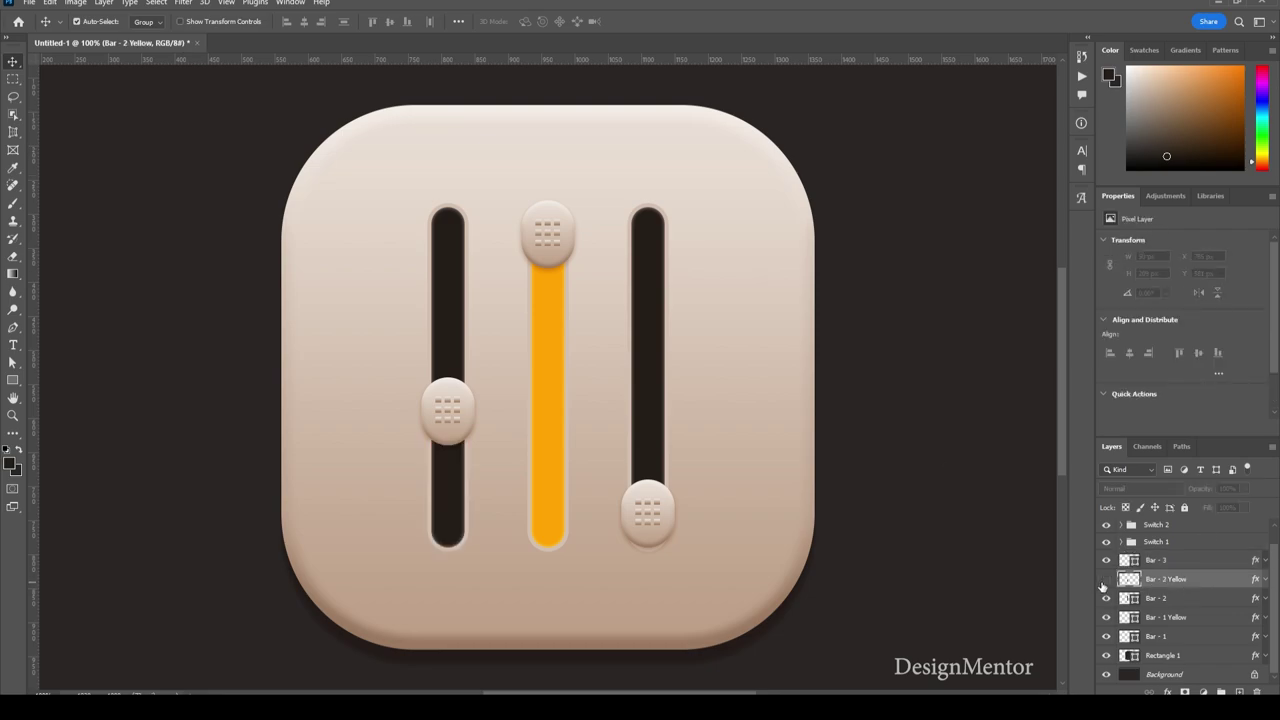
right_click(1181, 581)
click(1202, 43)
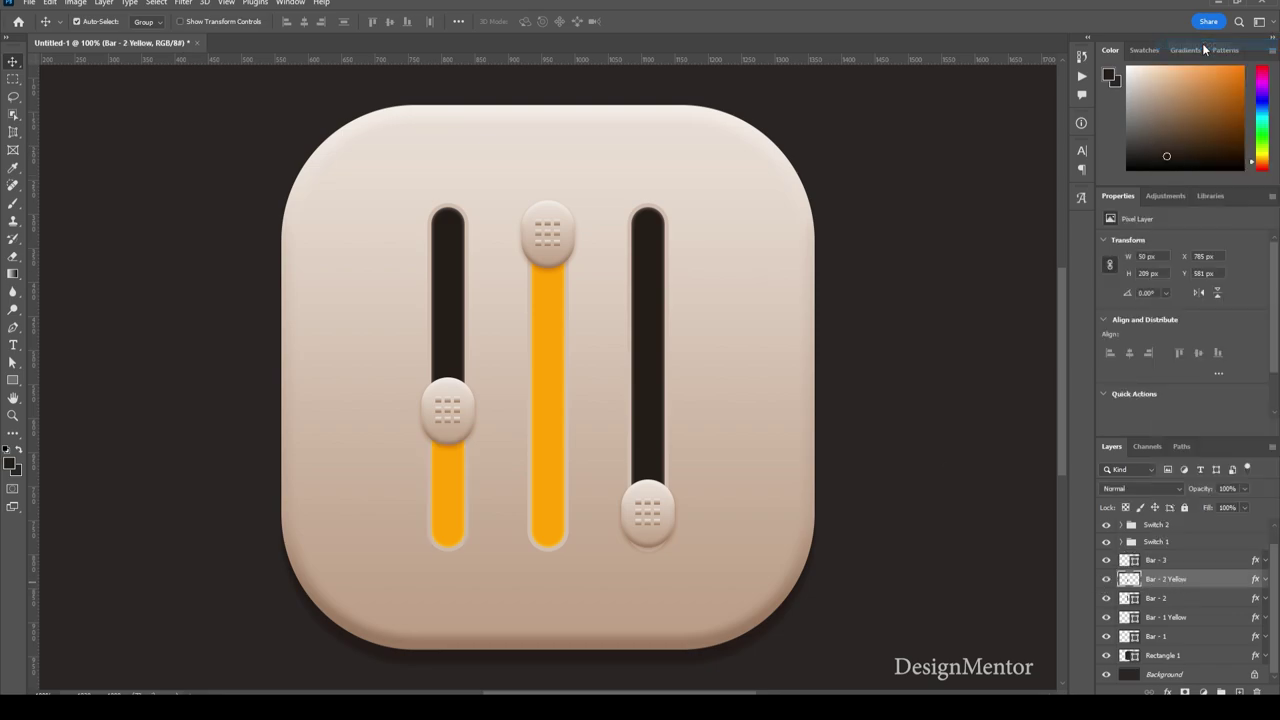
click(795, 495)
click(974, 448)
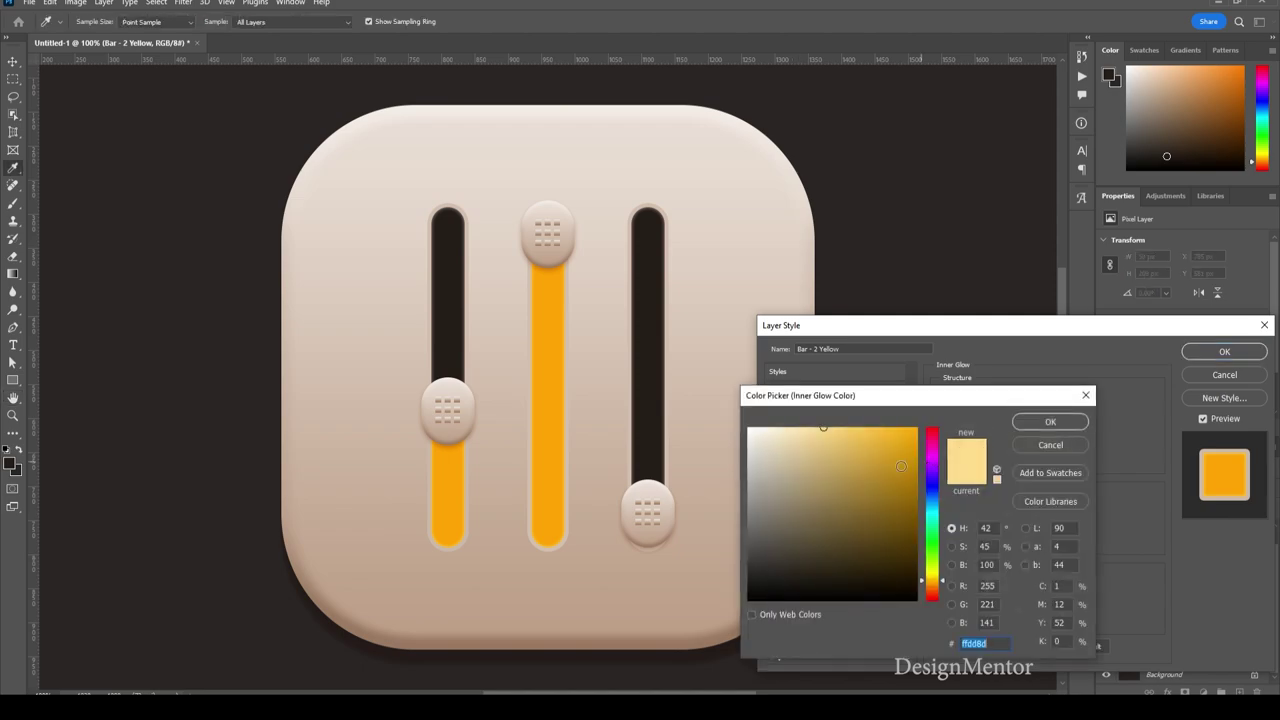
click(890, 456)
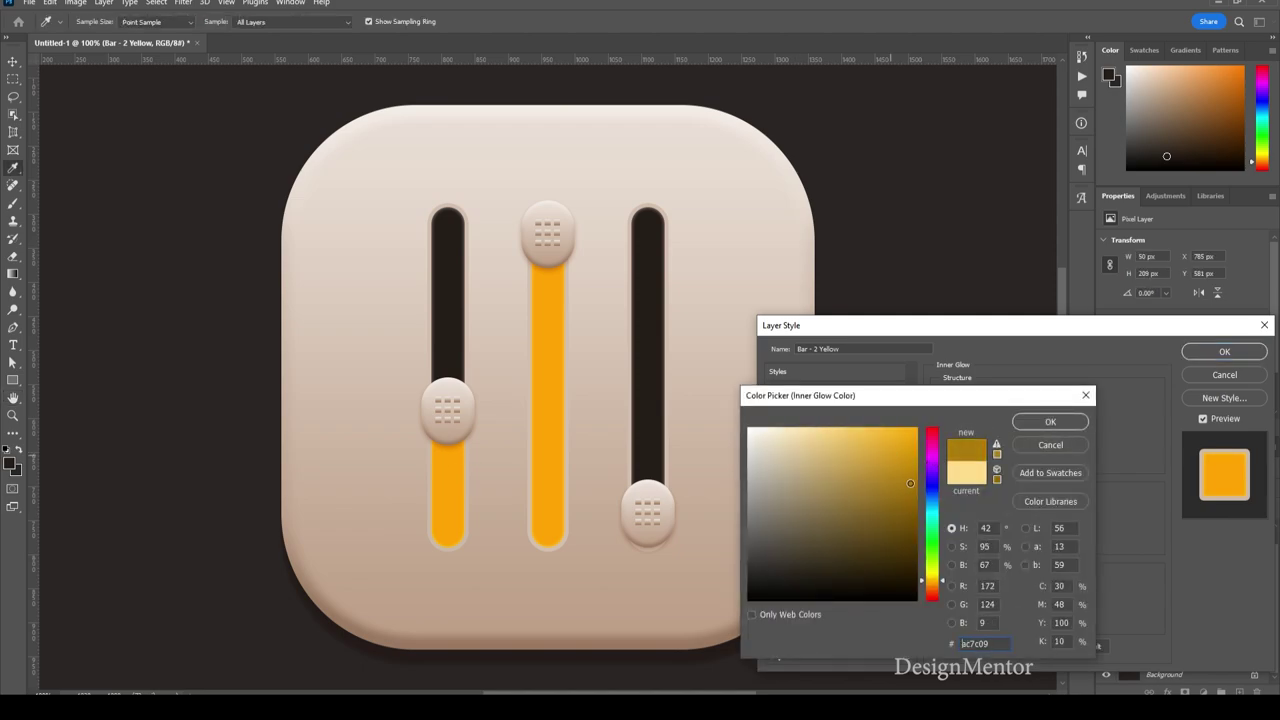
drag(889, 460, 909, 483)
click(943, 582)
drag(943, 582, 943, 587)
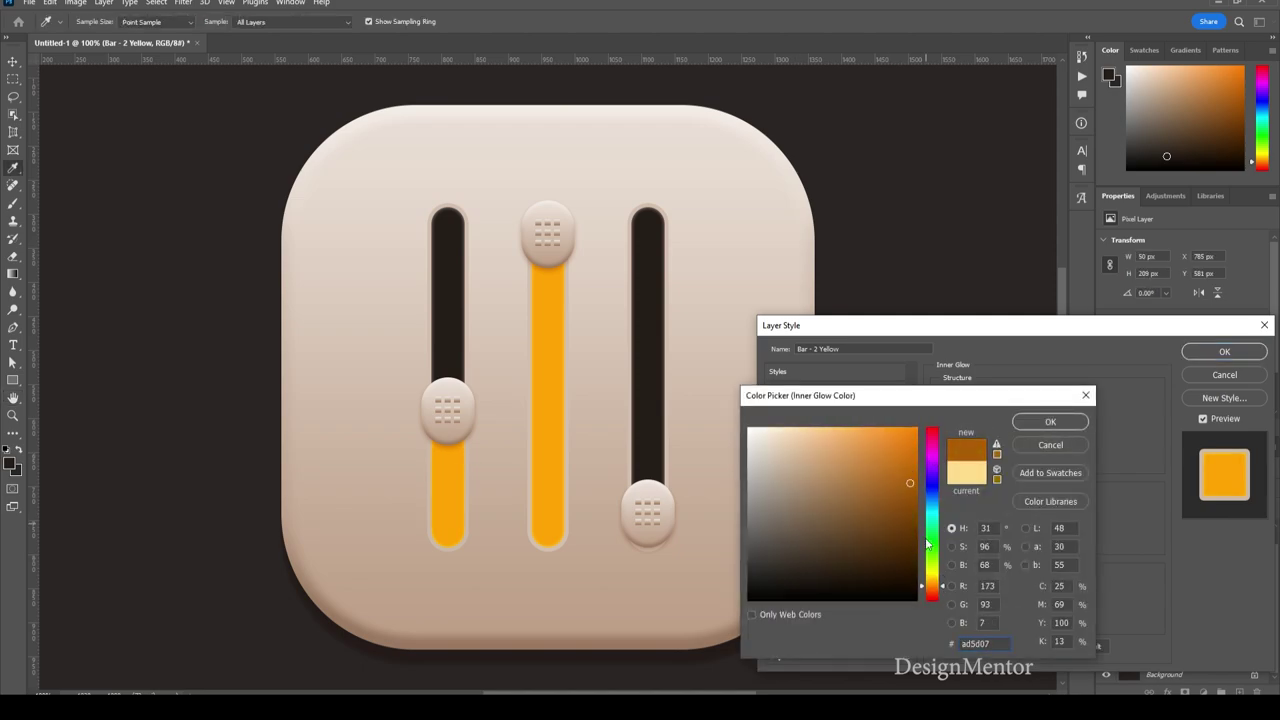
click(915, 458)
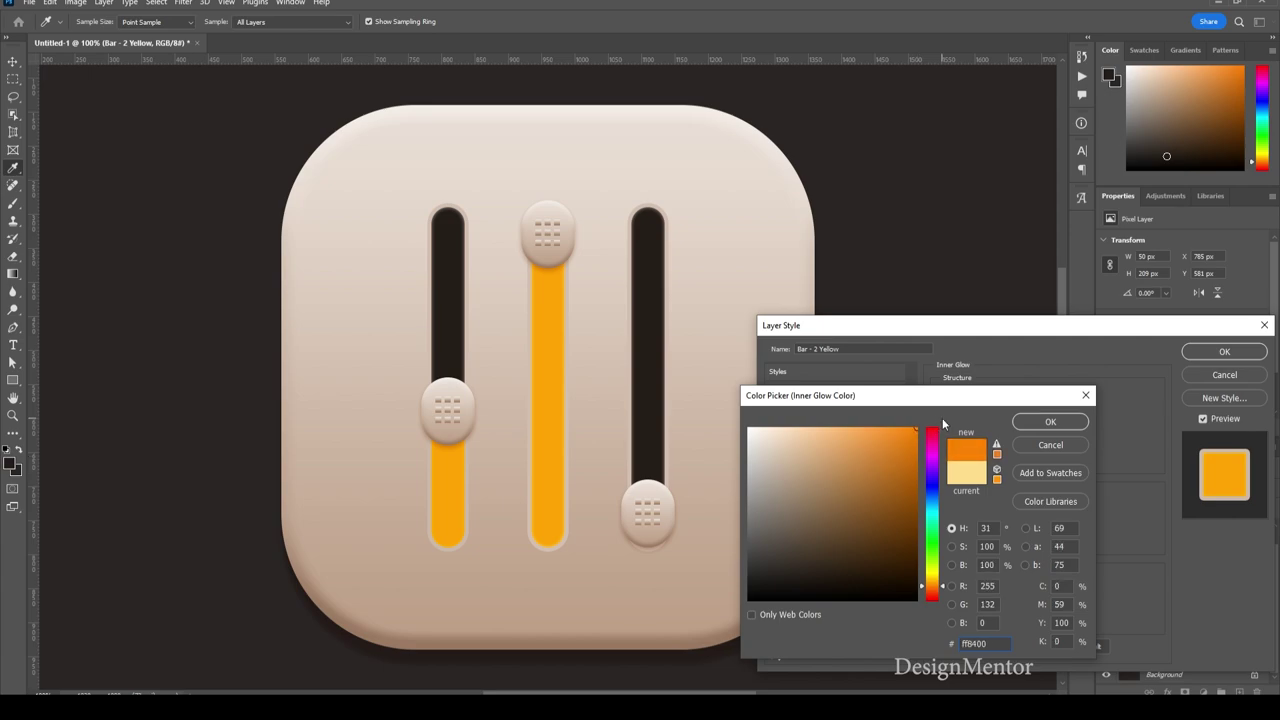
click(1045, 422)
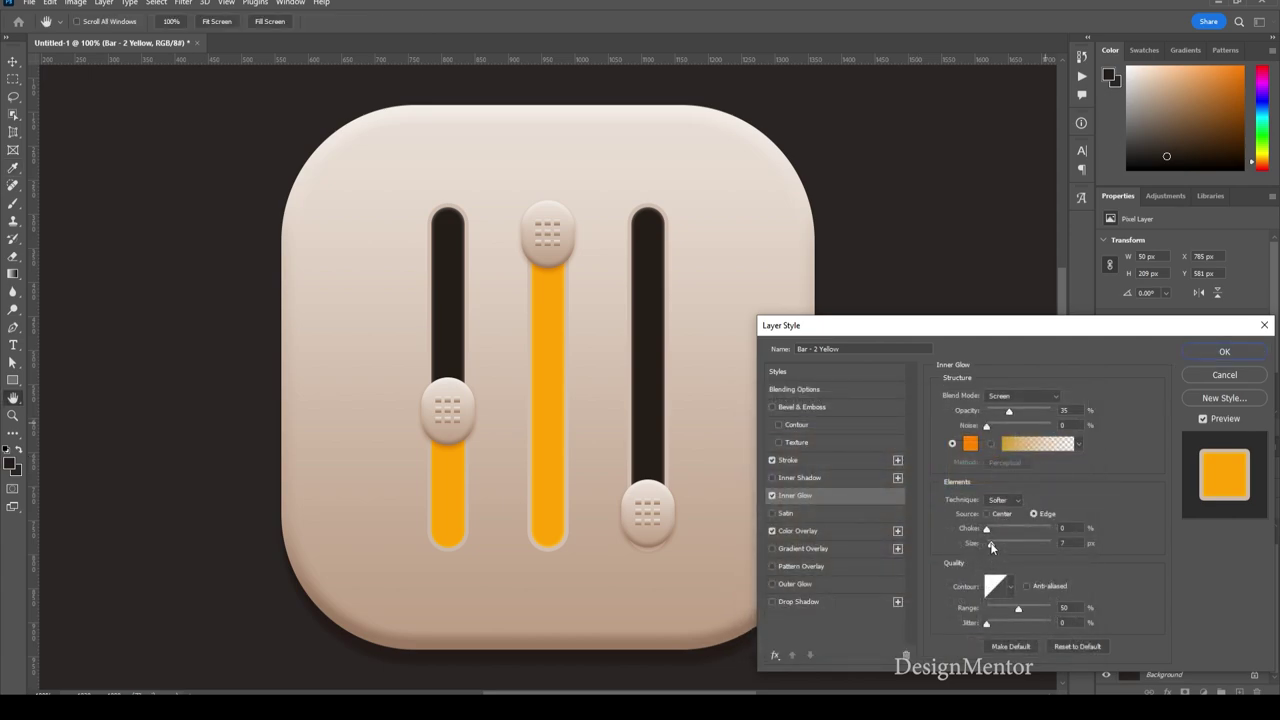
drag(990, 544, 990, 533)
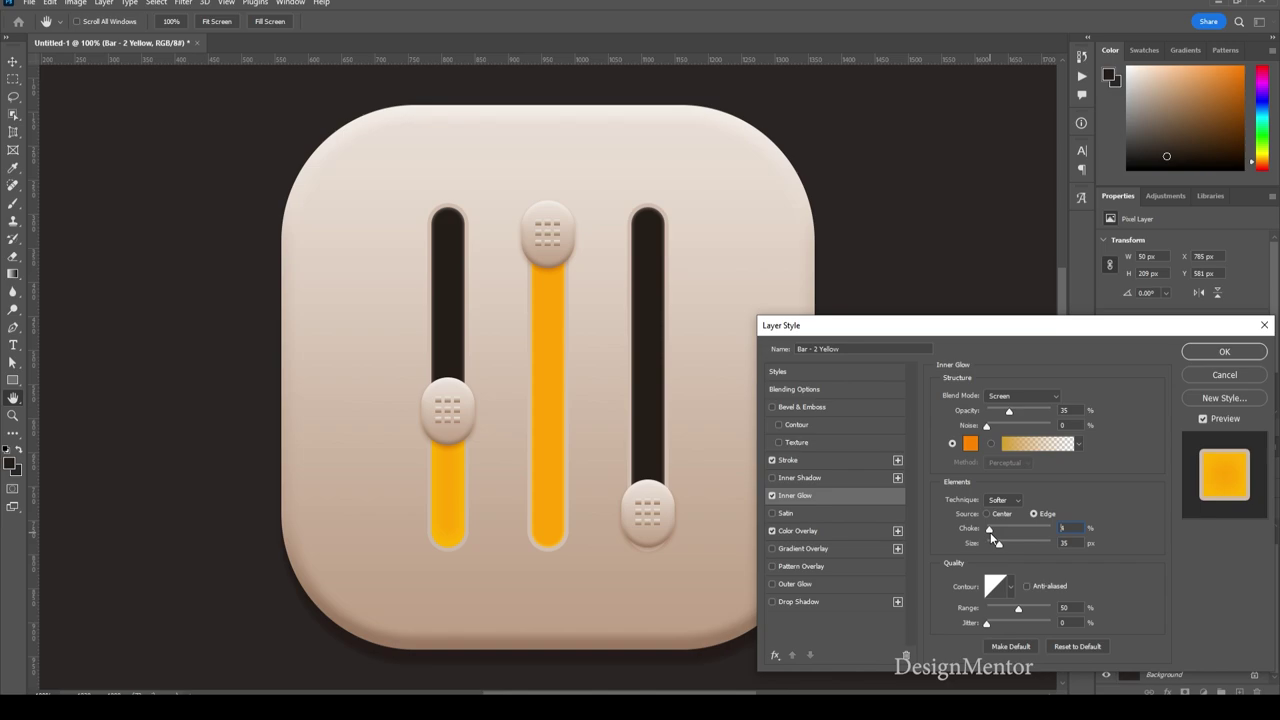
click(1222, 376)
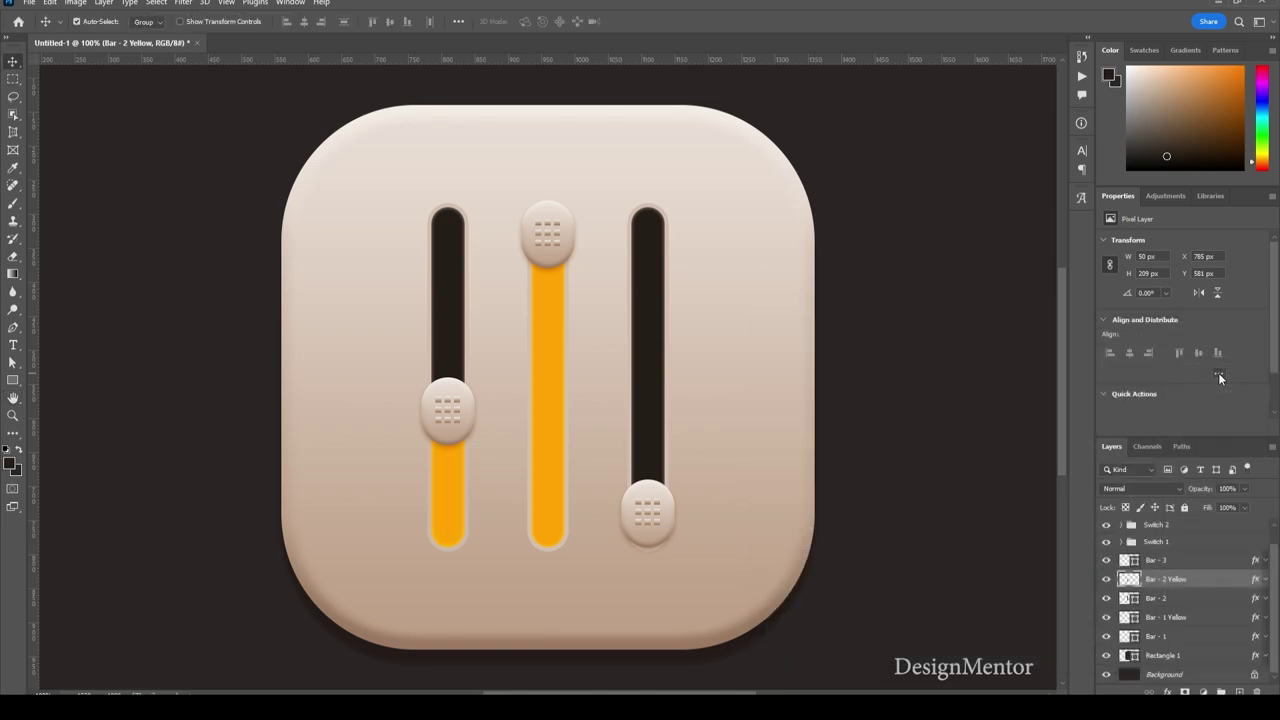